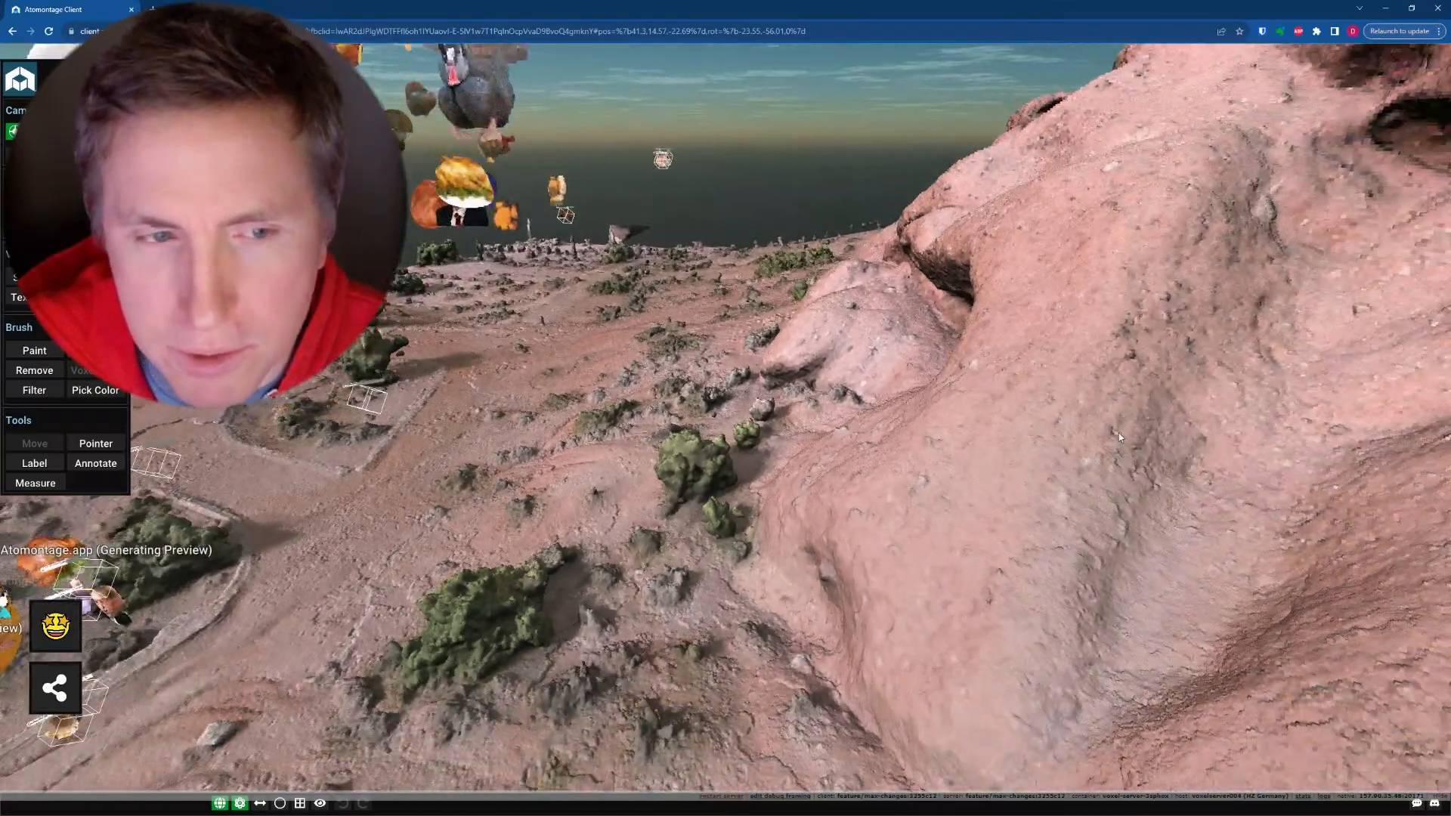
key("w")
key("d")
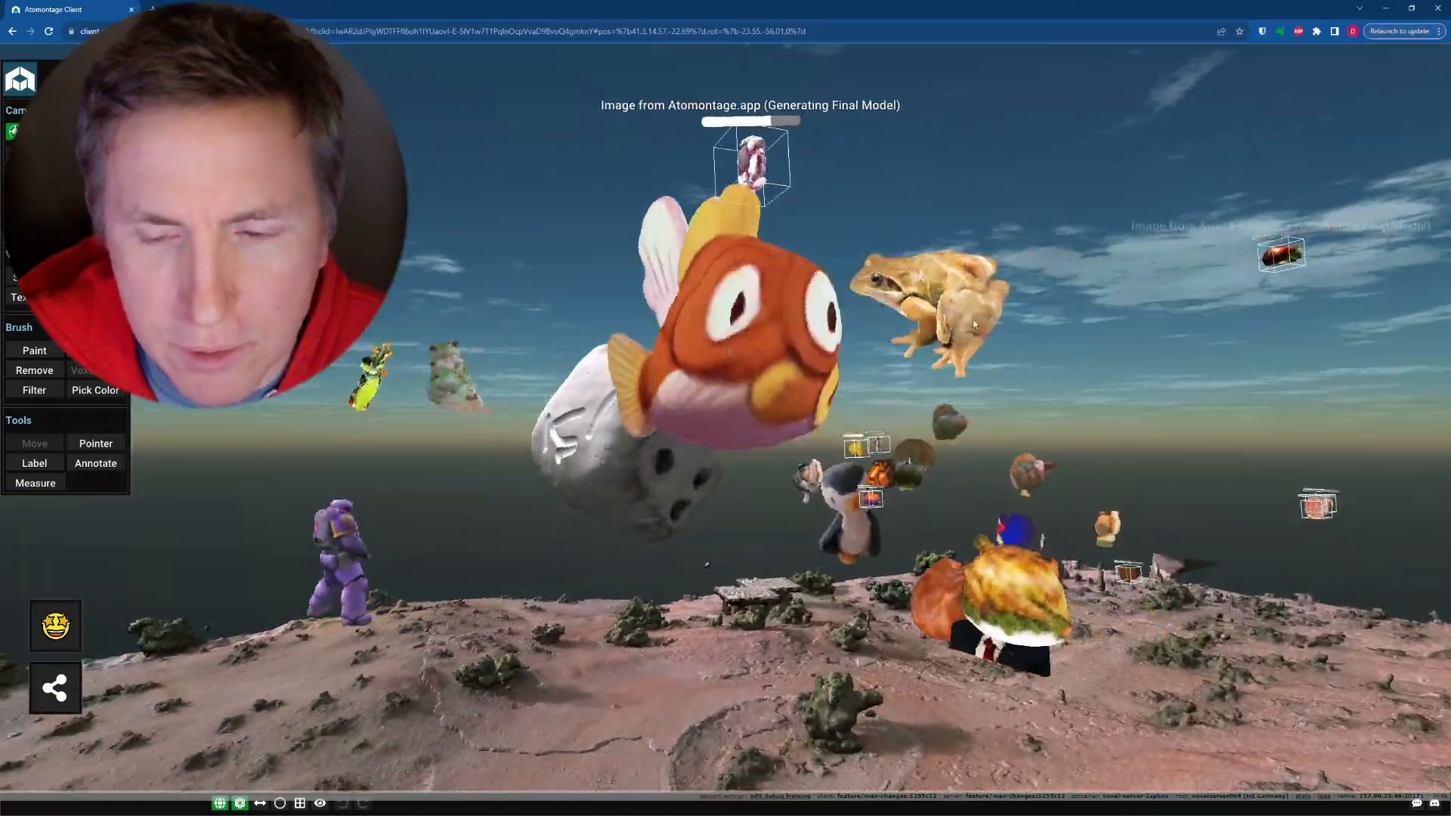
key("s")
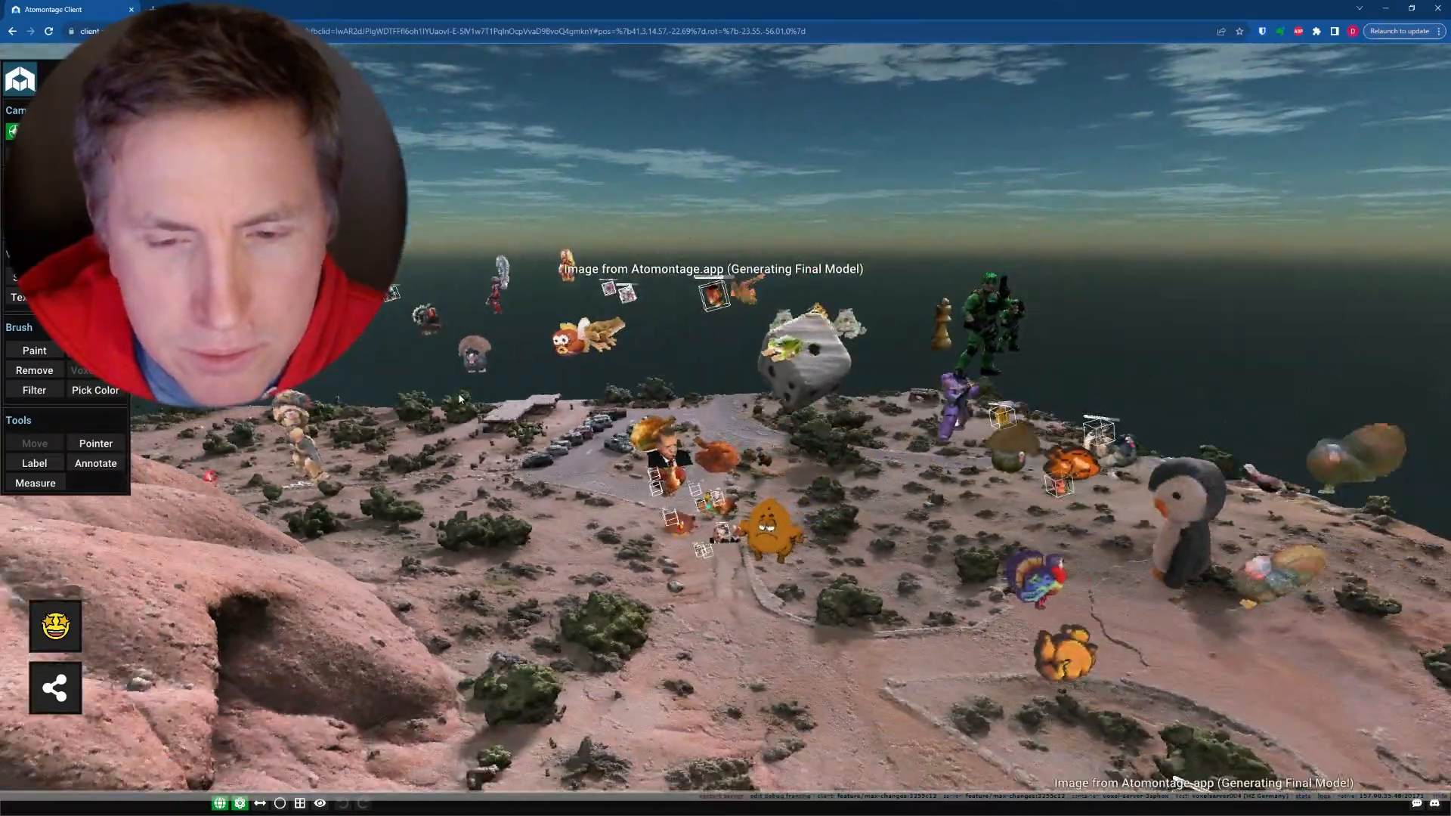
key("w")
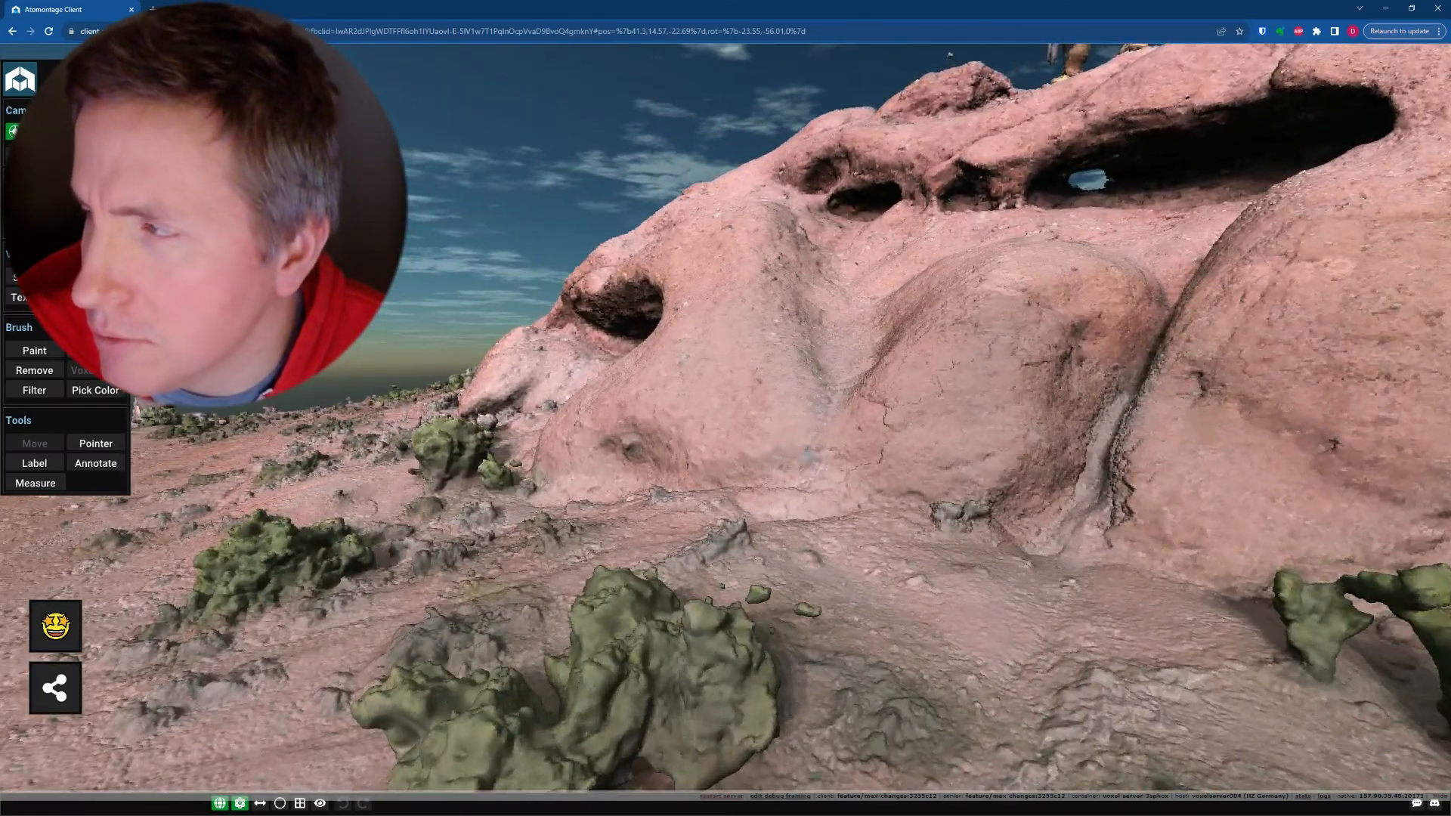
Bring the painted turkey image results over the 3D scene and place the cartoon pilgrim turkey picture in front of the rocks
mouse_move(1450, 144)
left_mouse_down()
mouse_move(1103, 83)
mouse_move(1023, 89)
left_mouse_up()
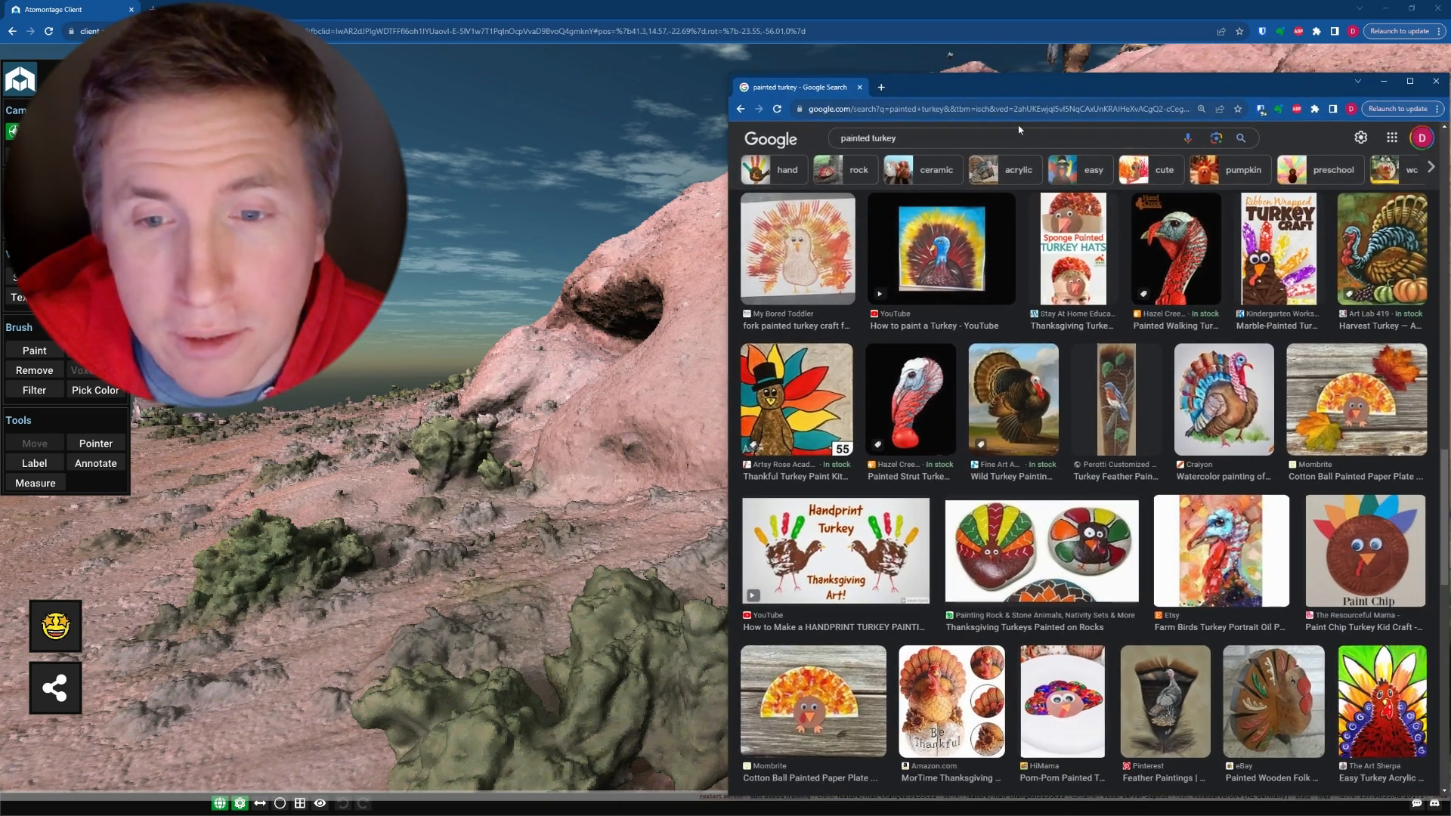
scroll(905, 446, "down", 10)
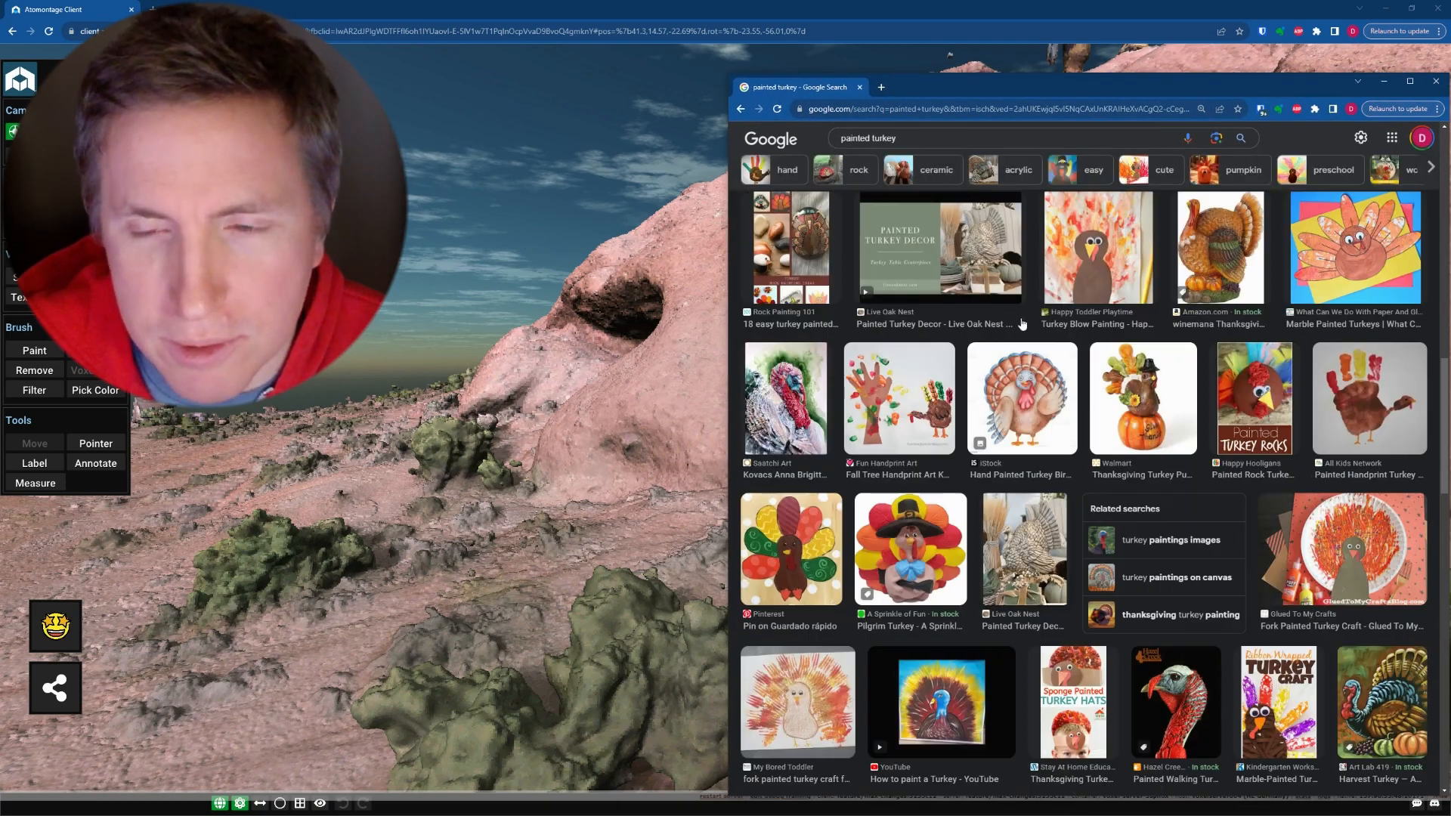
scroll(1095, 316, "up", 10)
scroll(1064, 331, "down", 10)
scroll(1091, 341, "down", 1)
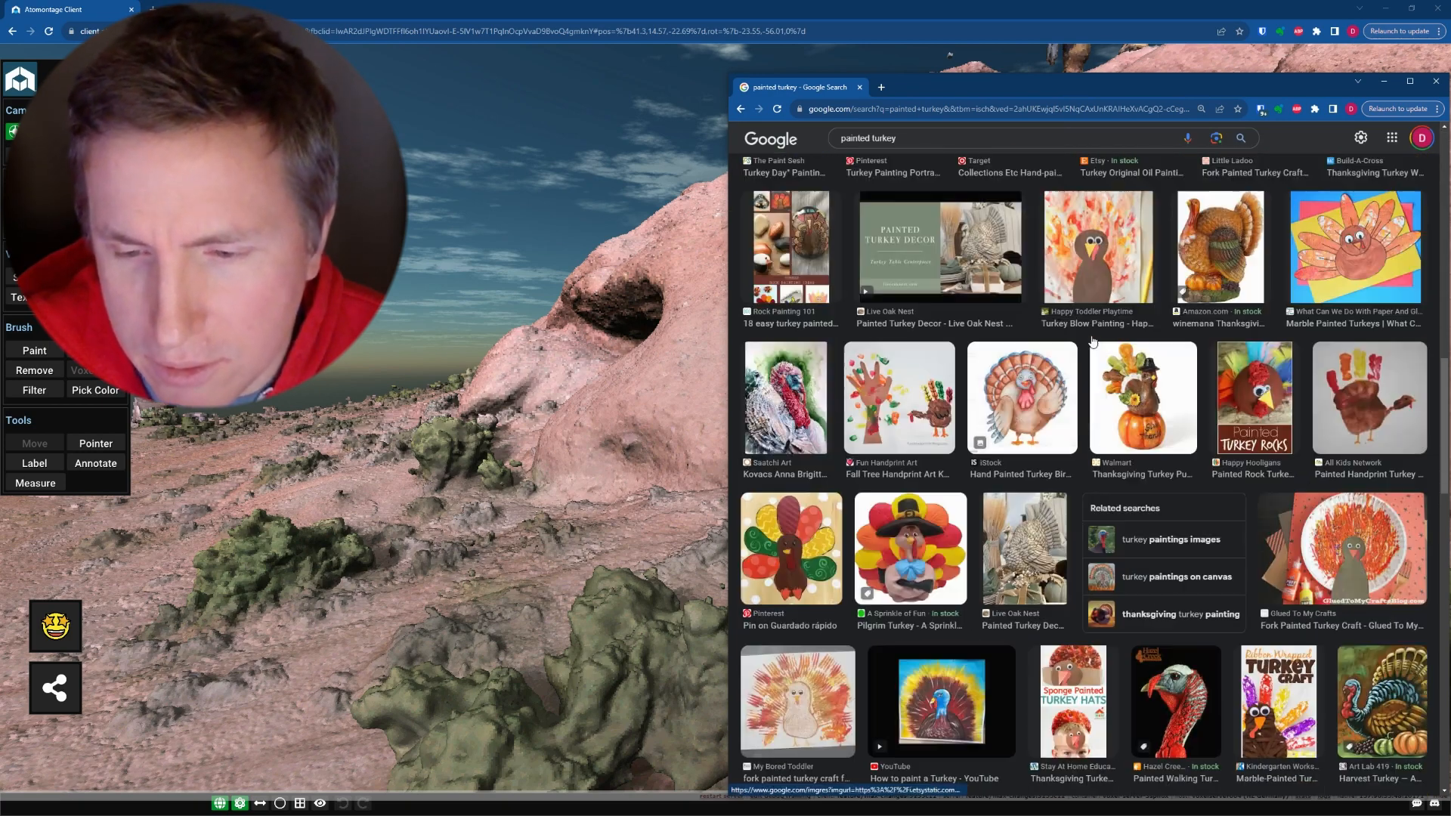
left_click_drag(922, 548, 627, 475)
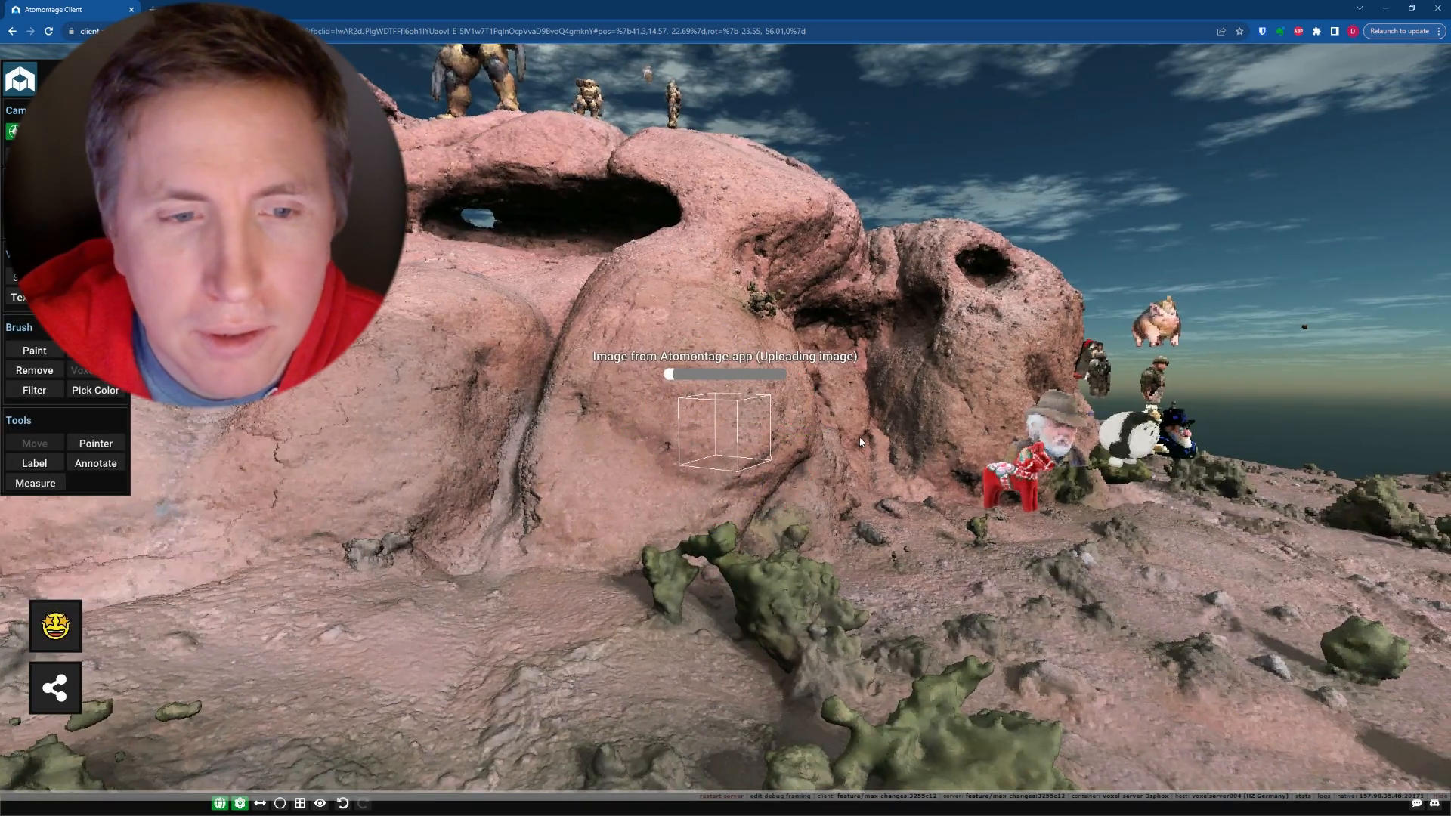
Return to the painted turkey image results, browse further down, and place a second turkey picture in the 3D scene
right_click_drag(609, 402, 773, 526)
key("a")
key("a")
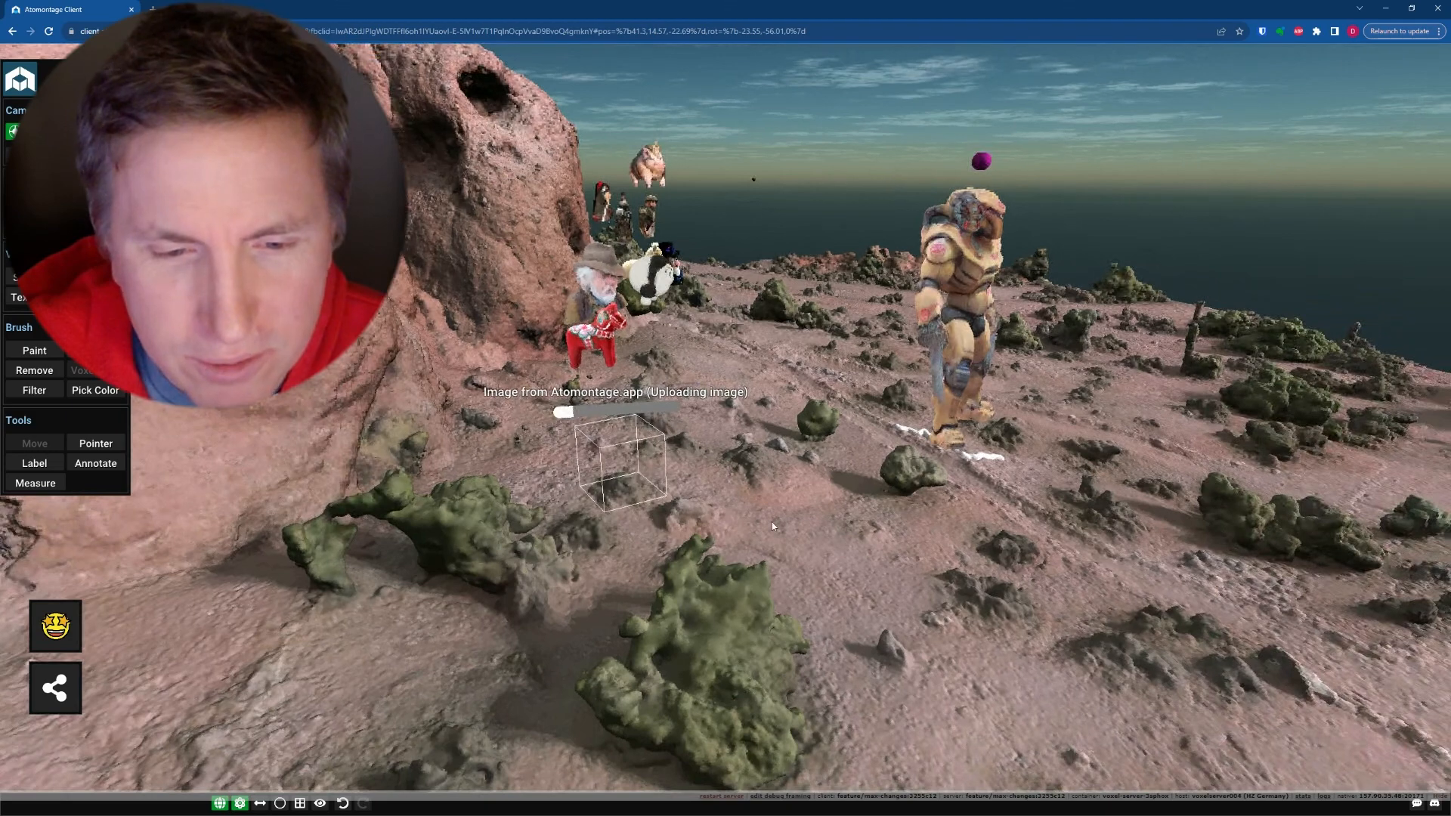
key("alt+Tab")
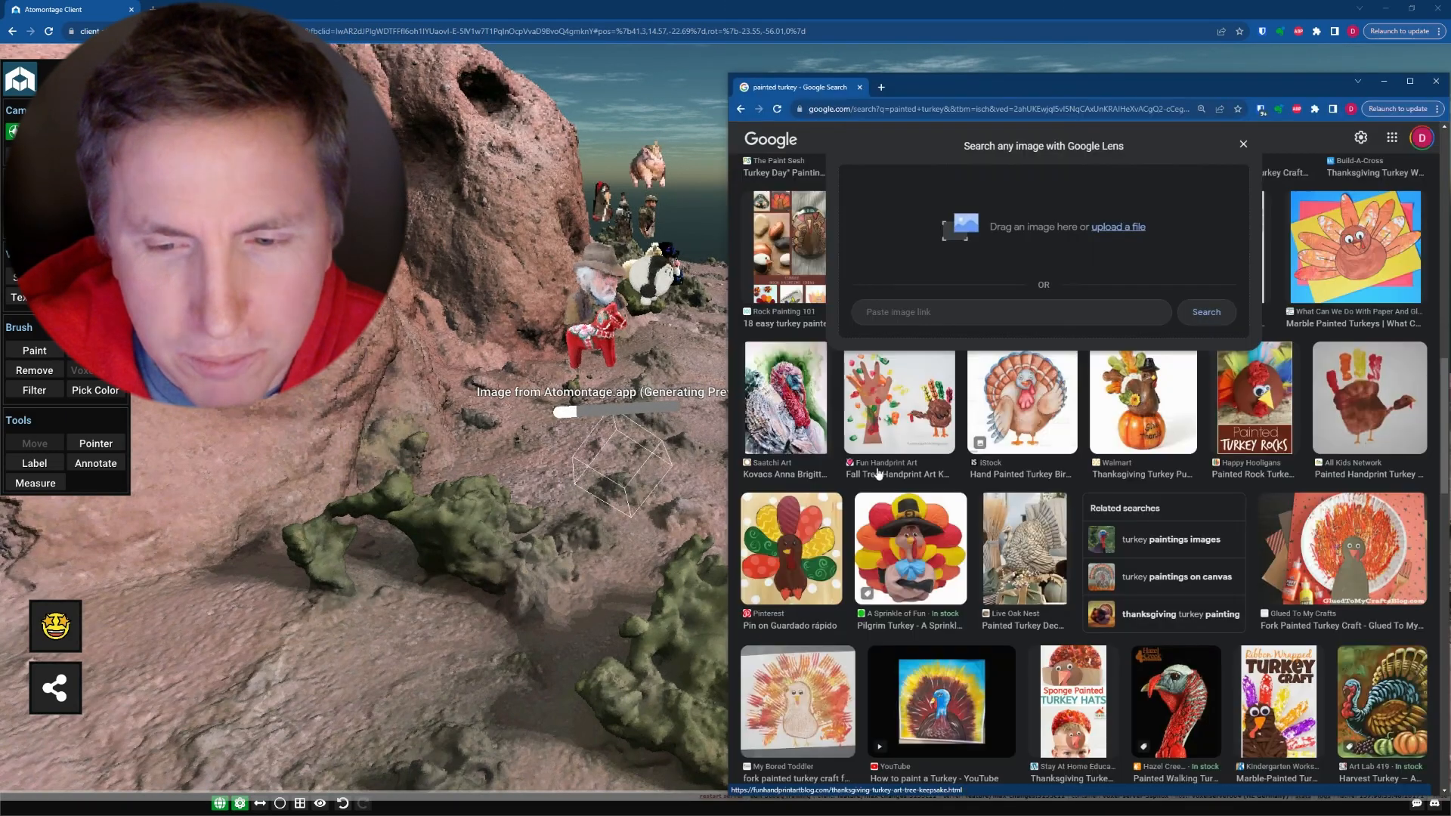
scroll(1011, 485, "down", 7)
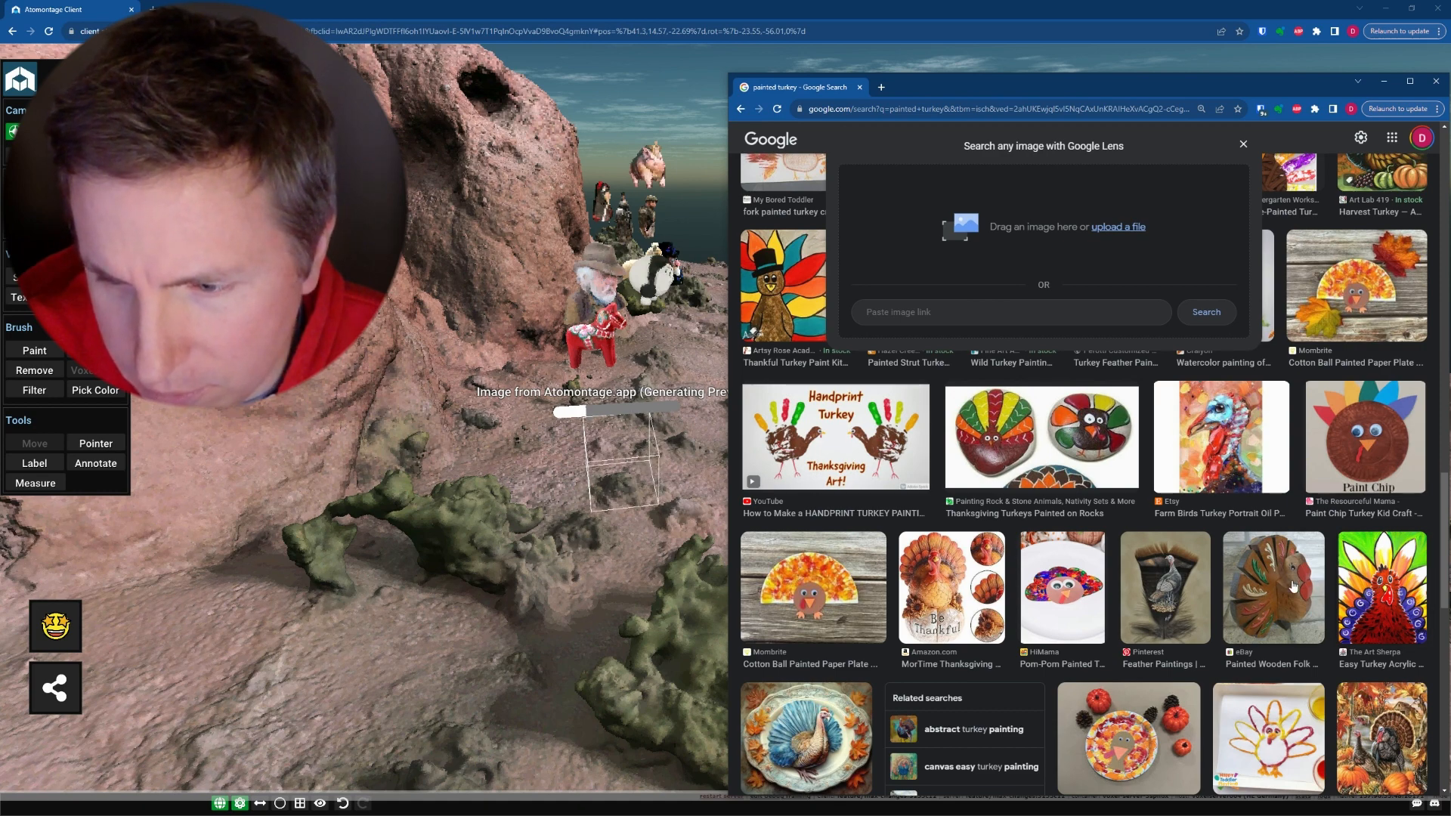
scroll(1293, 586, "down", 4)
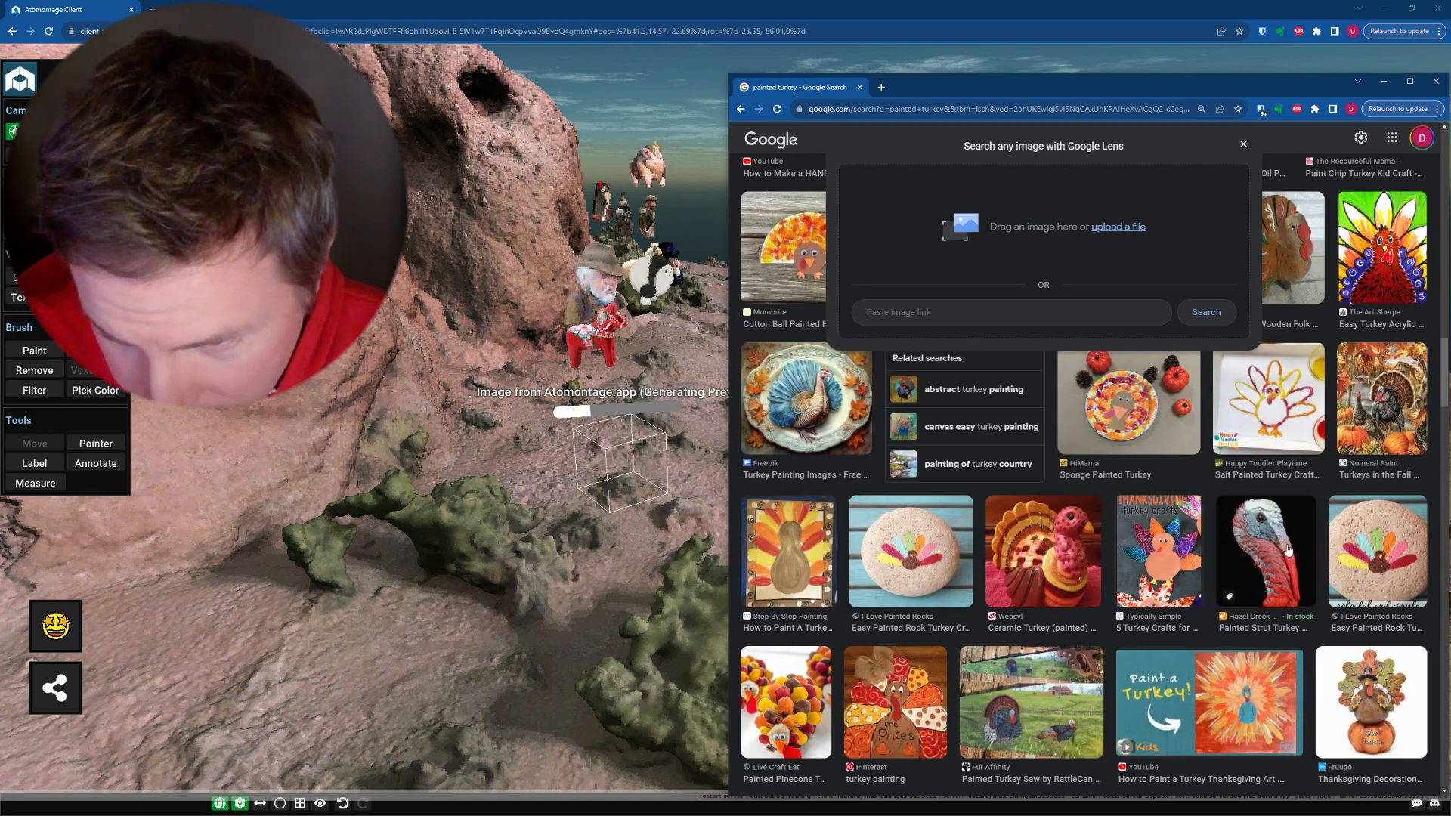
scroll(1286, 614, "down", 3)
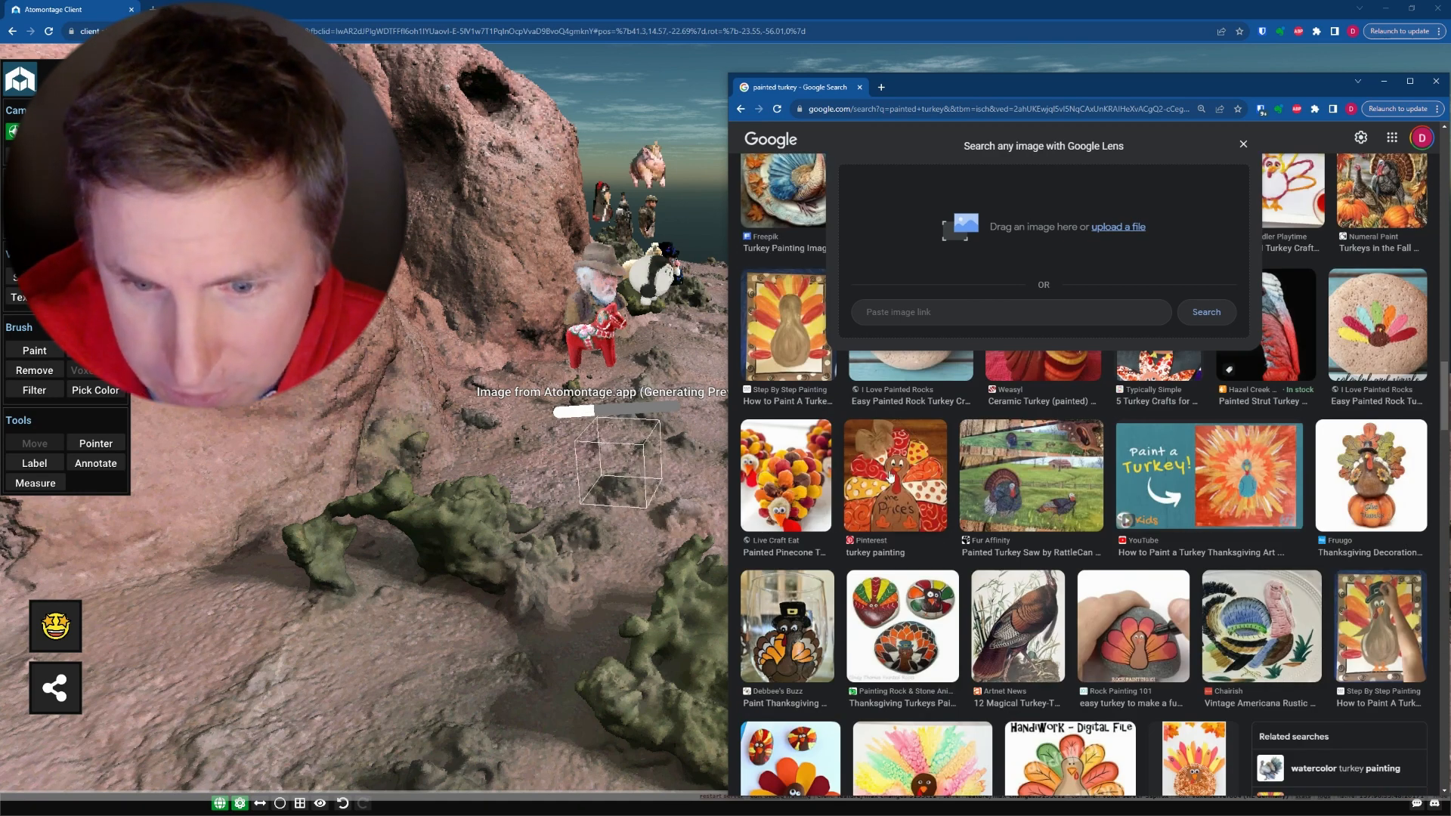
scroll(1046, 516, "down", 4)
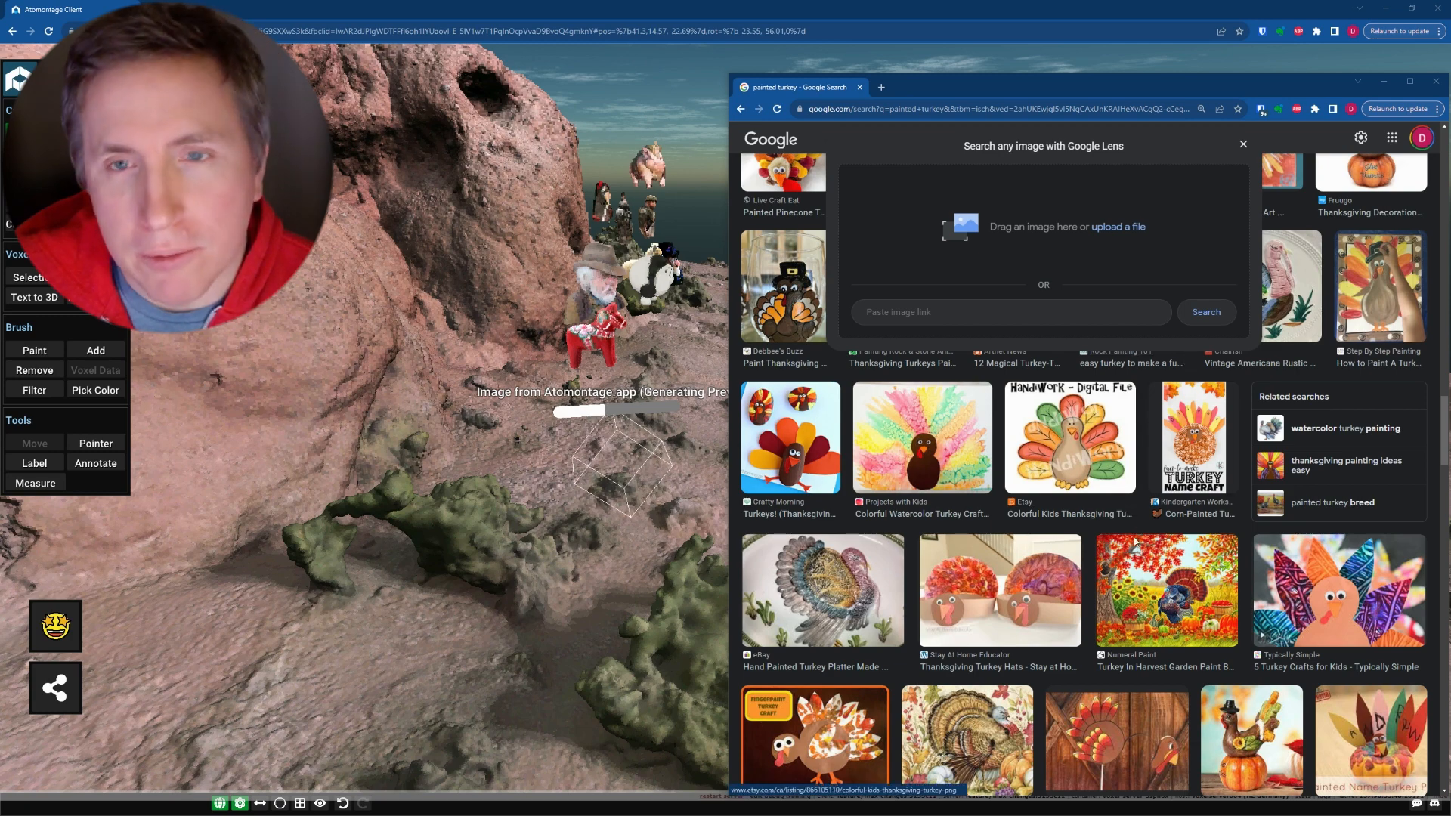
scroll(1129, 528, "down", 3)
left_click_drag(1258, 503, 460, 442)
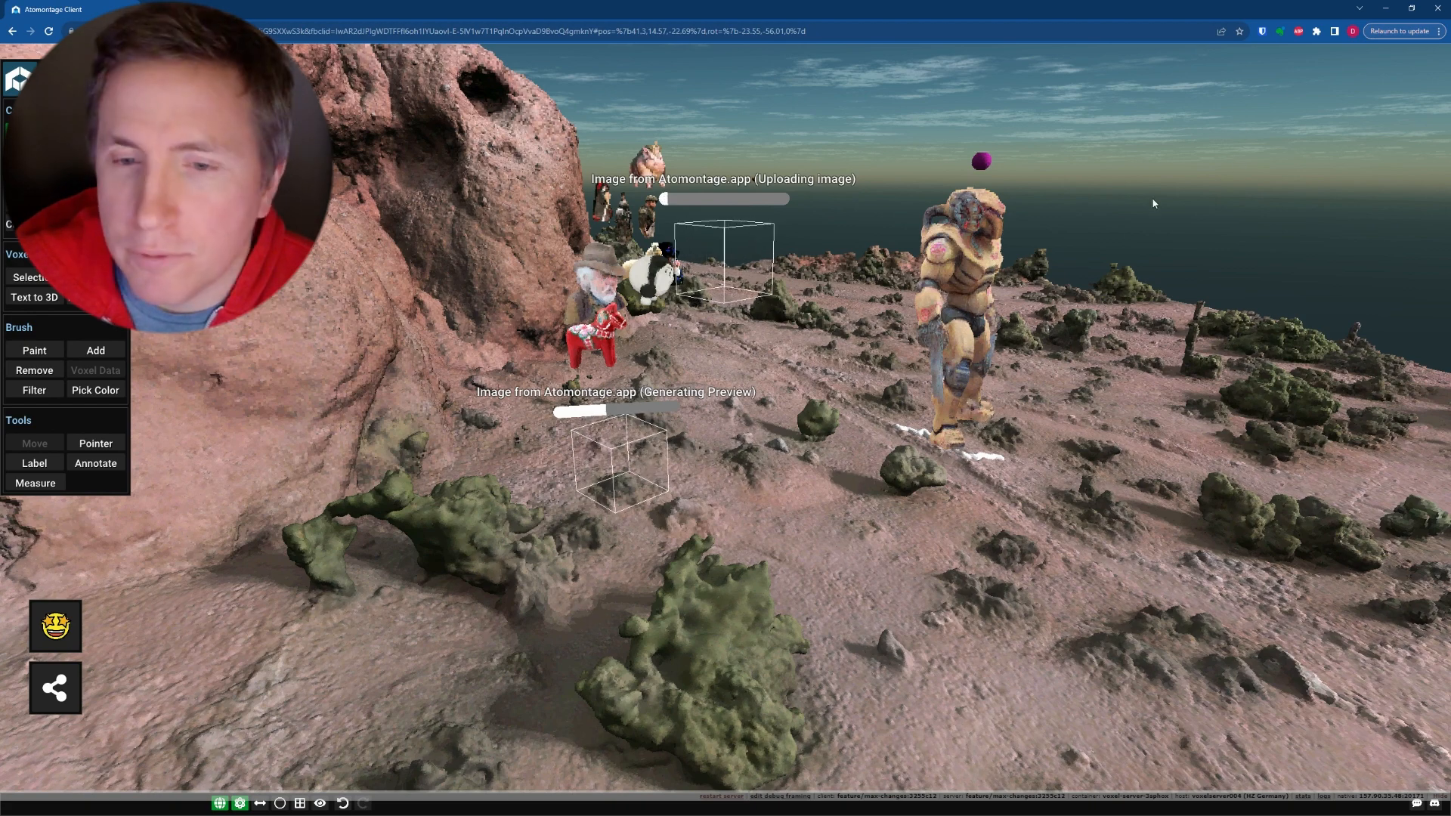
Close both picture viewer windows covering the 3D scene, including the one showing the armored turkey
right_click_drag(877, 370, 1209, 416)
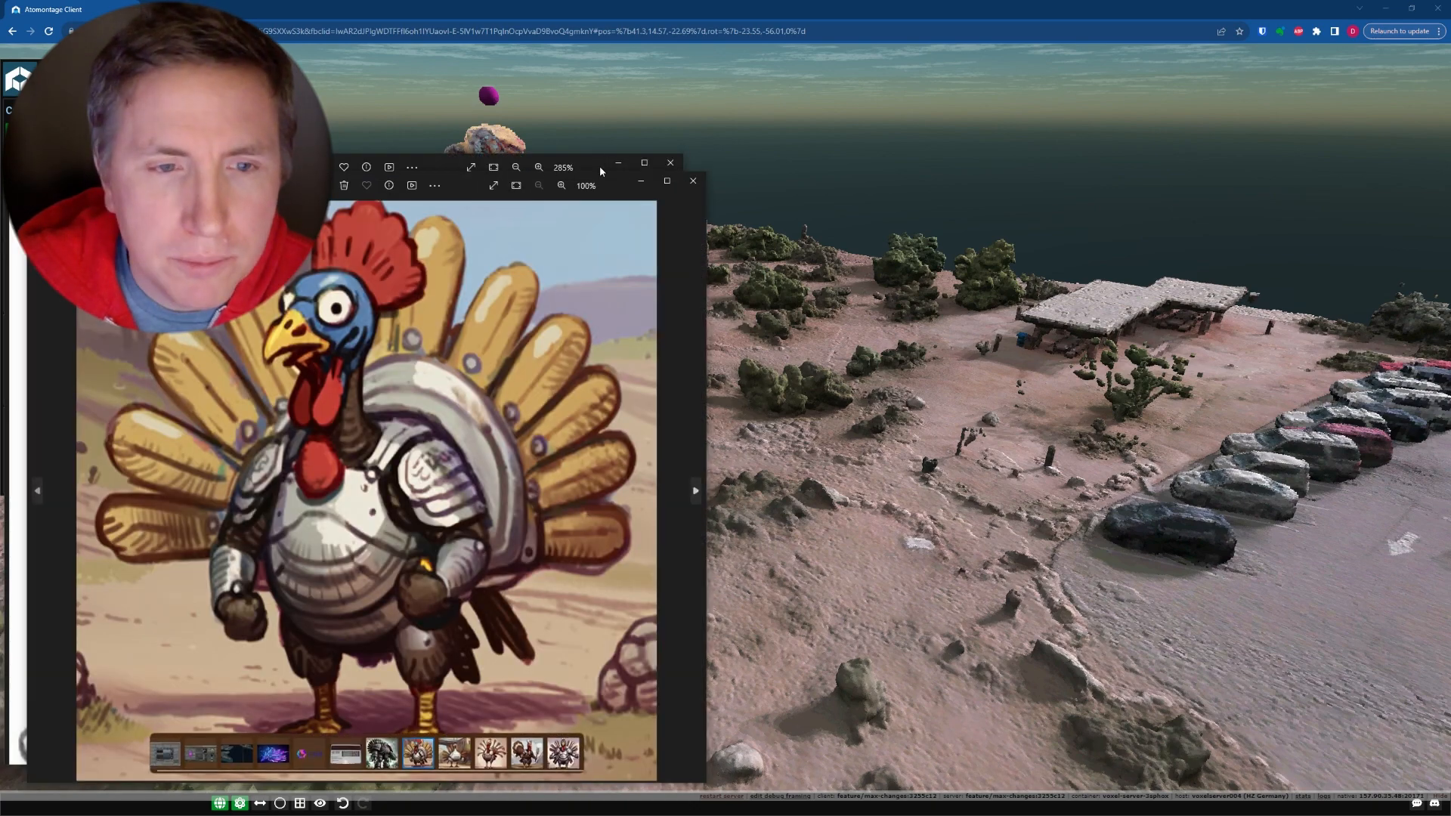
left_click(672, 169)
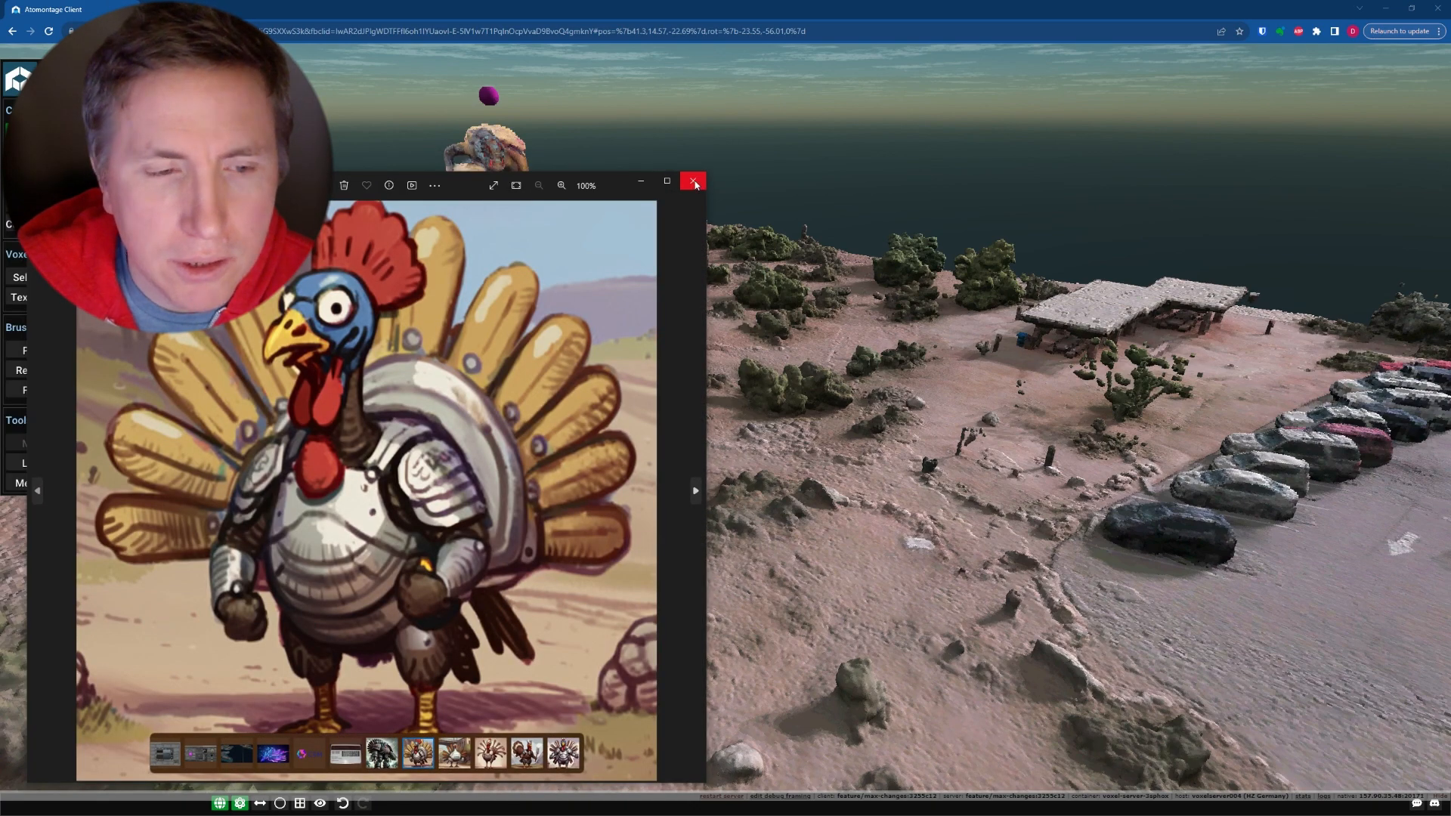
left_click(693, 181)
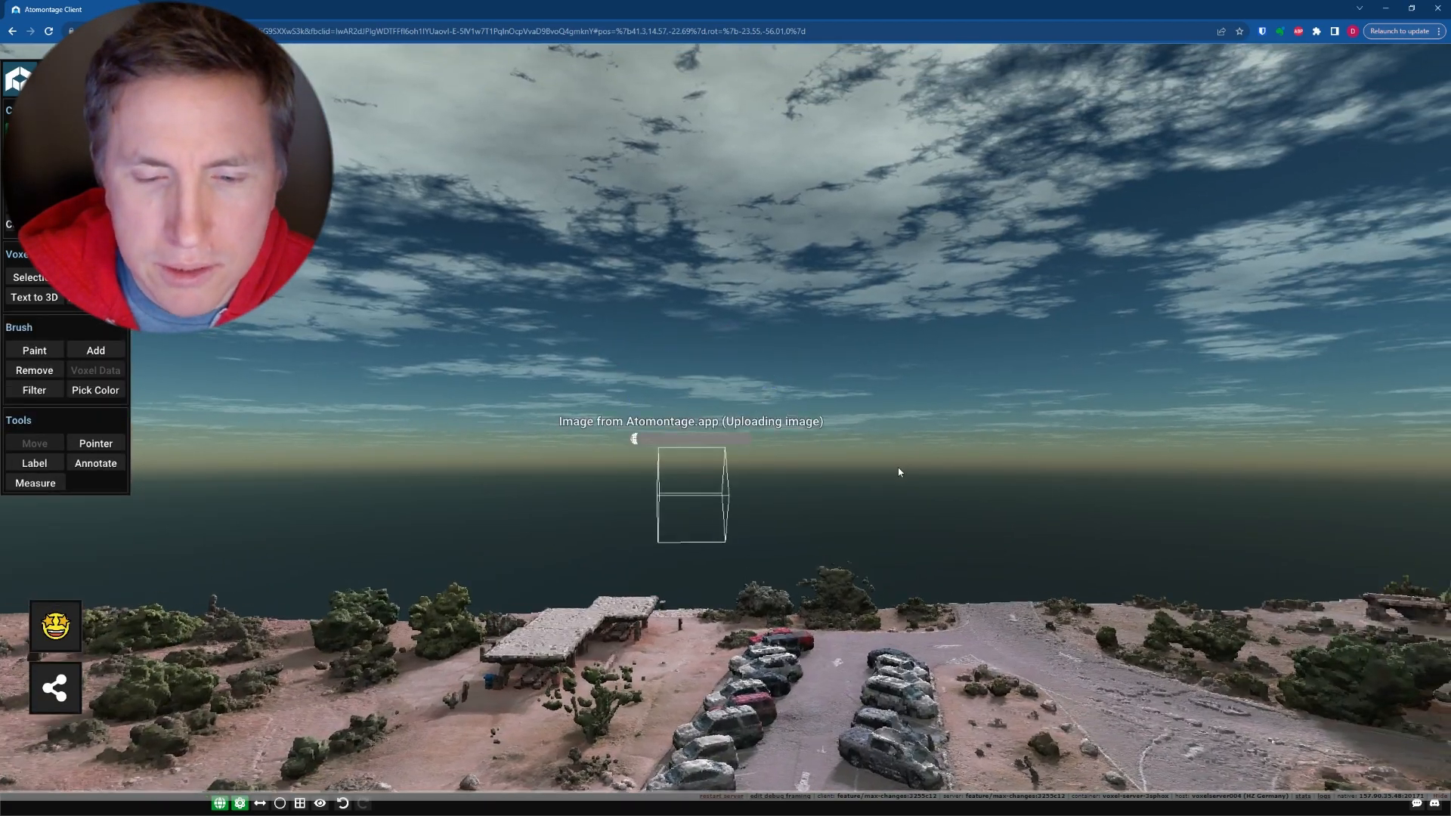
Examine the image-to-3D placeholders around the armored figure and the parking area to check their generation progress
key("a")
right_click_drag(928, 519, 694, 540)
key("s")
key("w")
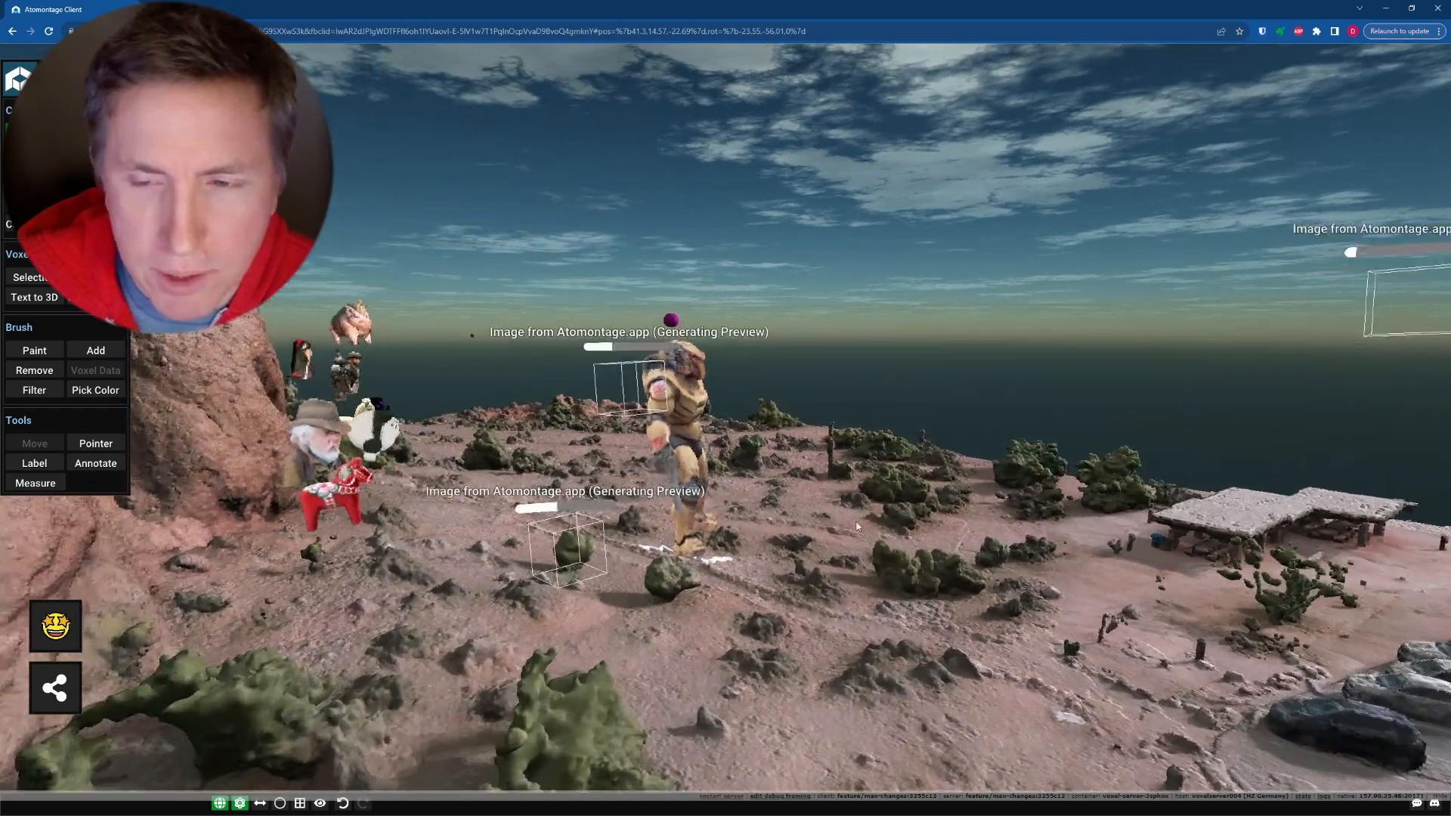
key("d")
key("e")
key("w")
key("s")
key("w")
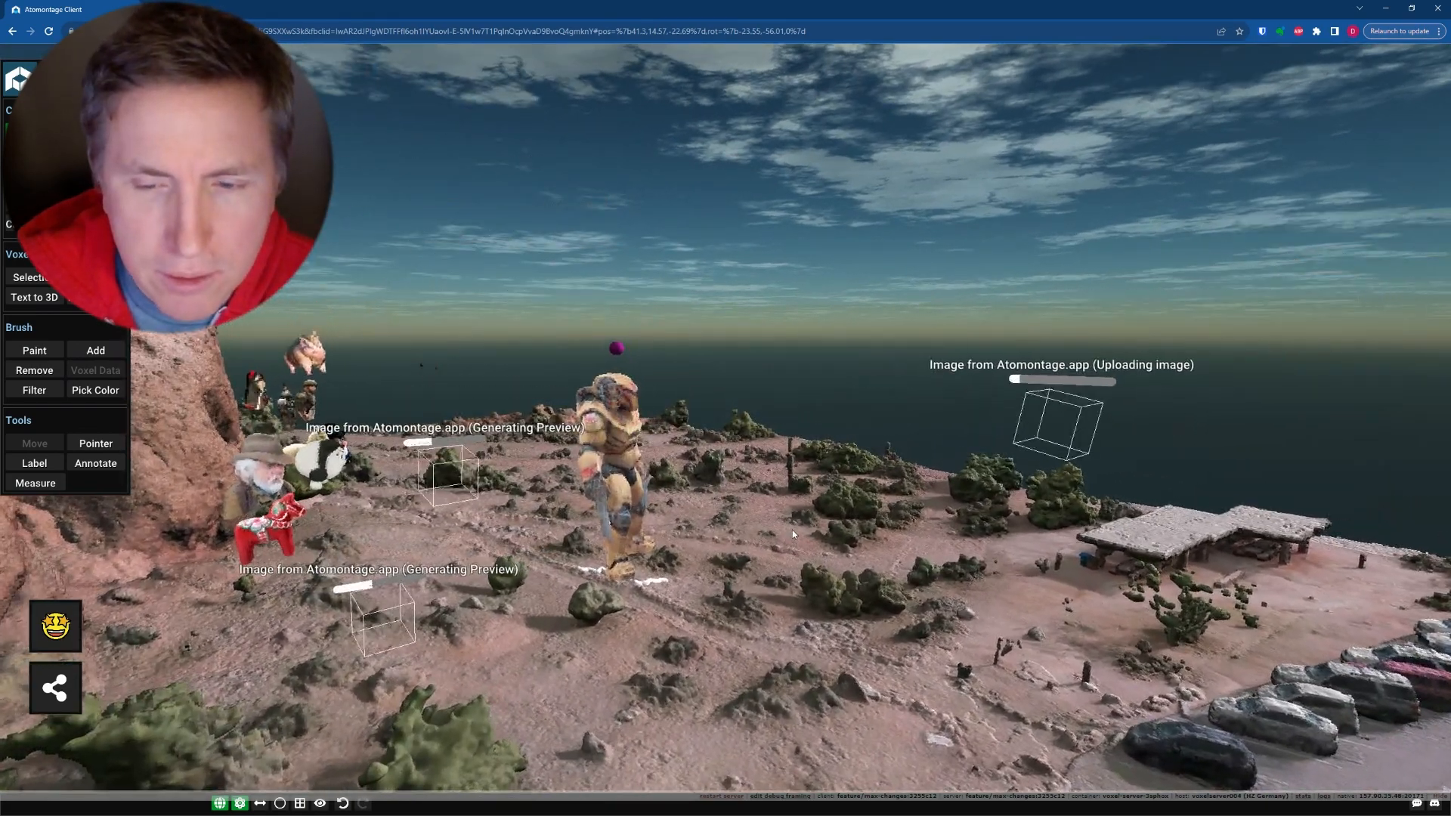
right_click_drag(745, 520, 941, 645)
key("w")
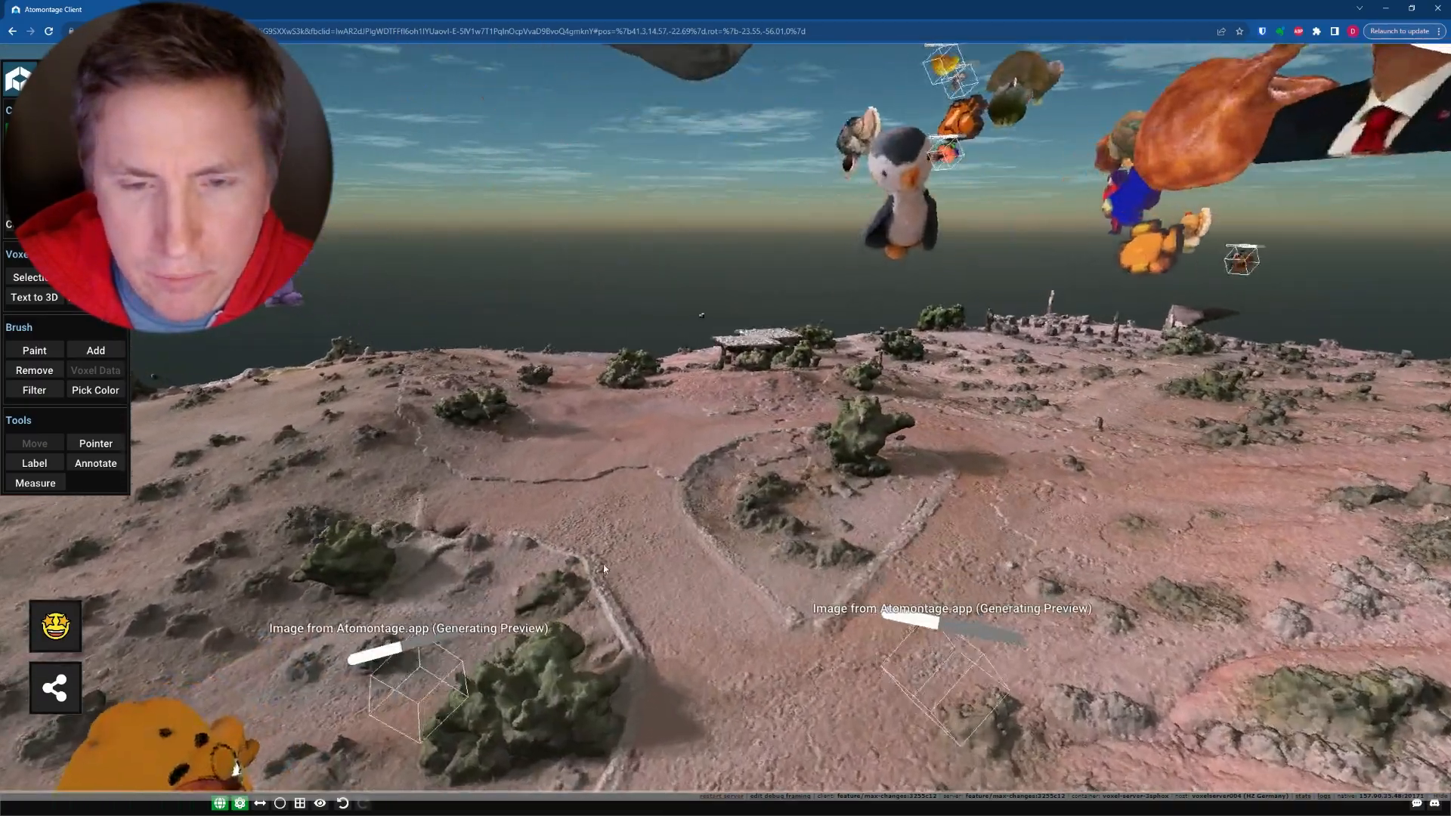
Sample an orange-yellow color from the red-feathered turkey's beak and paint over the upper part of the beak with it
right_click_drag(569, 572, 782, 499)
right_click_drag(648, 463, 965, 487)
scroll(646, 539, "down", 5)
scroll(785, 436, "up", 5)
scroll(782, 429, "down", 5)
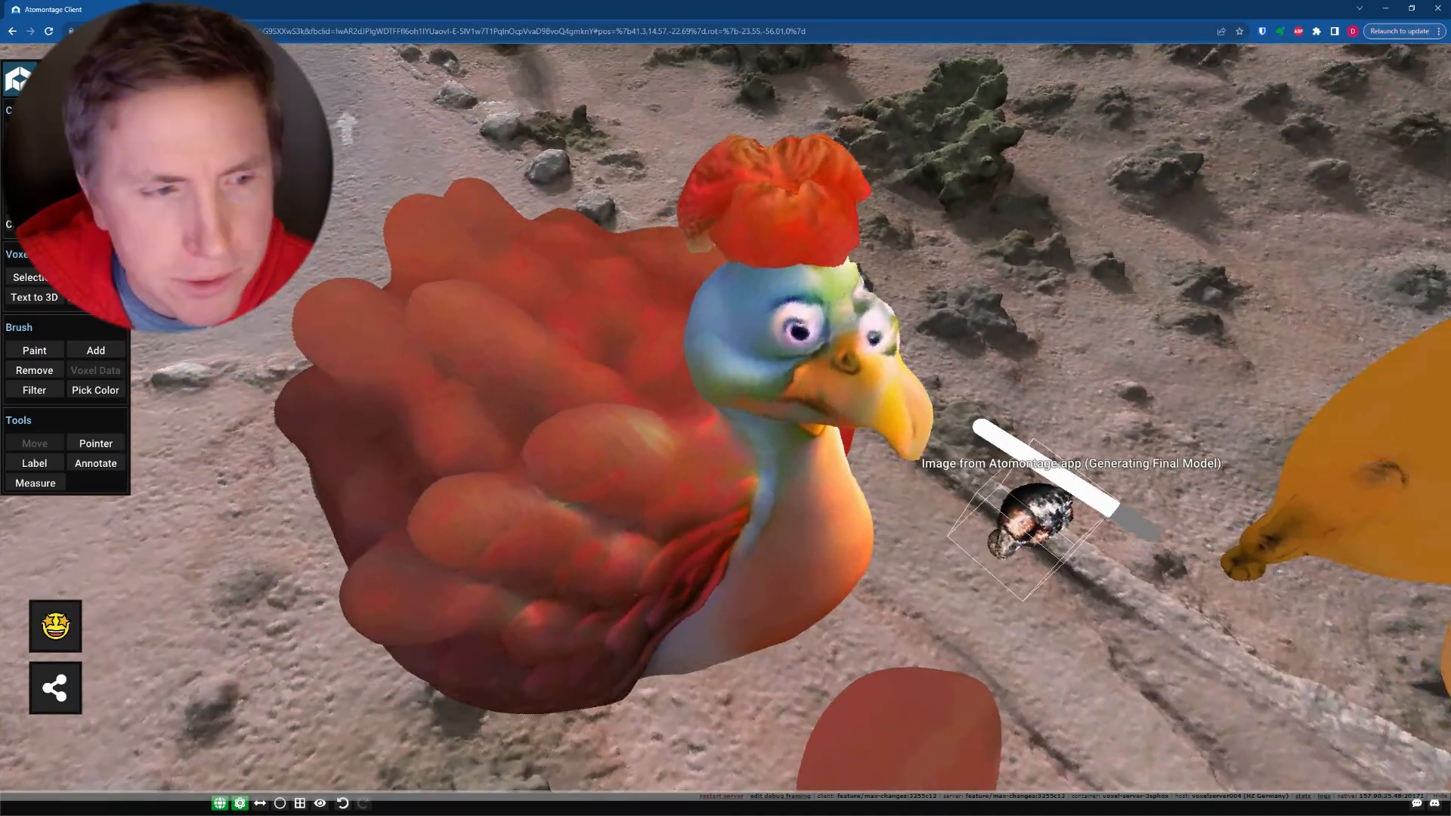
left_click(51, 351)
left_click(88, 391)
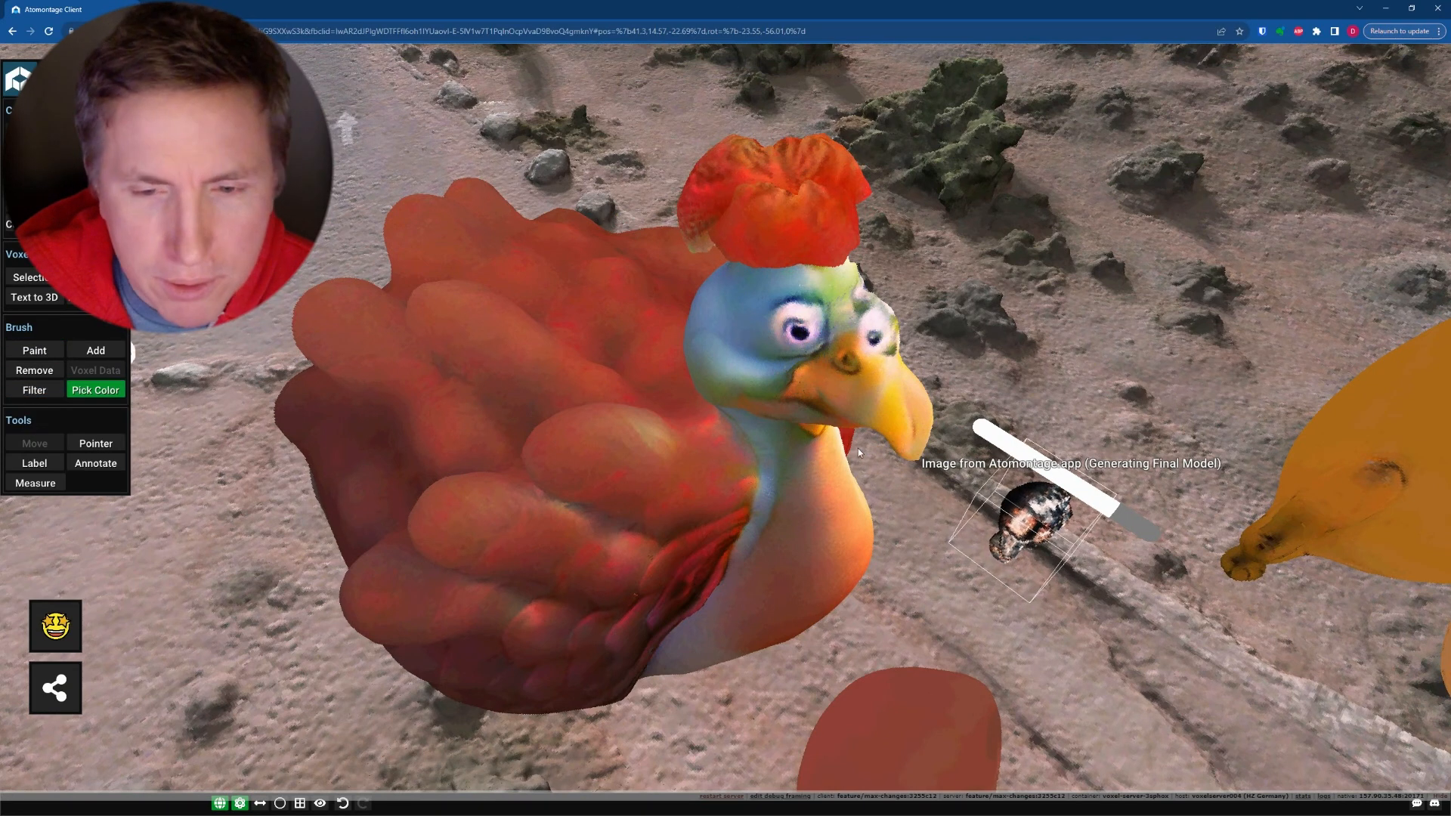
left_click(33, 351)
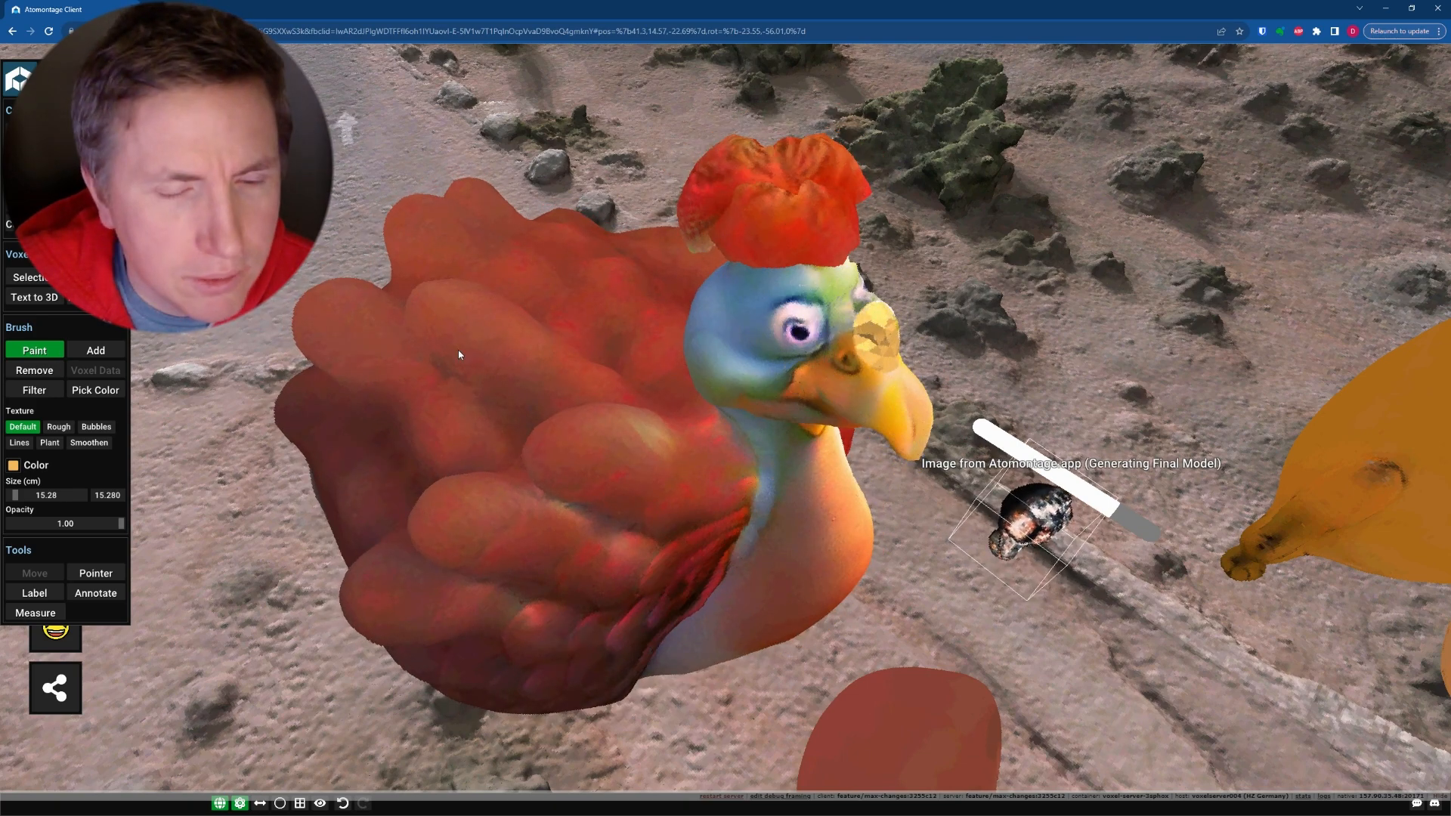
mouse_move(886, 355)
left_mouse_down("alt")
mouse_move(813, 379)
mouse_move(637, 366)
left_mouse_up("alt")
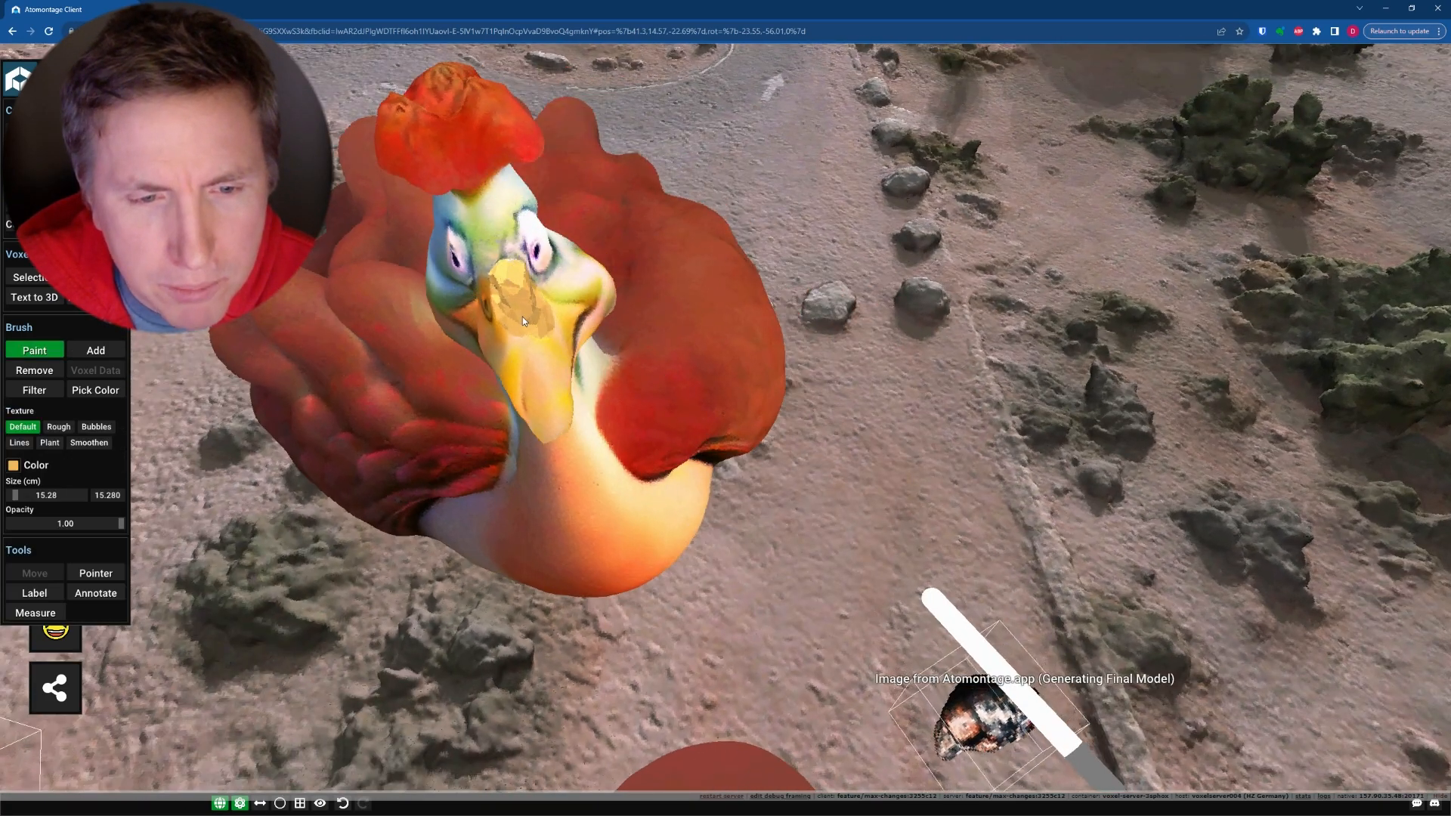
mouse_move(515, 353)
left_mouse_down("alt")
mouse_move(624, 352)
mouse_move(485, 395)
left_mouse_up("alt")
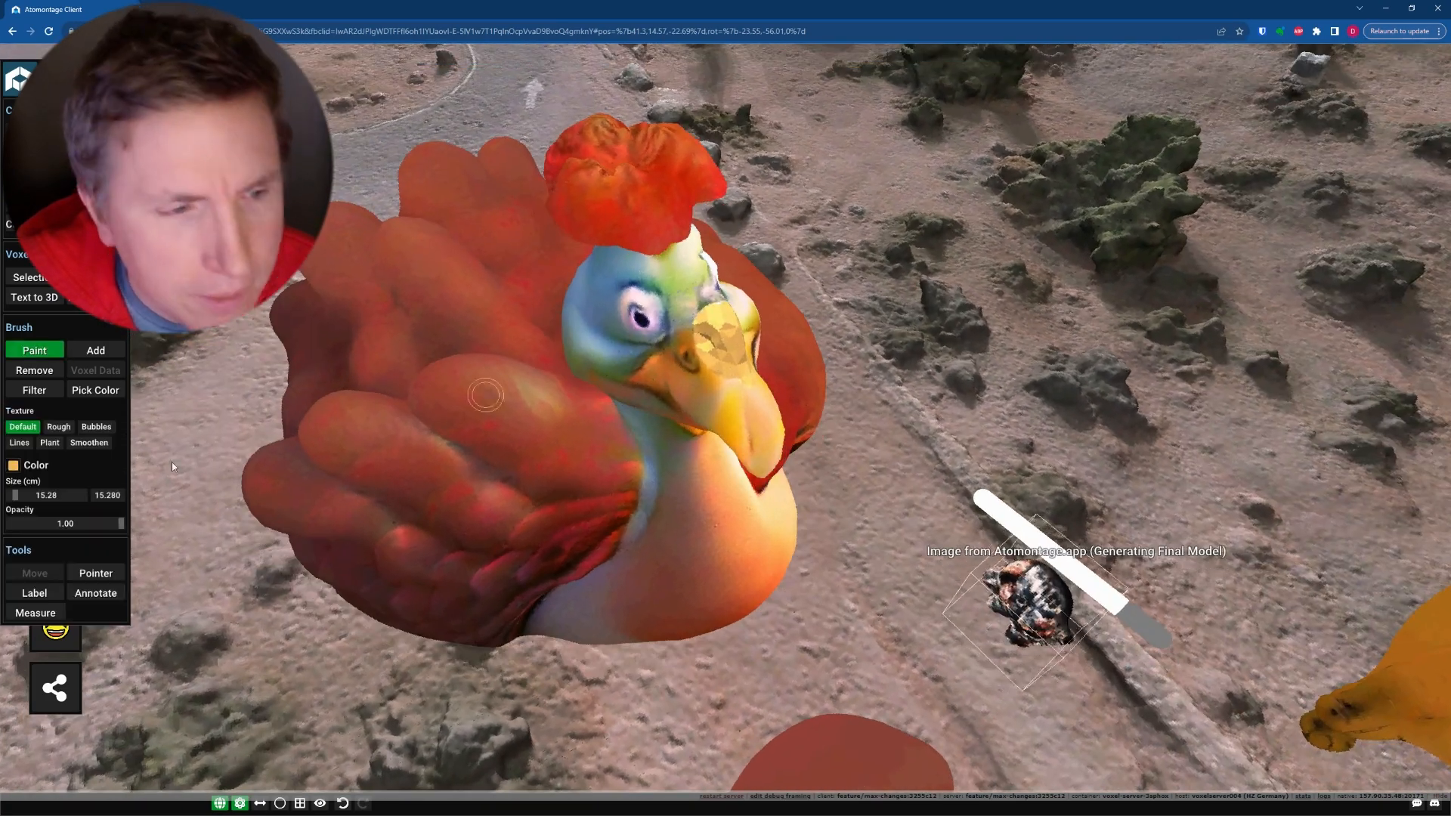
Smooth the surface shading of the painted upper beak with the Normals smooth filter
left_click(43, 390)
left_click(53, 439)
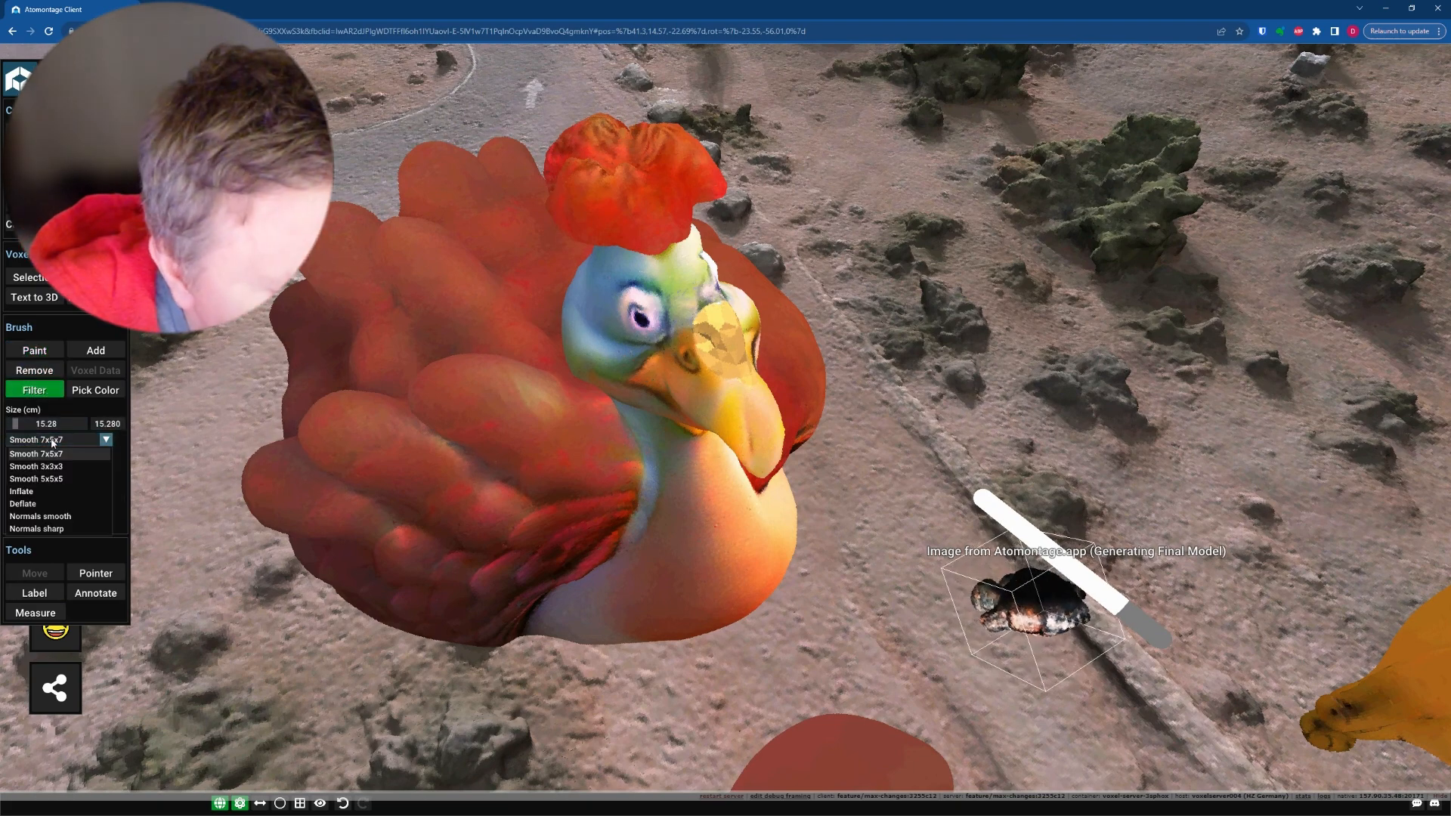
left_click(66, 516)
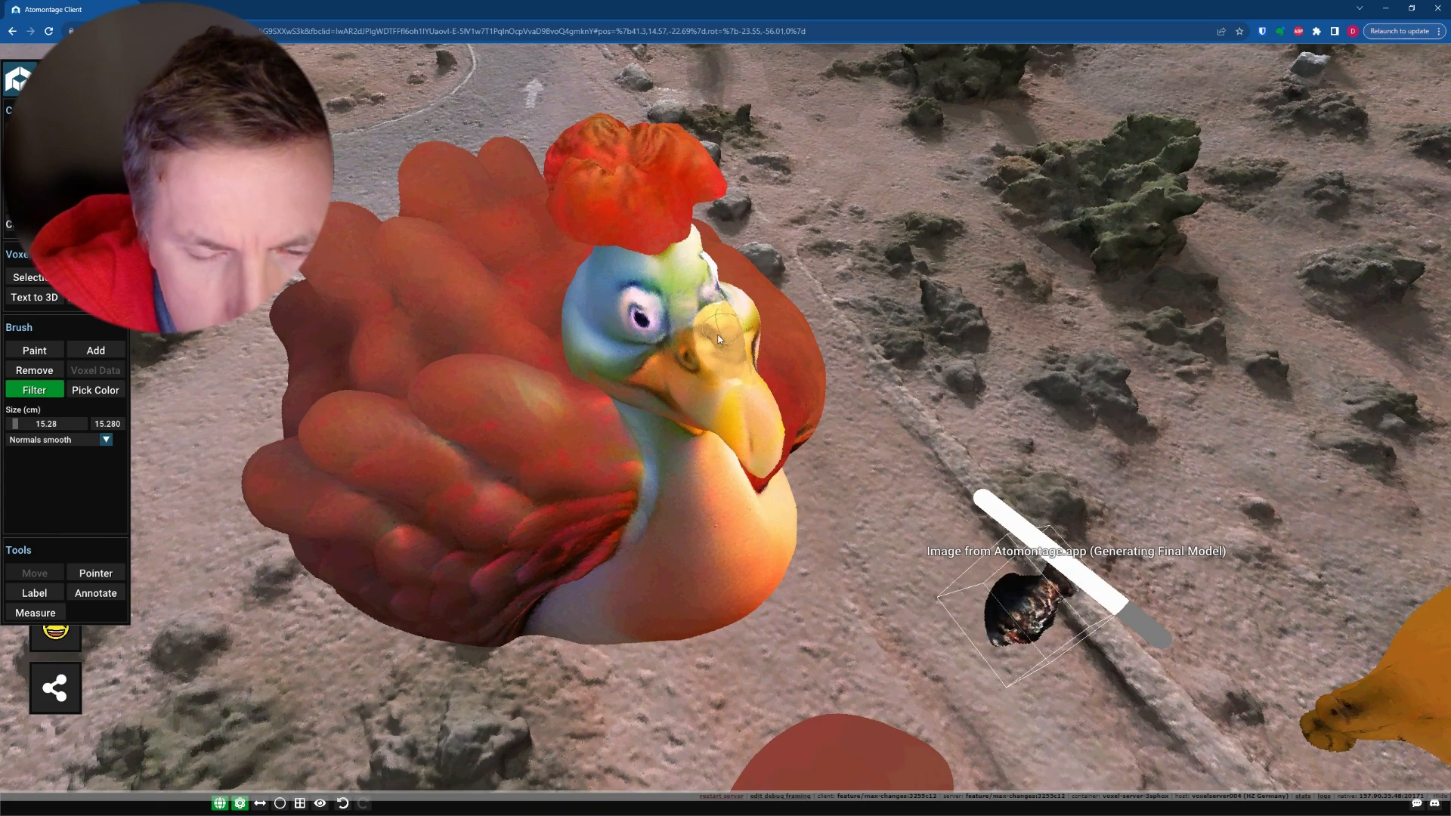
mouse_move(718, 349)
left_mouse_down("alt")
mouse_move(681, 370)
mouse_move(497, 352)
mouse_move(528, 350)
left_mouse_up("alt")
scroll(592, 392, "up", 5)
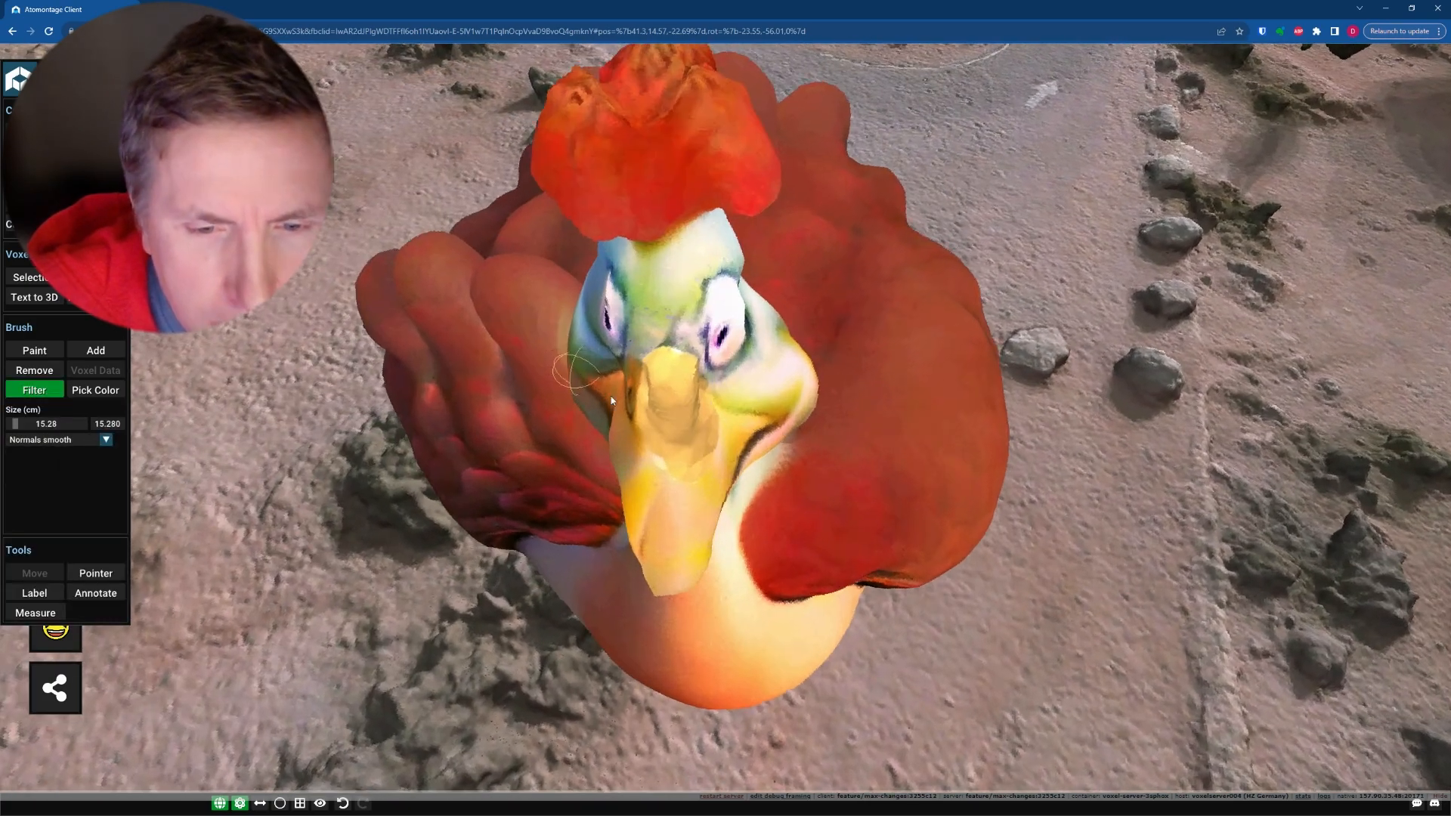
left_click_drag(659, 438, 683, 441)
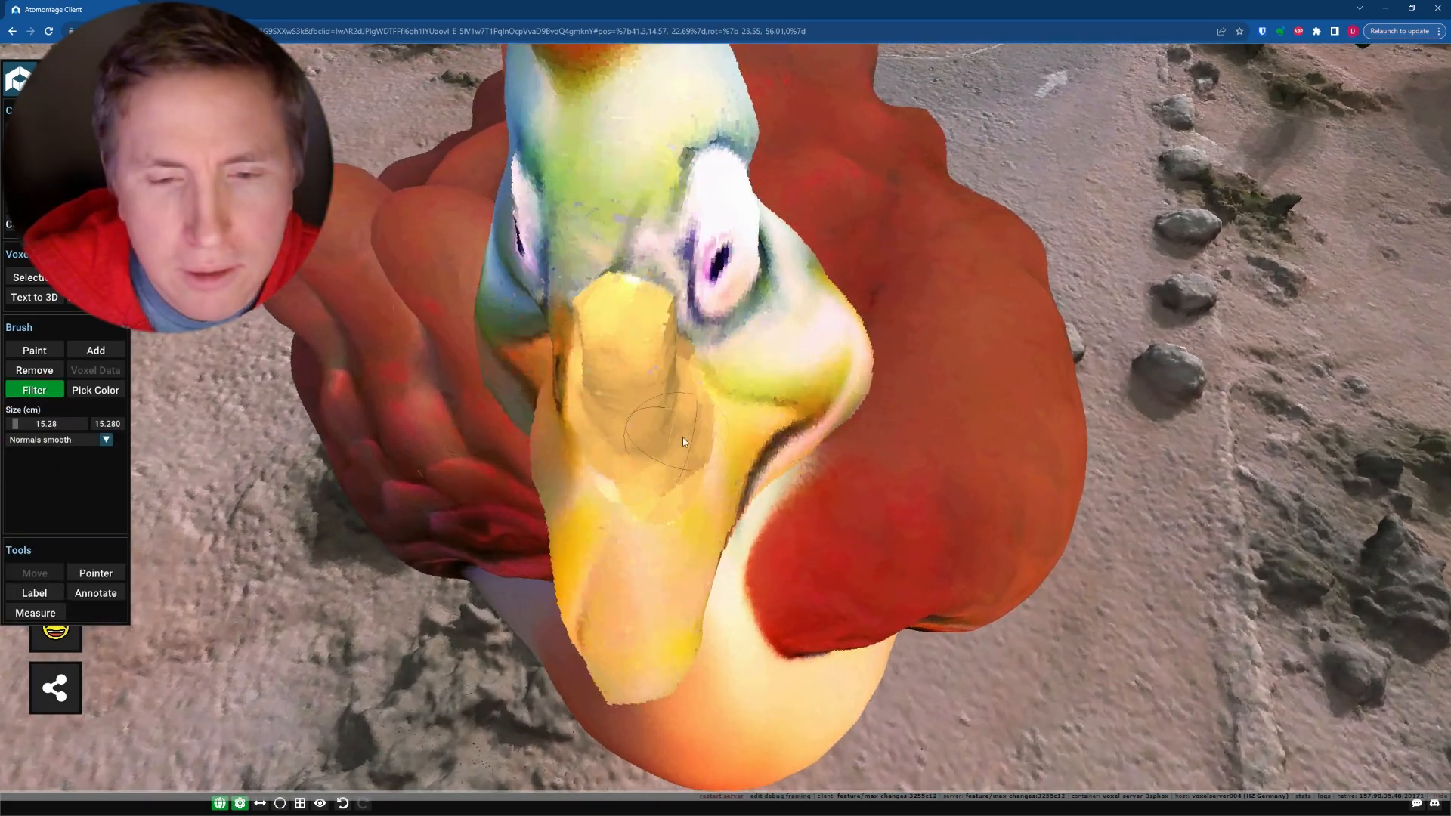
Sample a yellow from the turkey's beak and paint the upper beak and its side with the Rough texture
left_click(99, 390)
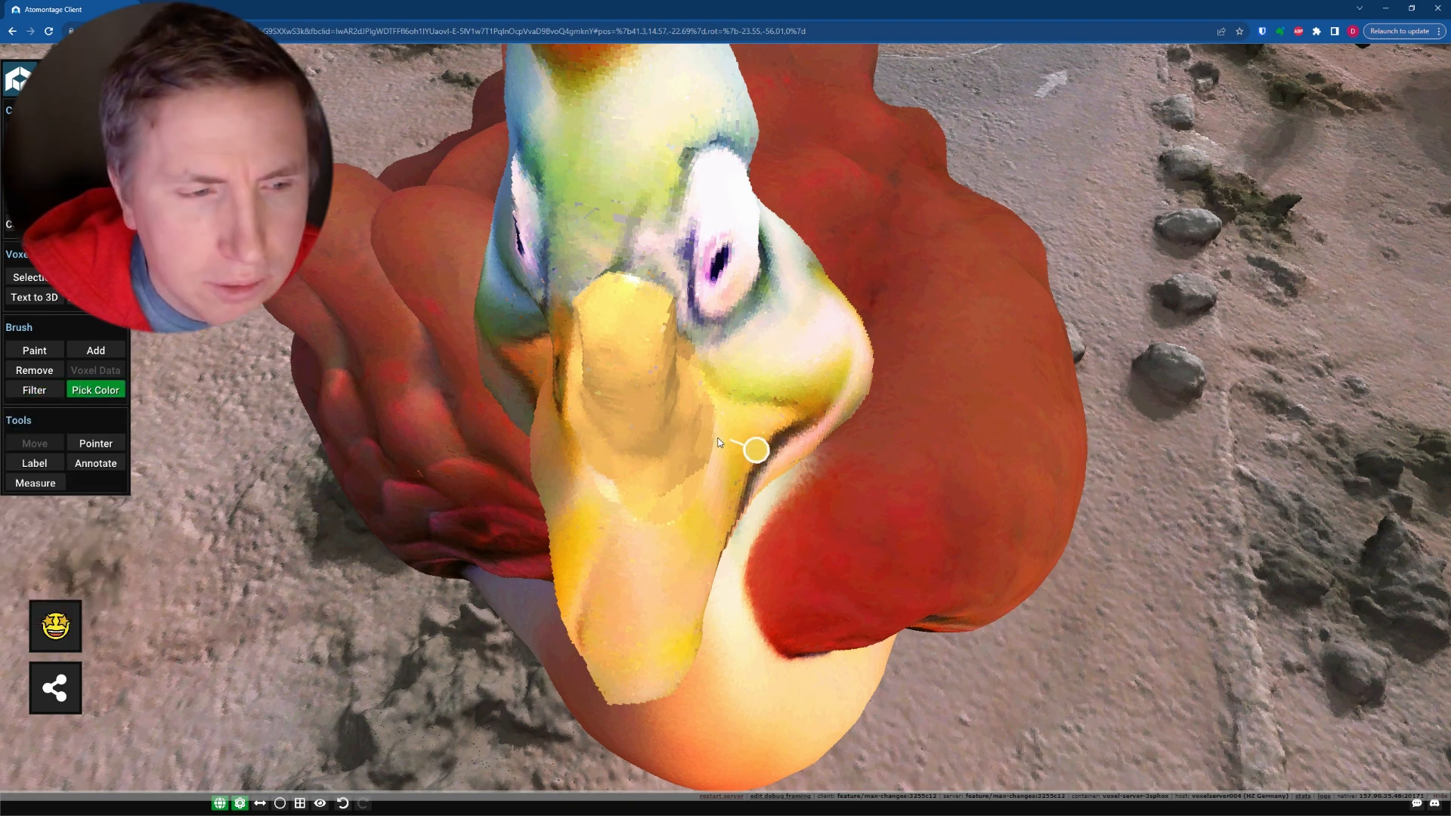
left_click(55, 357)
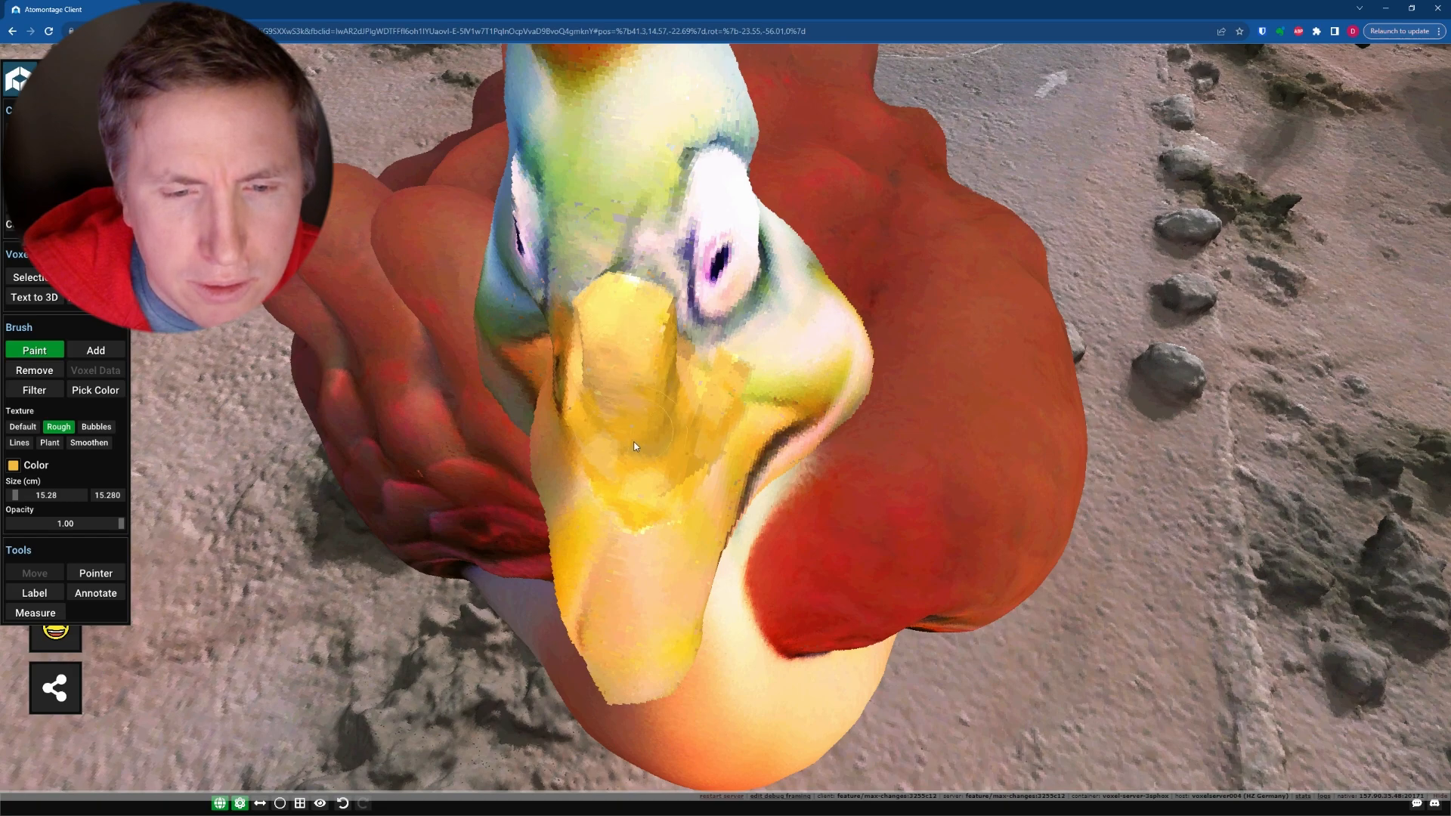
mouse_move(603, 467)
left_mouse_down("alt")
mouse_move(732, 443)
mouse_move(959, 351)
mouse_move(1077, 360)
mouse_move(786, 365)
mouse_move(996, 358)
mouse_move(990, 341)
left_mouse_up("alt")
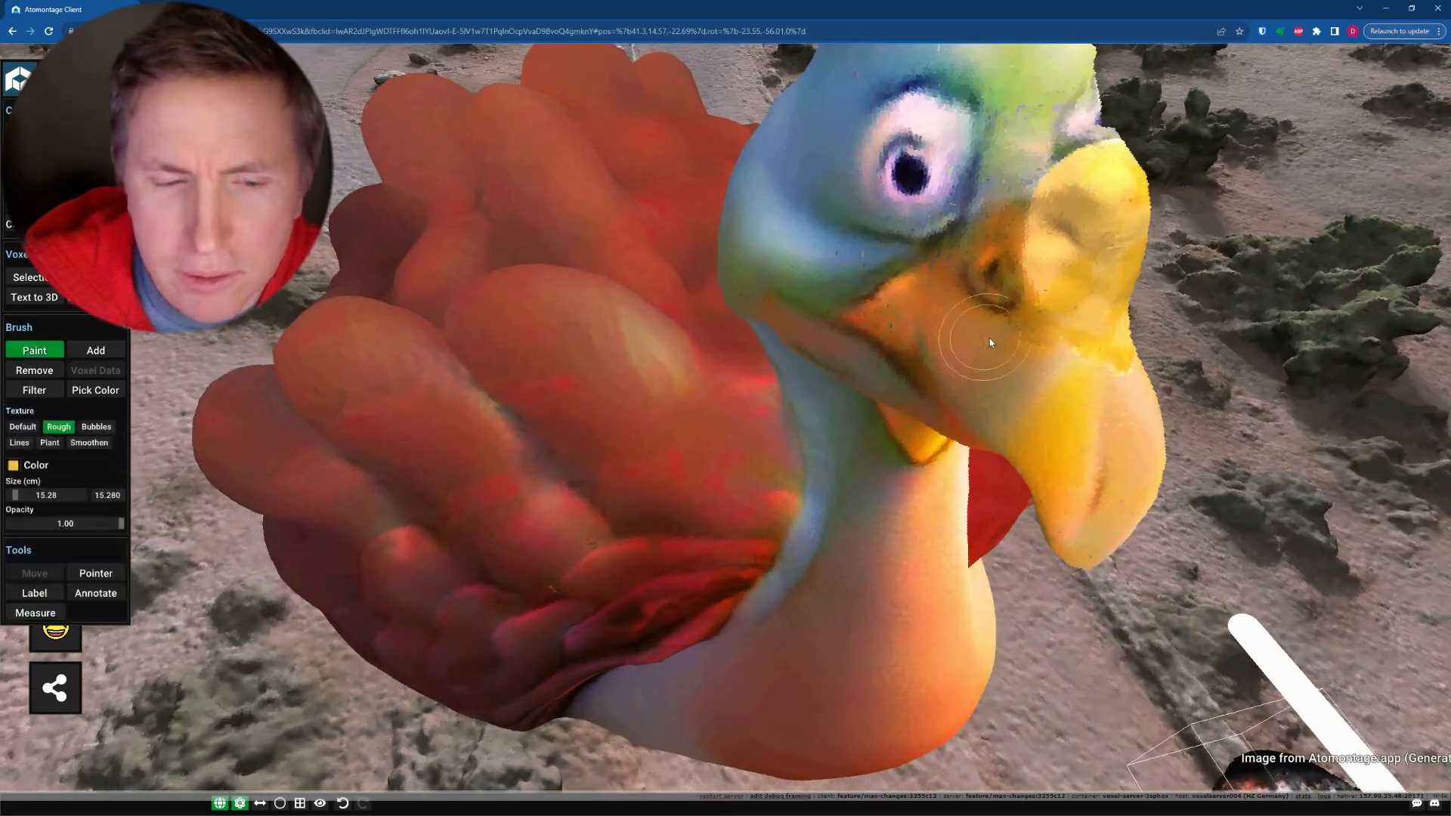
Sample a light orange from the red-feathered turkey's beak and paint the upper beak with the Rough texture at 0.20 opacity
scroll(990, 340, "down", 5)
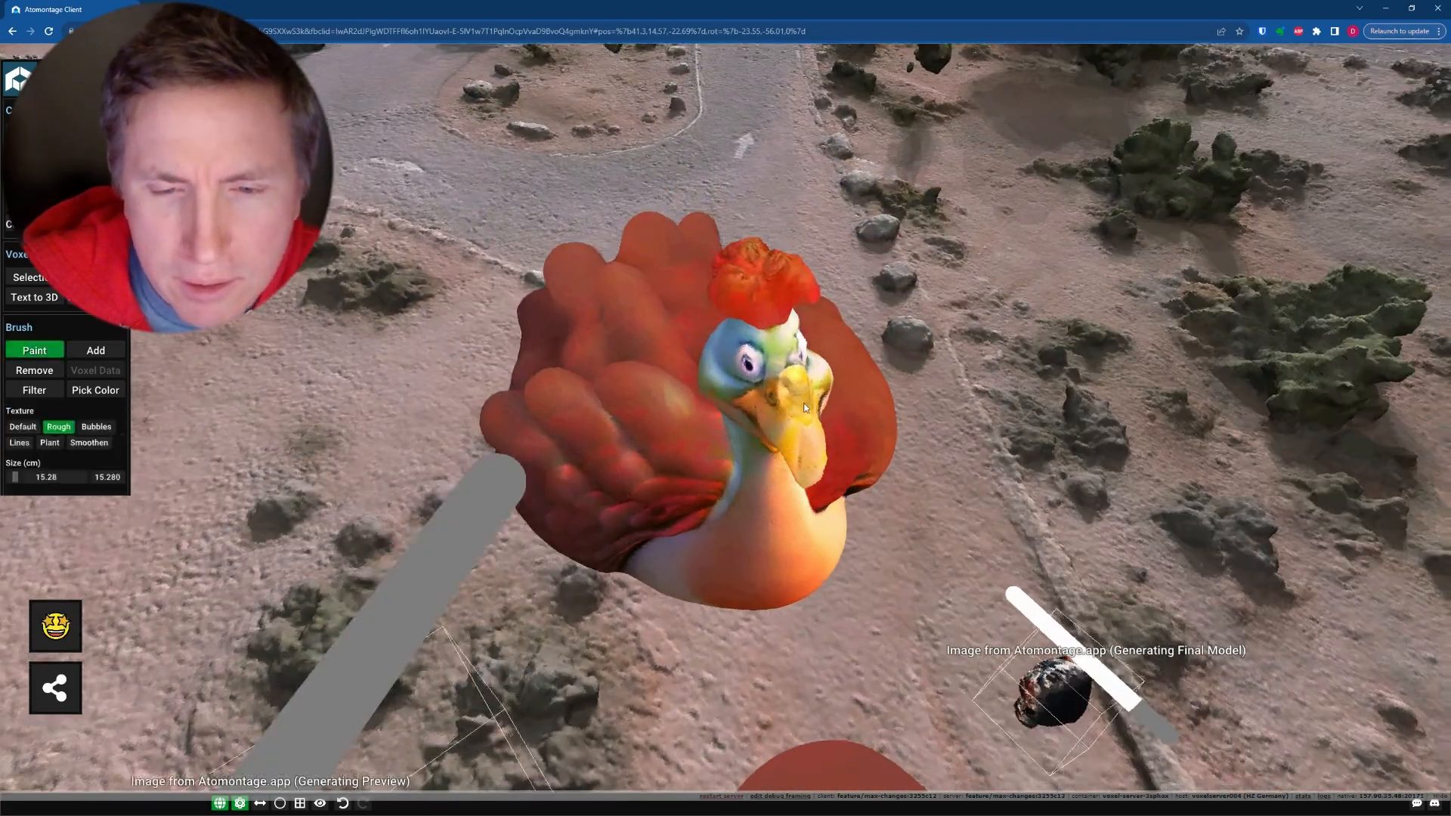
scroll(785, 399, "up", 5)
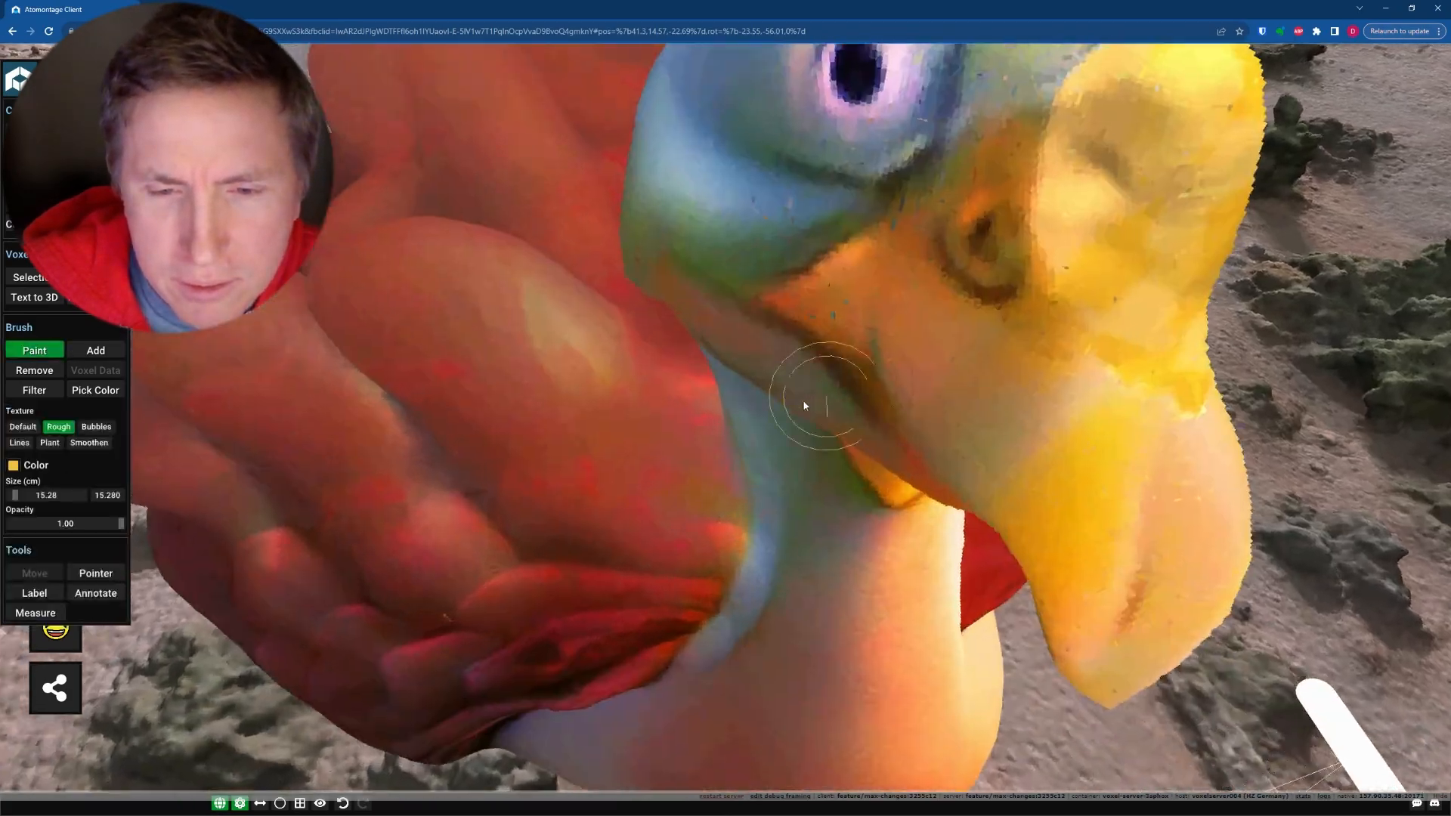
scroll(680, 389, "down", 2)
left_click(107, 391)
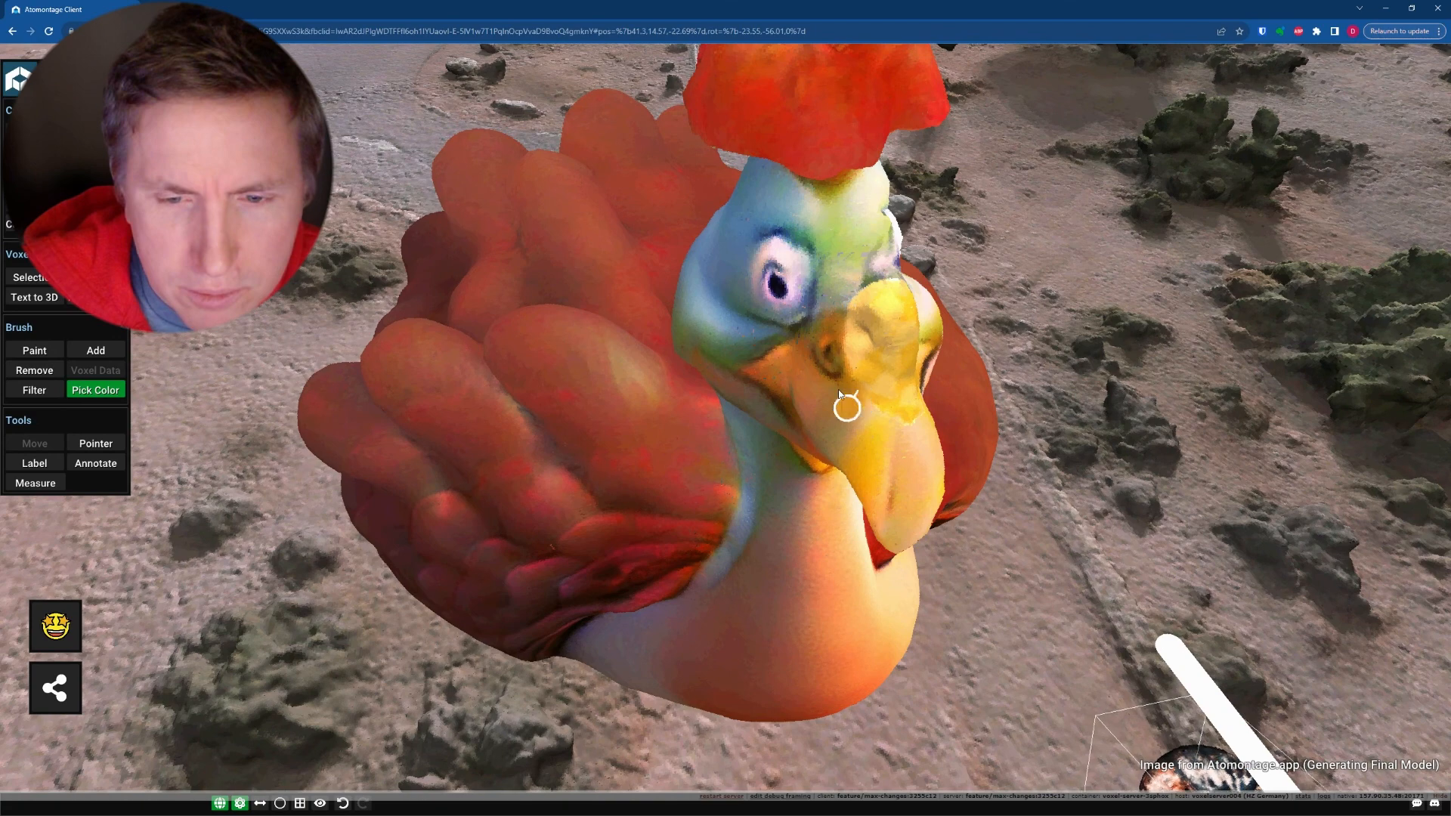
left_click(35, 352)
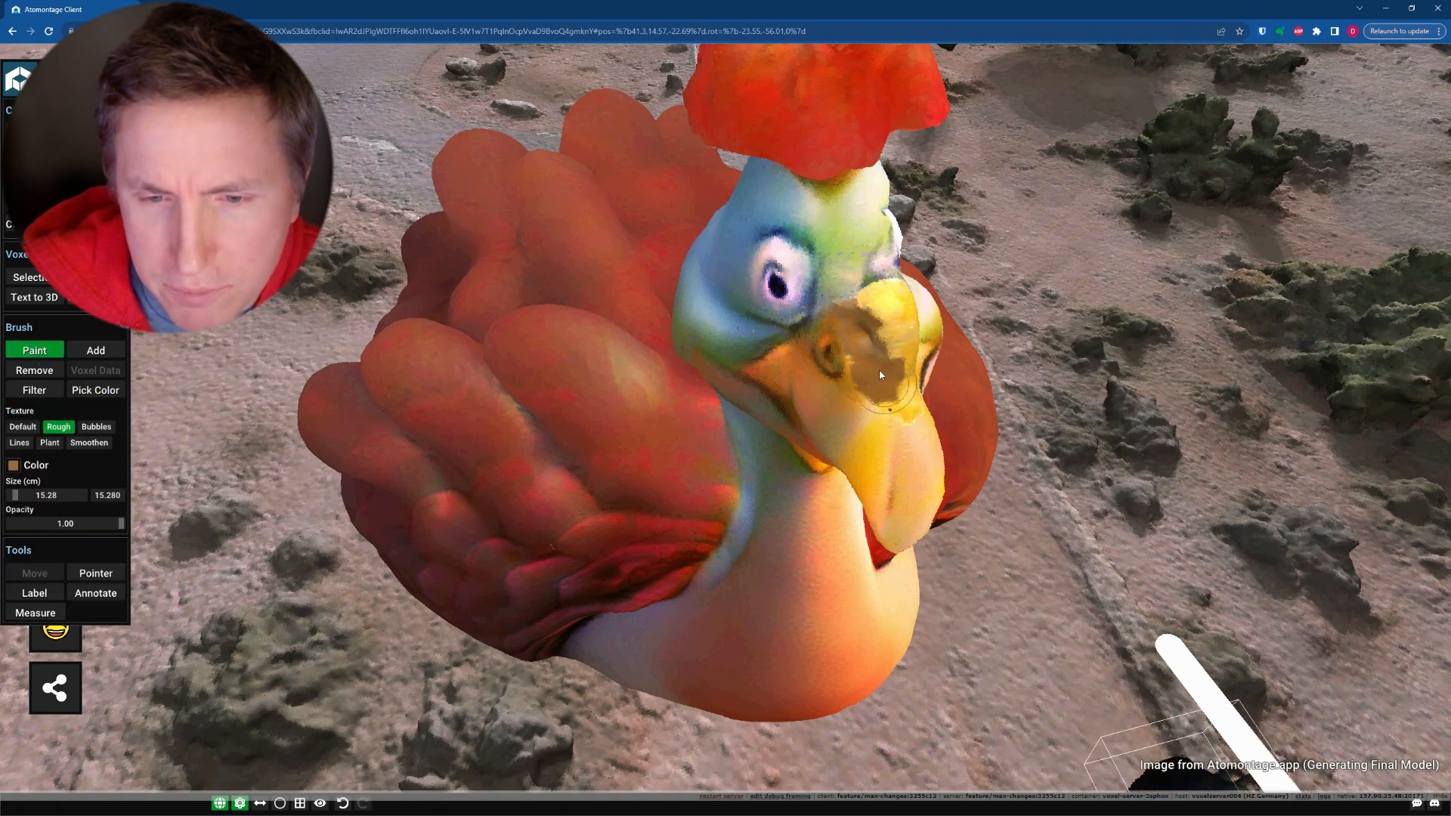
left_click_drag(886, 423, 770, 405, "alt")
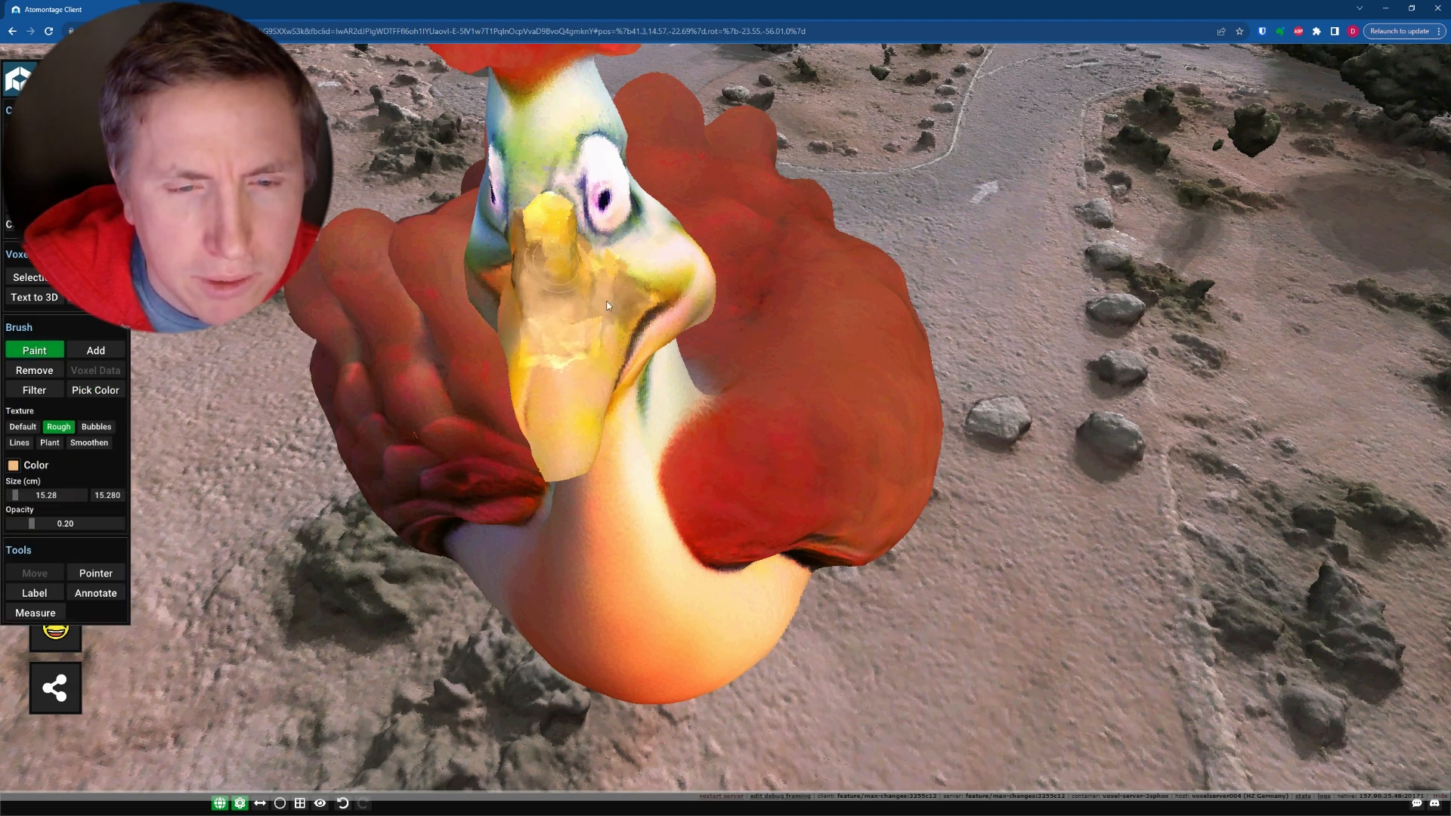
mouse_move(581, 305)
middle_mouse_down()
mouse_move(722, 339)
mouse_move(1036, 296)
middle_mouse_up()
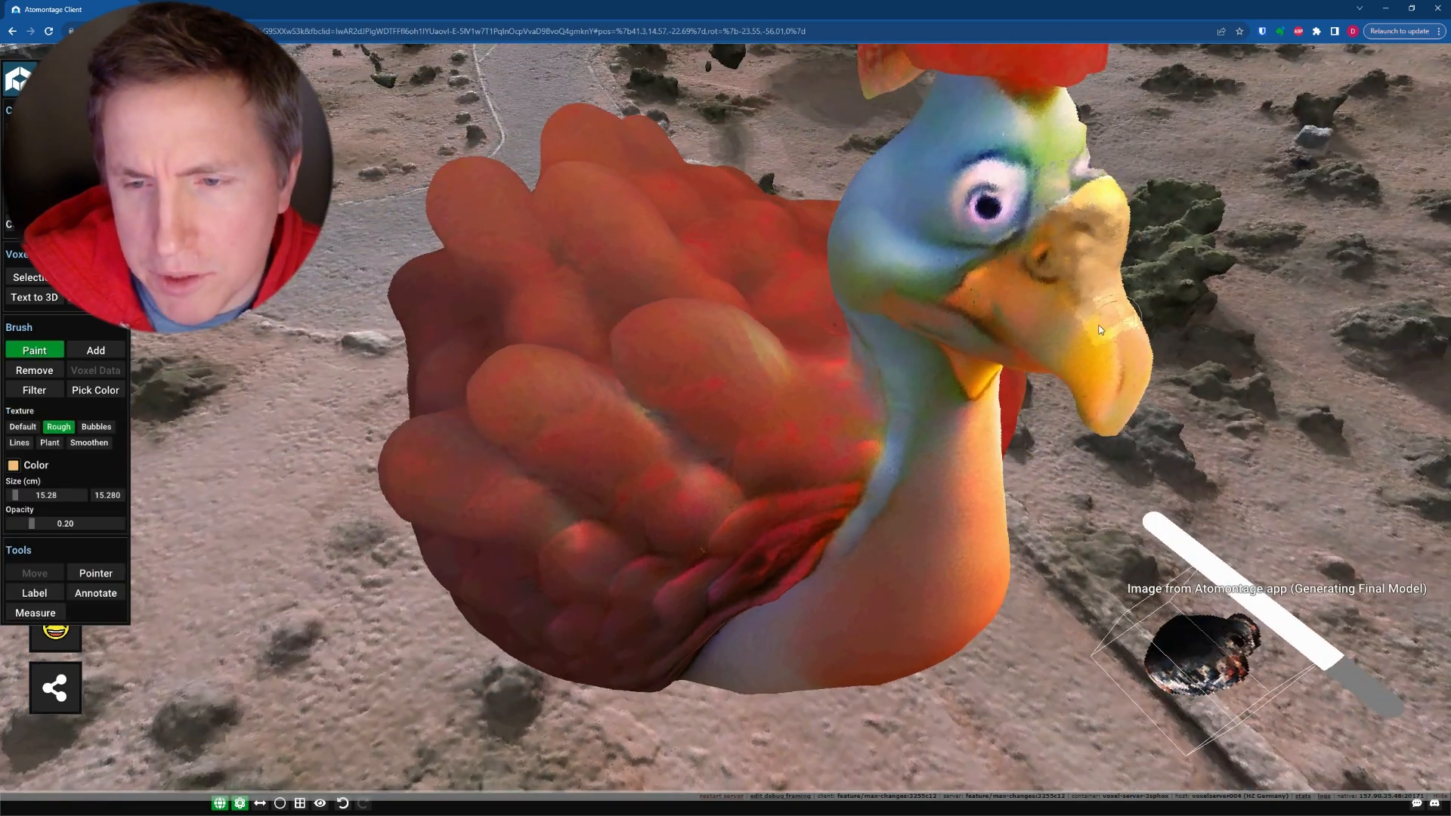
middle_click_drag(1100, 330, 911, 398)
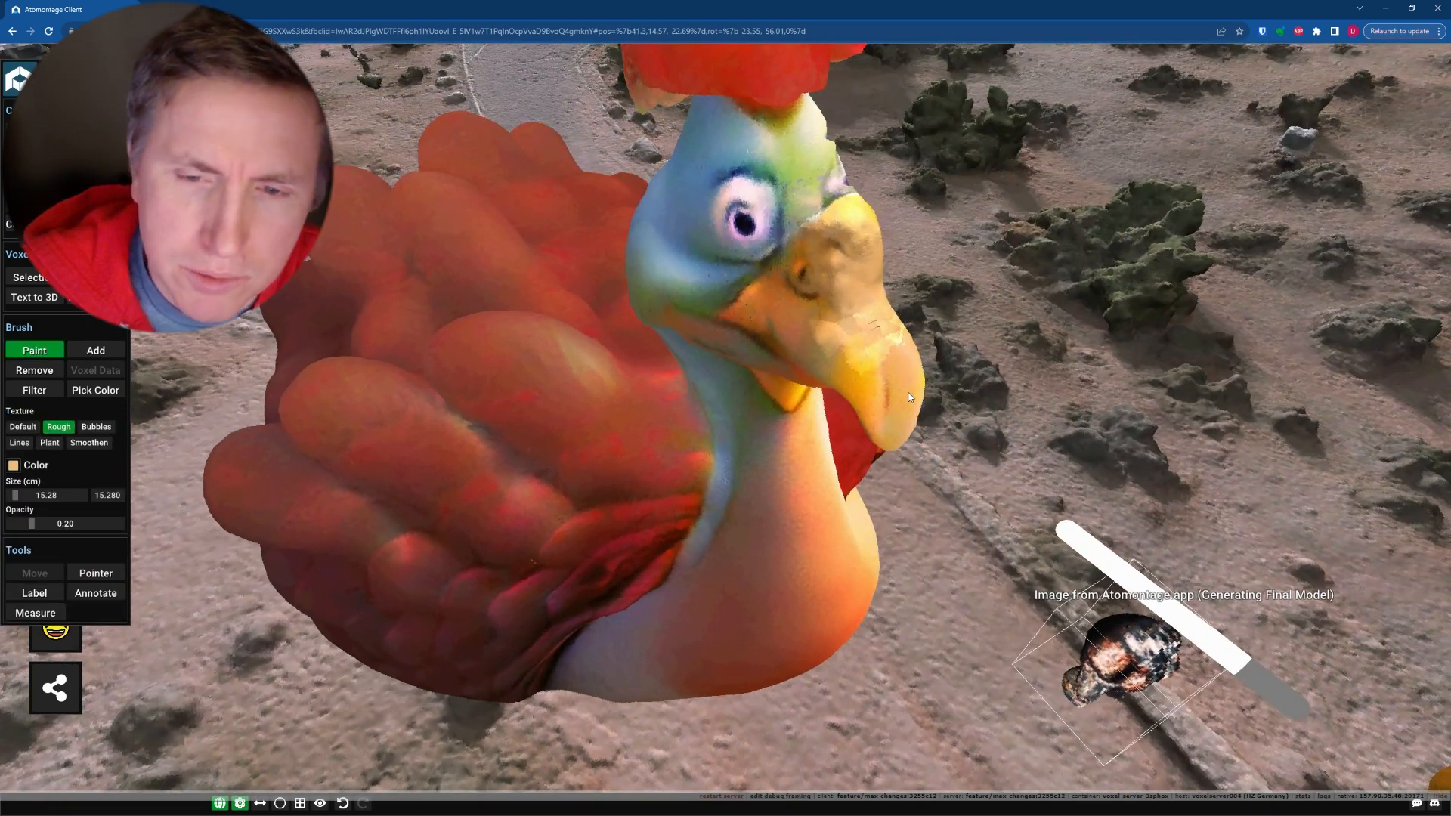
Survey the image-to-3D placeholders and generated turkey models across the landscape
mouse_move(890, 403)
middle_mouse_down()
mouse_move(798, 379)
mouse_move(789, 453)
mouse_move(773, 419)
mouse_move(785, 357)
mouse_move(464, 370)
mouse_move(658, 370)
mouse_move(521, 400)
middle_mouse_up()
scroll(782, 427, "down", 5)
key("Escape")
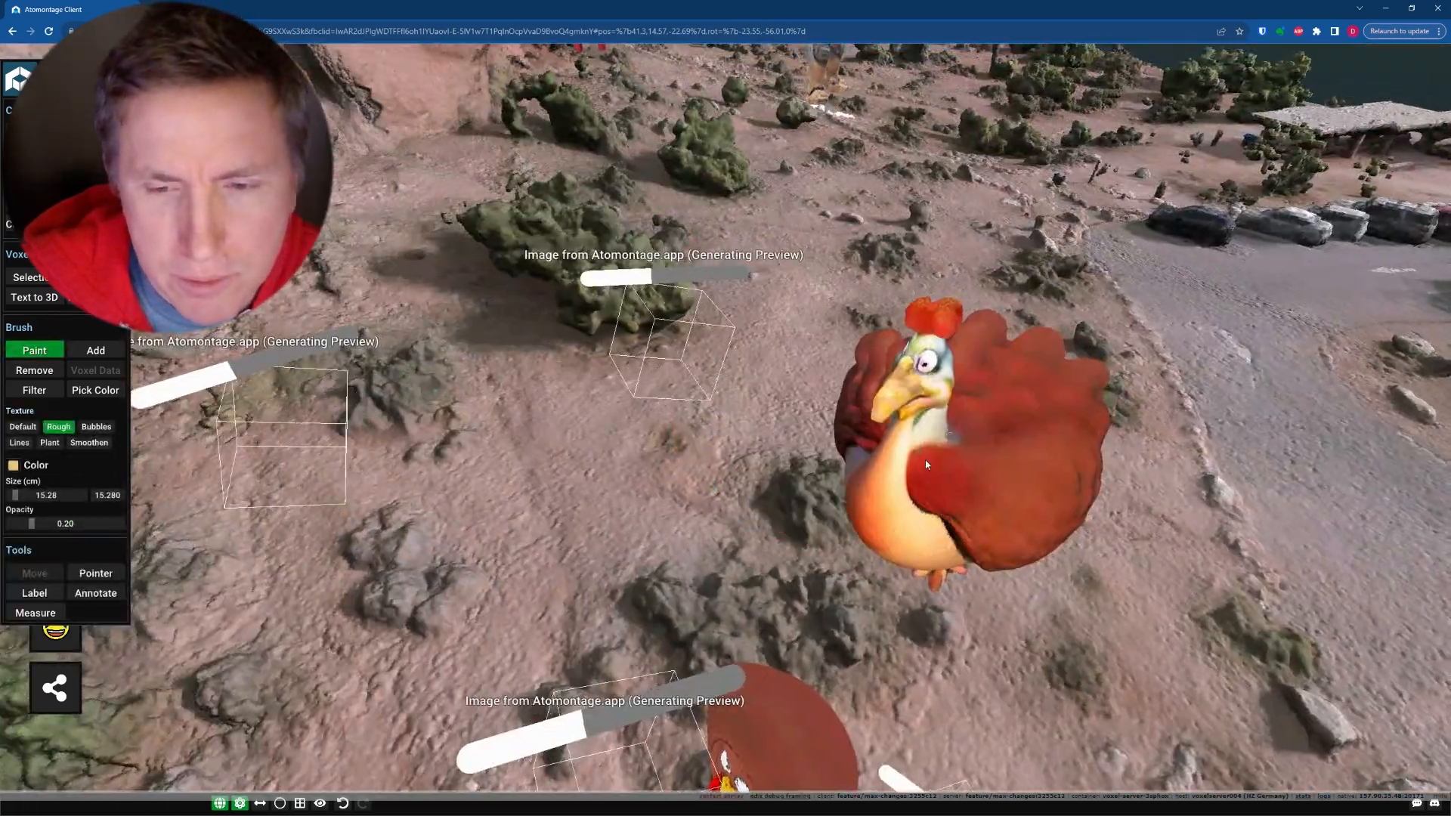
mouse_move(751, 549)
middle_mouse_down()
mouse_move(759, 430)
mouse_move(786, 461)
mouse_move(835, 445)
mouse_move(718, 366)
mouse_move(763, 344)
mouse_move(809, 370)
mouse_move(801, 348)
mouse_move(816, 415)
mouse_move(676, 485)
middle_mouse_up()
scroll(726, 460, "down", 5)
key("Escape")
middle_click_drag(943, 235, 777, 366)
middle_click_drag(1179, 257, 740, 317)
middle_click_drag(1119, 262, 806, 503)
scroll(831, 382, "up", 5)
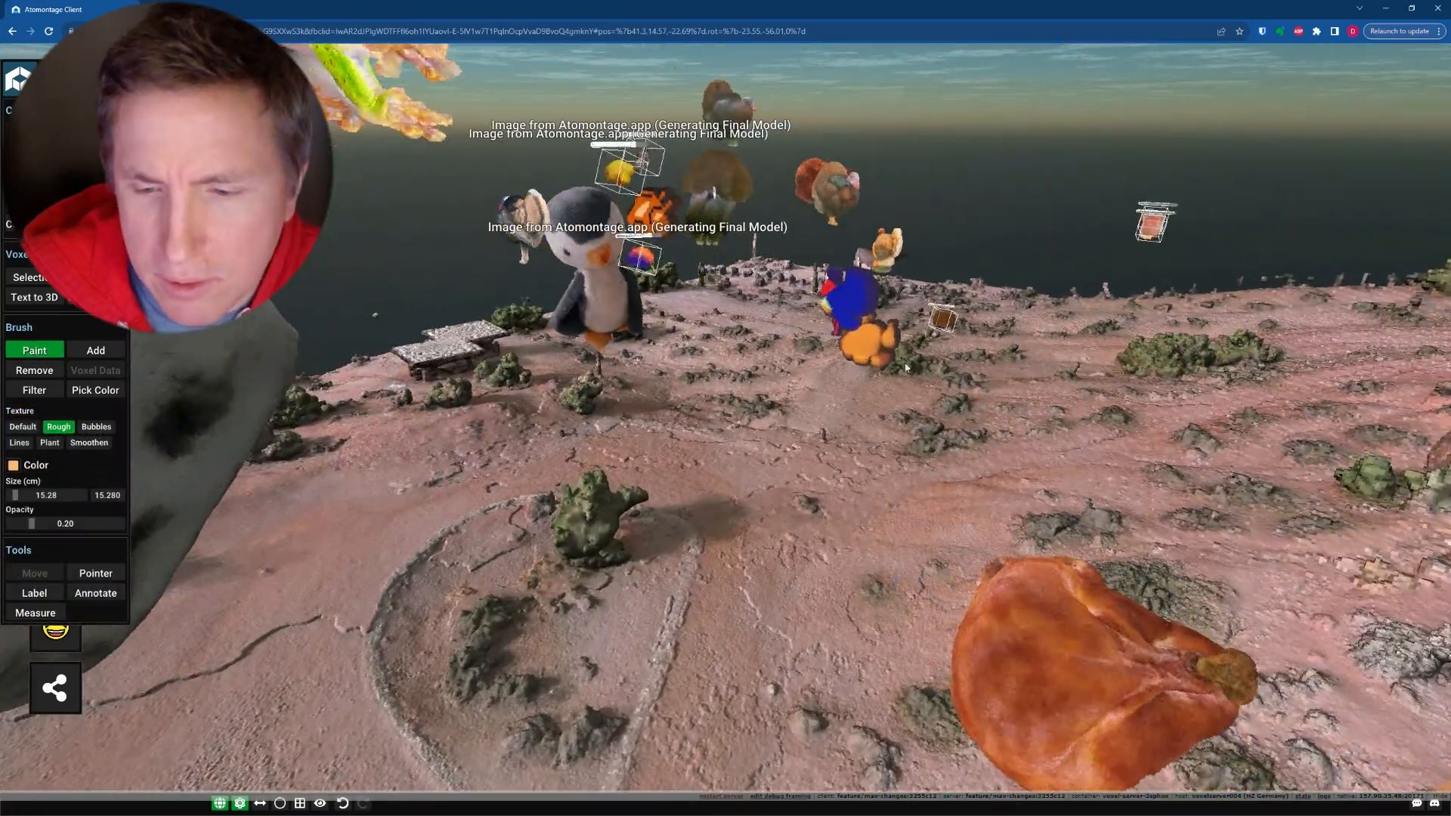
middle_click_drag(982, 423, 804, 310)
scroll(990, 466, "down", 2)
mouse_move(990, 466)
middle_mouse_down()
mouse_move(374, 525)
mouse_move(348, 391)
mouse_move(506, 408)
mouse_move(619, 525)
mouse_move(859, 456)
mouse_move(899, 484)
mouse_move(975, 499)
middle_mouse_up()
key("d")
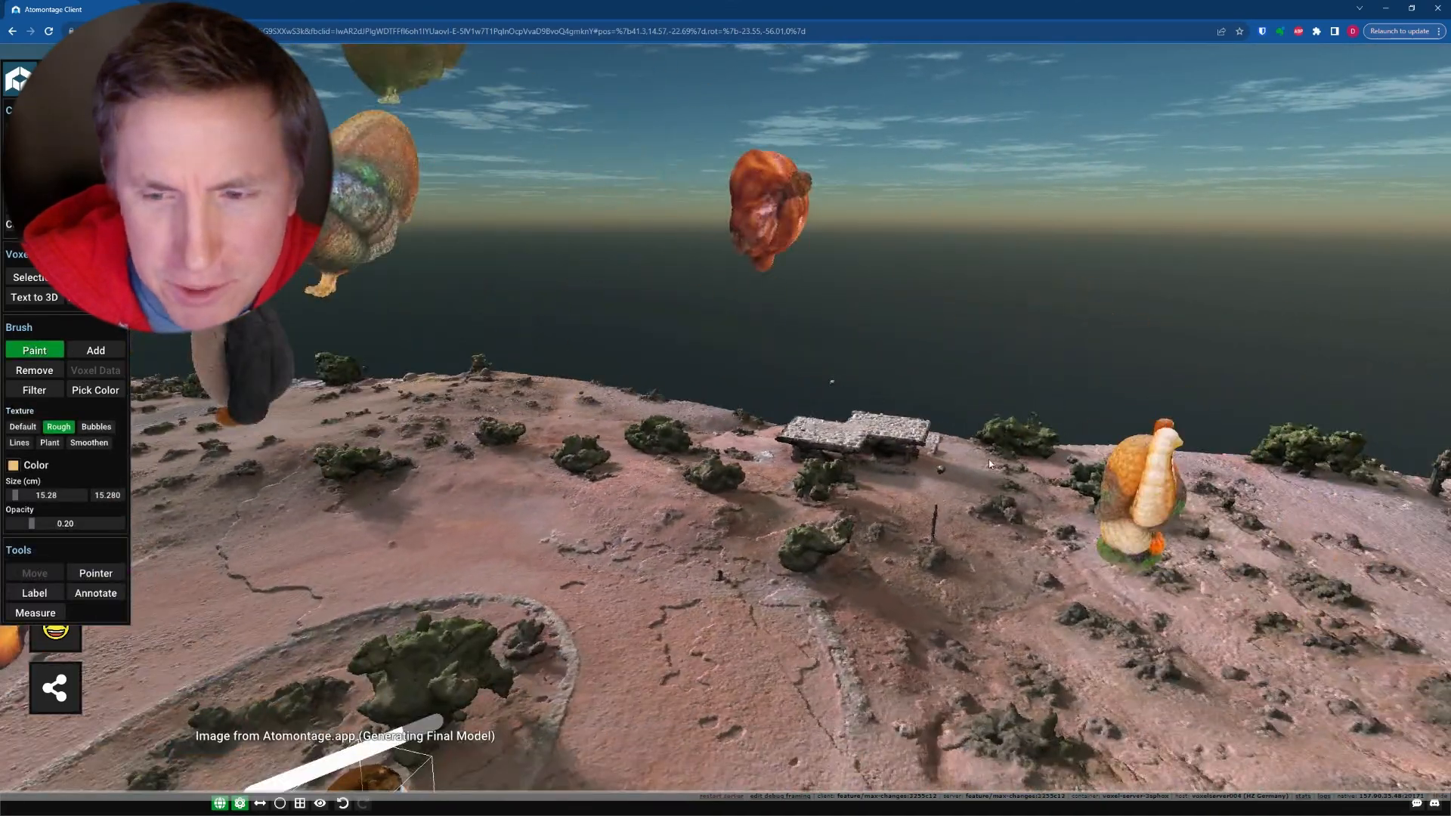
Examine the orange turkey figurine with pumpkins at its base up close from several angles
mouse_move(989, 460)
middle_mouse_down()
mouse_move(877, 483)
mouse_move(733, 432)
middle_mouse_up()
key("d")
key("d")
middle_click_drag(779, 482, 739, 473)
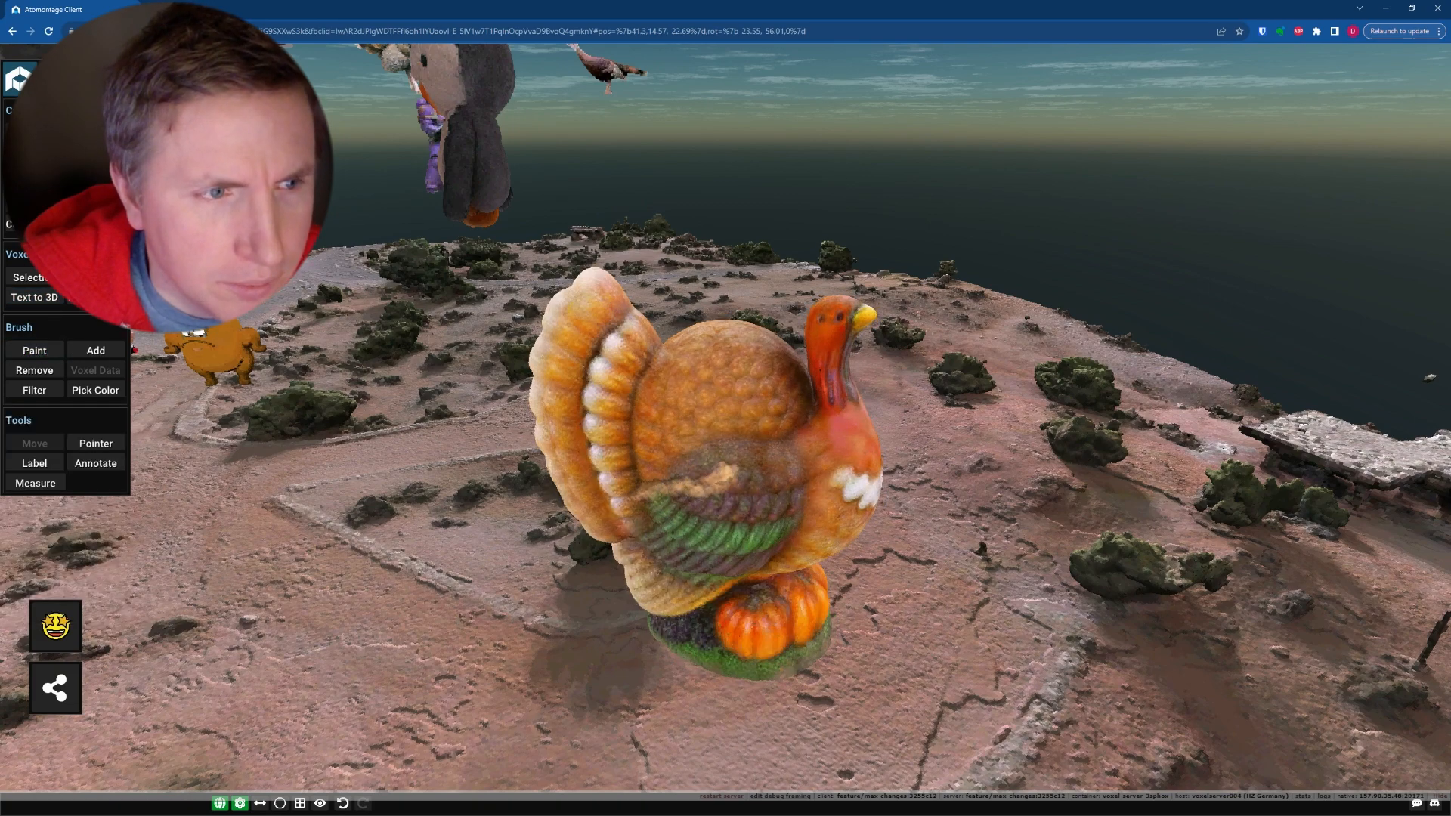
key("d")
middle_click_drag(718, 490, 990, 514)
key("d")
middle_click_drag(440, 346, 824, 461)
key("a")
middle_click_drag(353, 454, 1043, 533)
key("a")
key("w")
key("s")
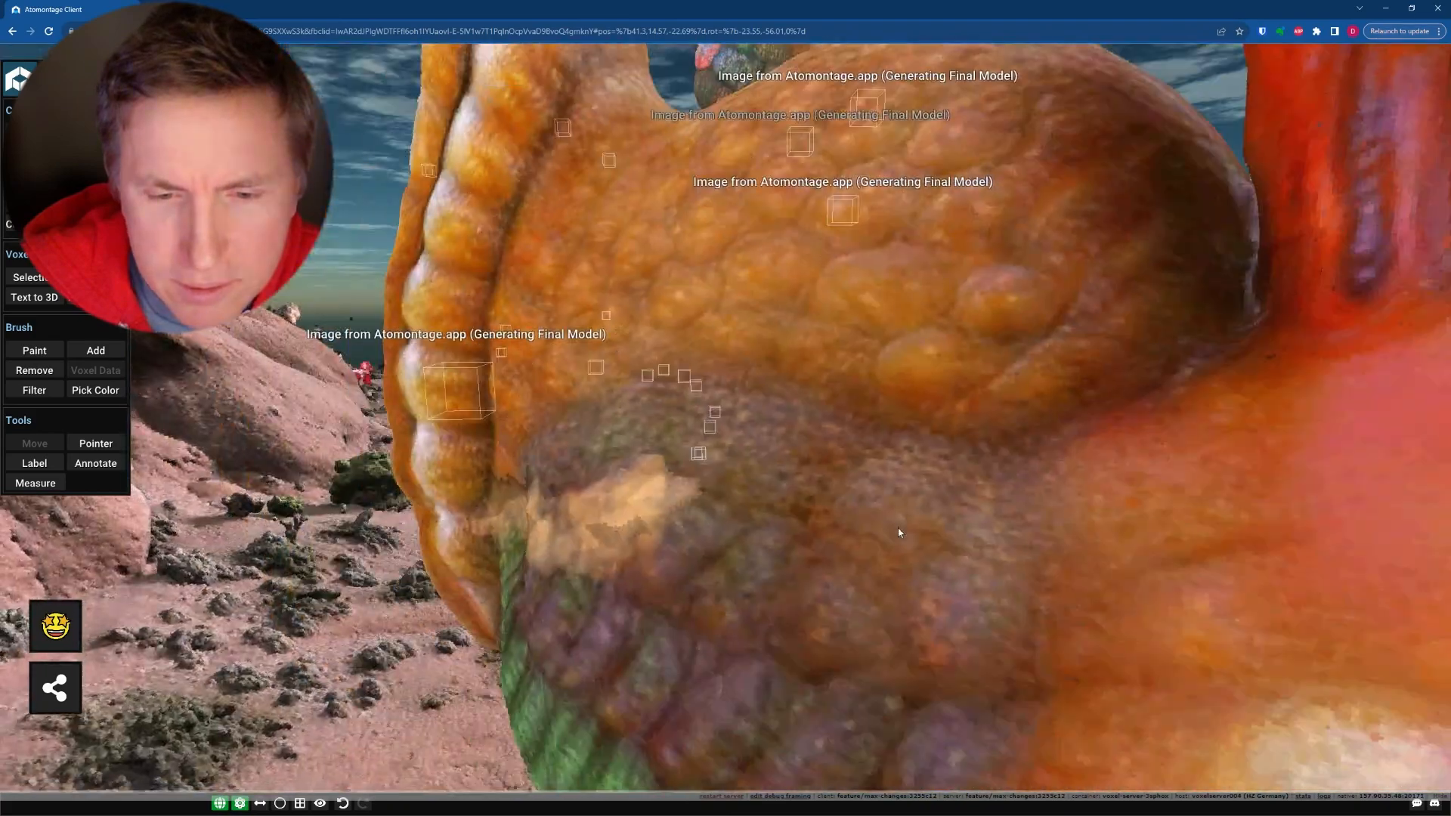
key("a")
middle_click_drag(925, 536, 965, 541)
key("d")
key("w")
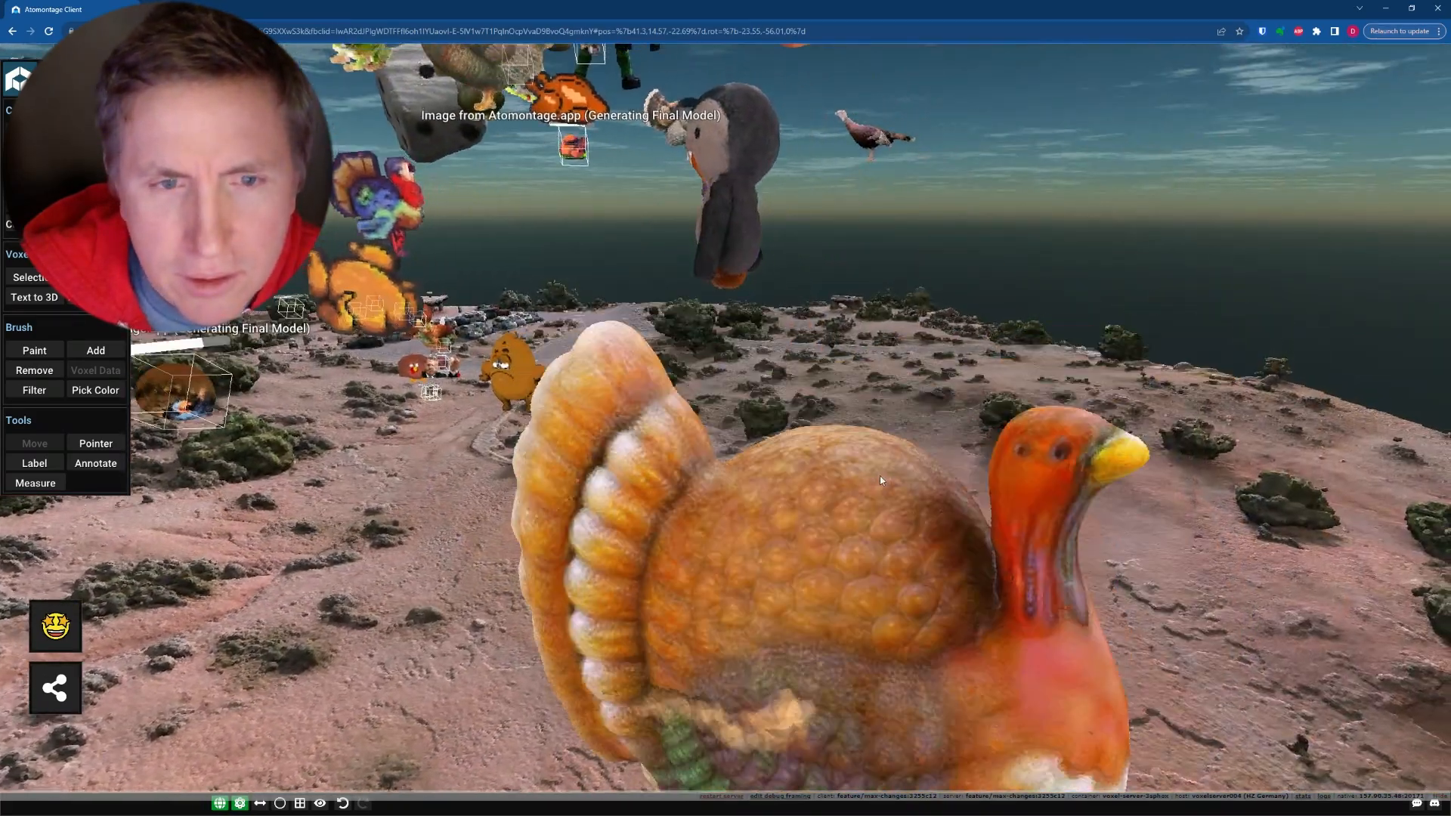
Examine the plush penguin and the dark-feathered turkey with the blue and red head up close
key("e")
key("a")
middle_click_drag(669, 461, 734, 442)
key("w")
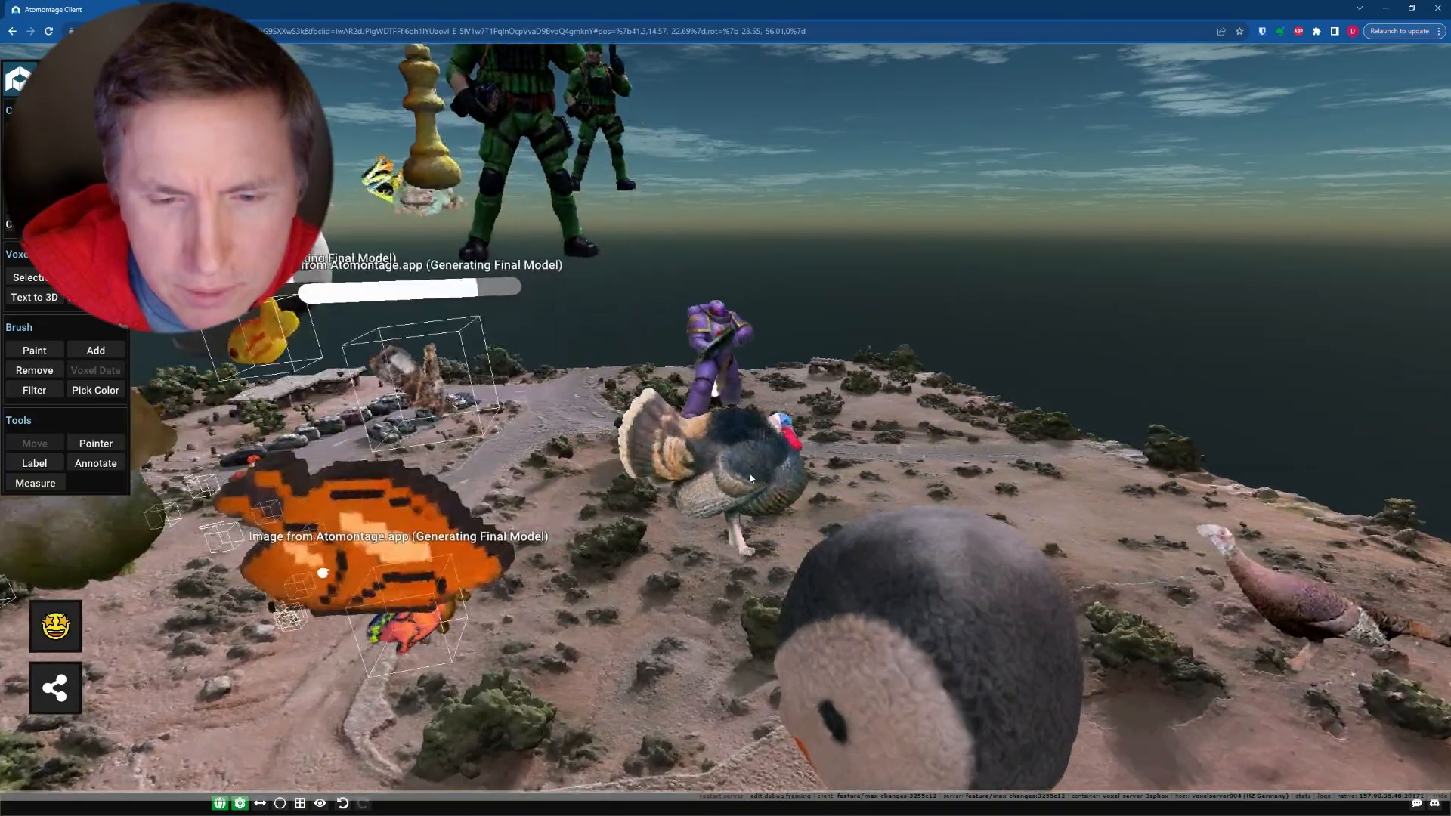
right_click_drag(732, 463, 291, 405)
key("d")
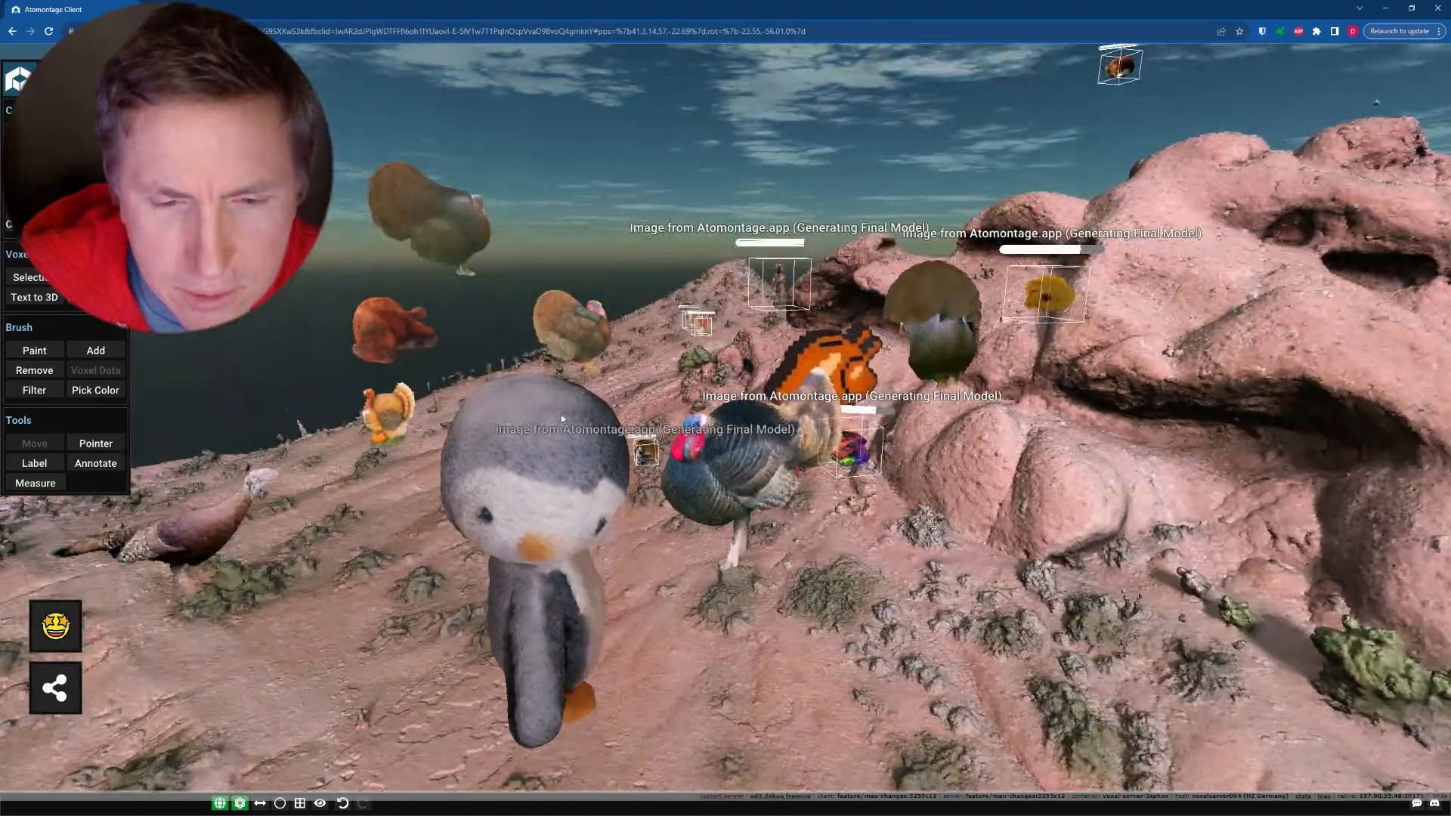
key("w")
key("s")
key("a")
right_click_drag(676, 504, 566, 529)
key("d")
key("d")
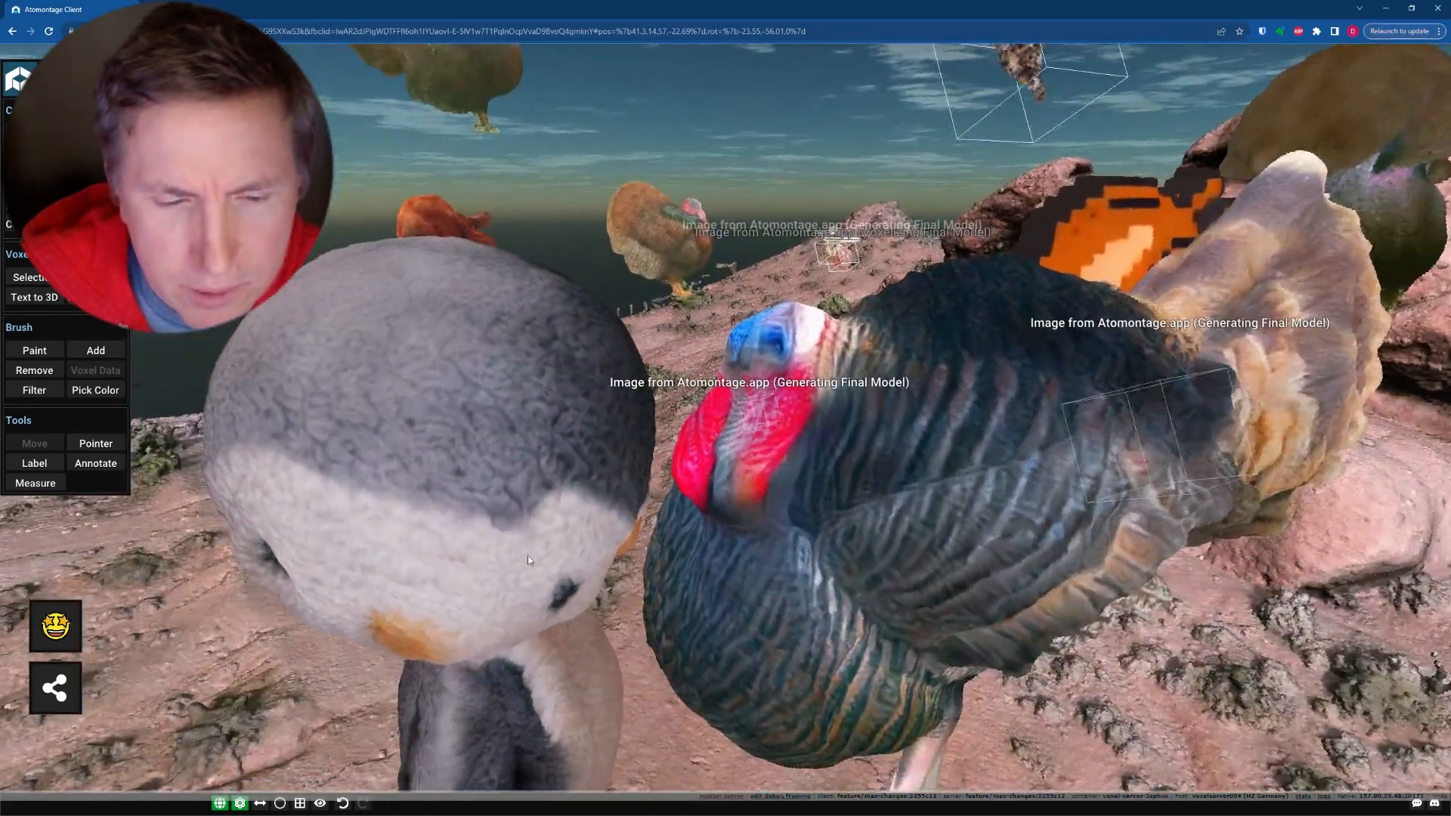
key("s")
key("s")
Survey the plateau from the purple armored figure to the placeholders around the yellow armored figure and the parking area
right_click_drag(759, 512, 416, 379)
key("d")
key("w")
key("d")
right_click_drag(1016, 430, 757, 449)
key("a")
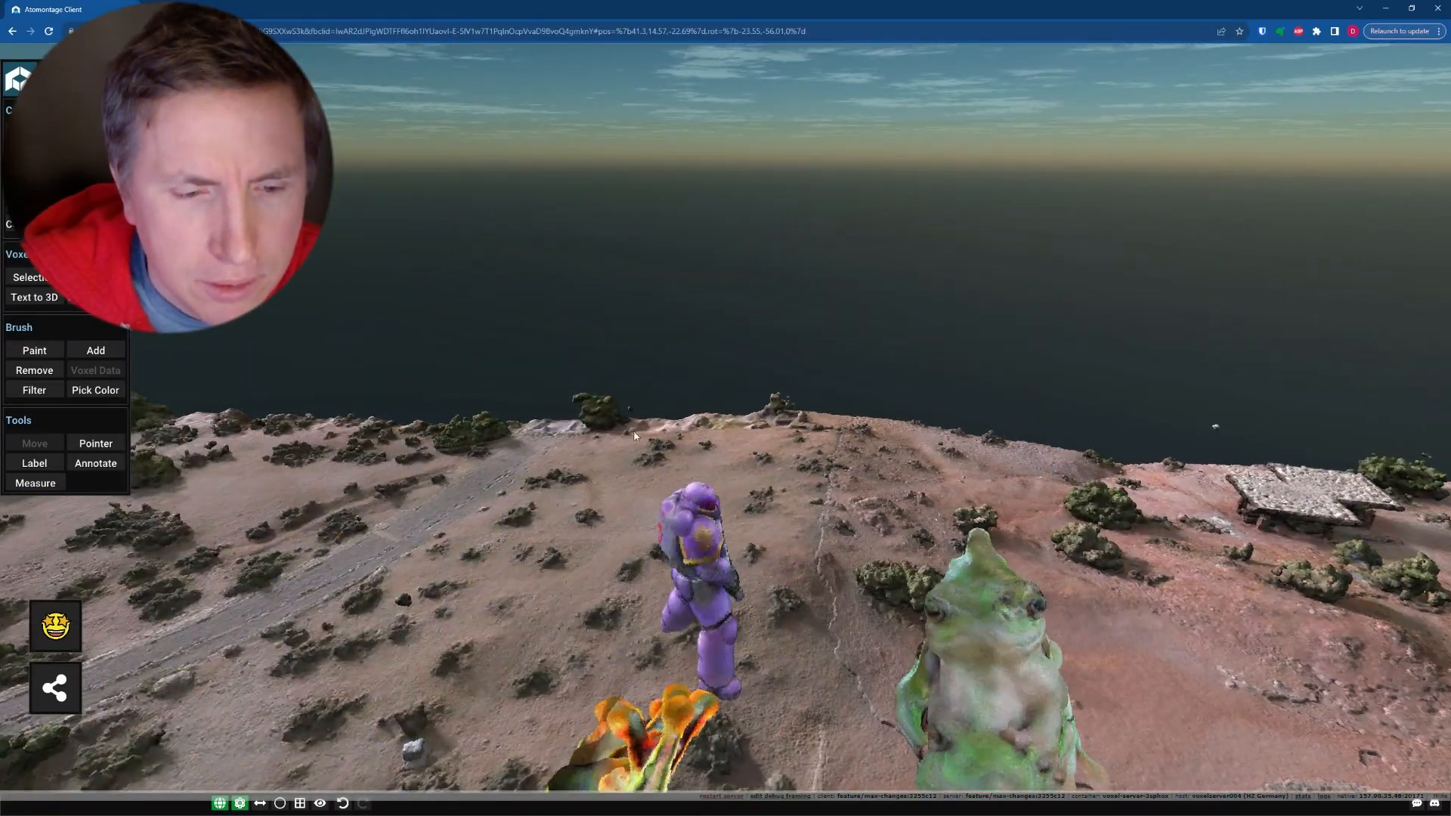
right_click_drag(1058, 386, 711, 454)
scroll(710, 454, "up", 8)
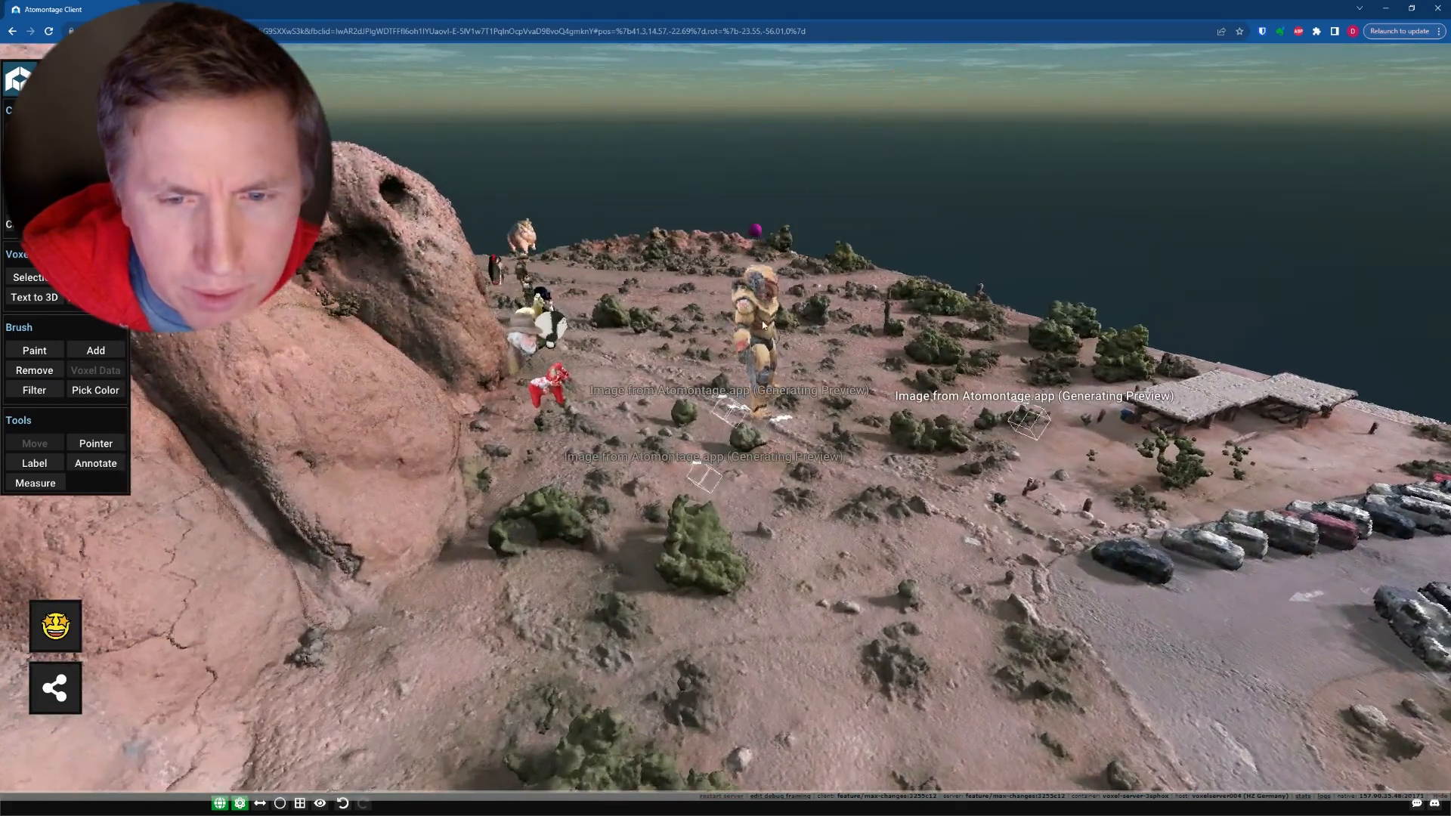
right_click_drag(762, 325, 819, 470)
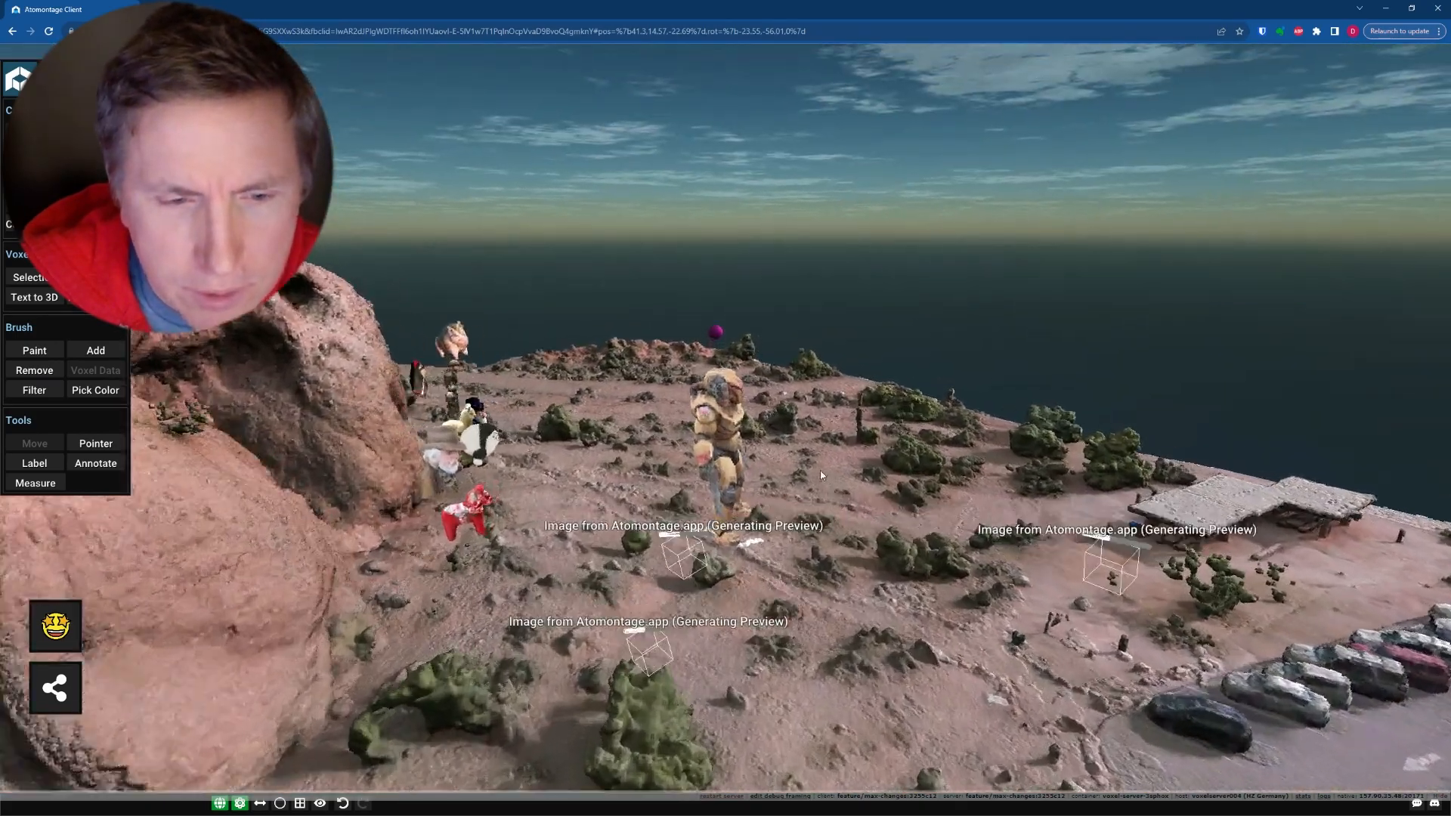
Examine the character models on the cliff, including the alpaca, the bearded man in the black hat and the pig
right_click_drag(348, 552, 808, 530)
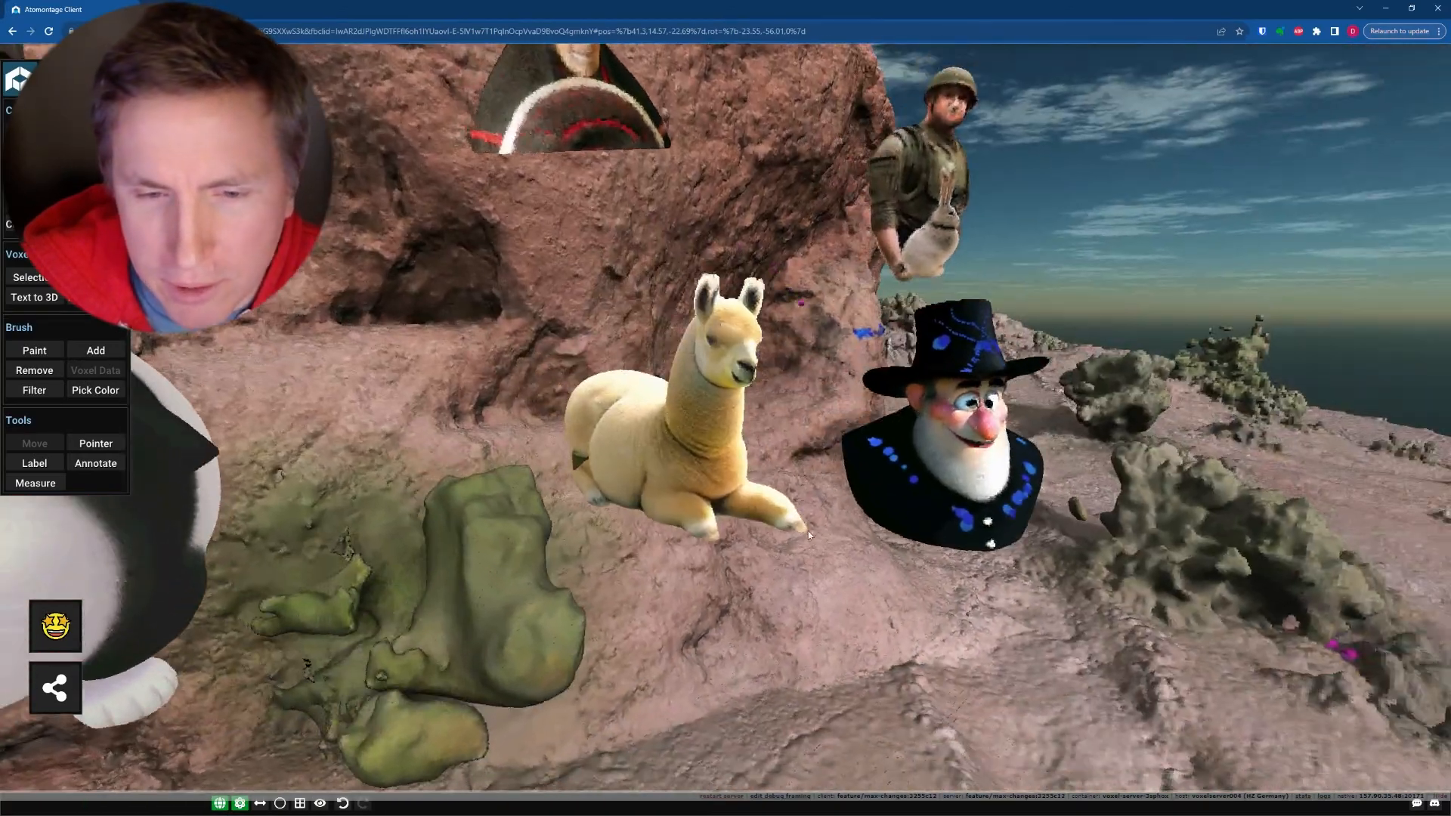
scroll(740, 456, "up", 3)
right_click_drag(739, 456, 773, 432)
scroll(720, 446, "down", 5)
scroll(773, 432, "up", 5)
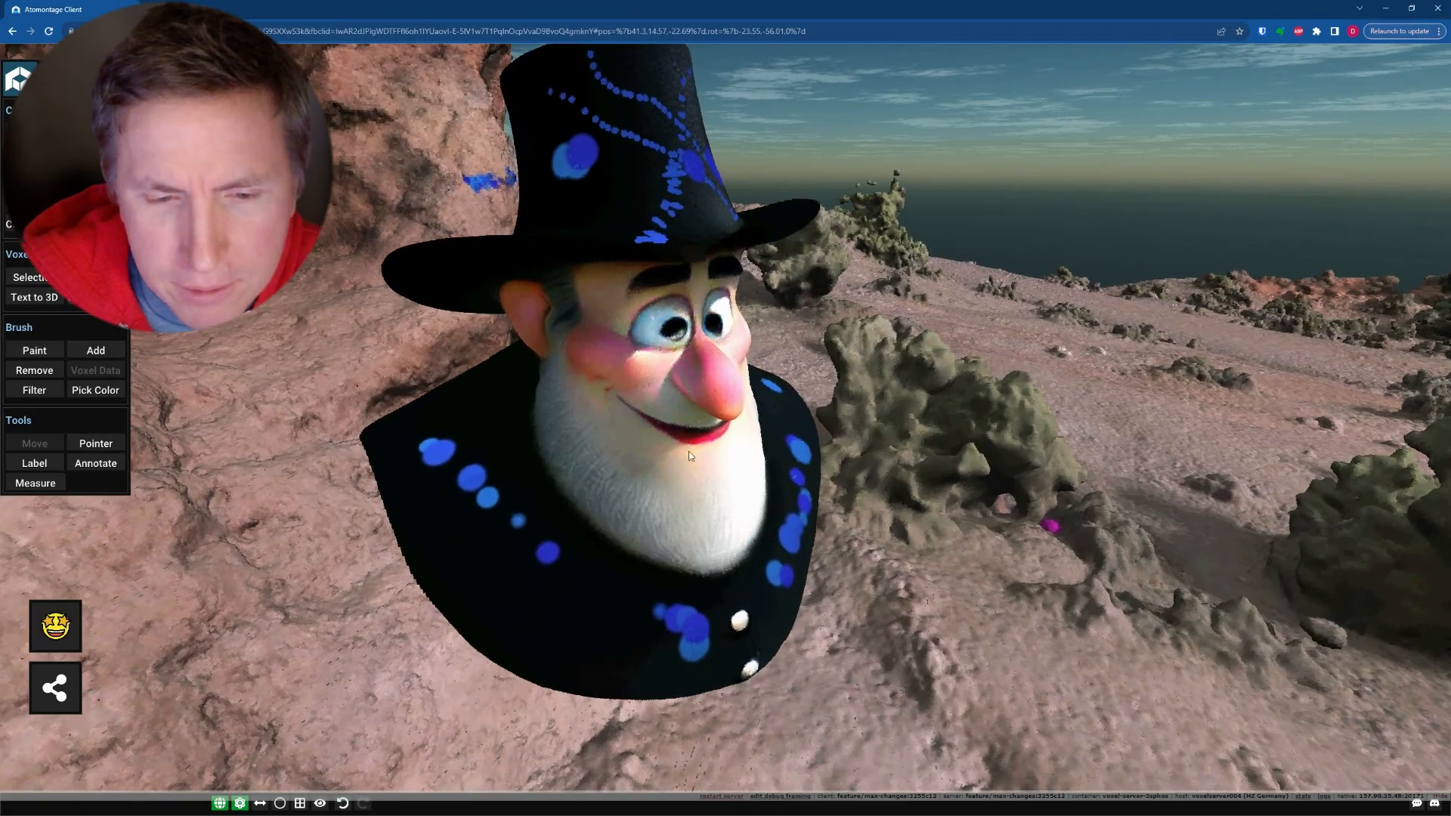
right_click_drag(689, 455, 847, 364)
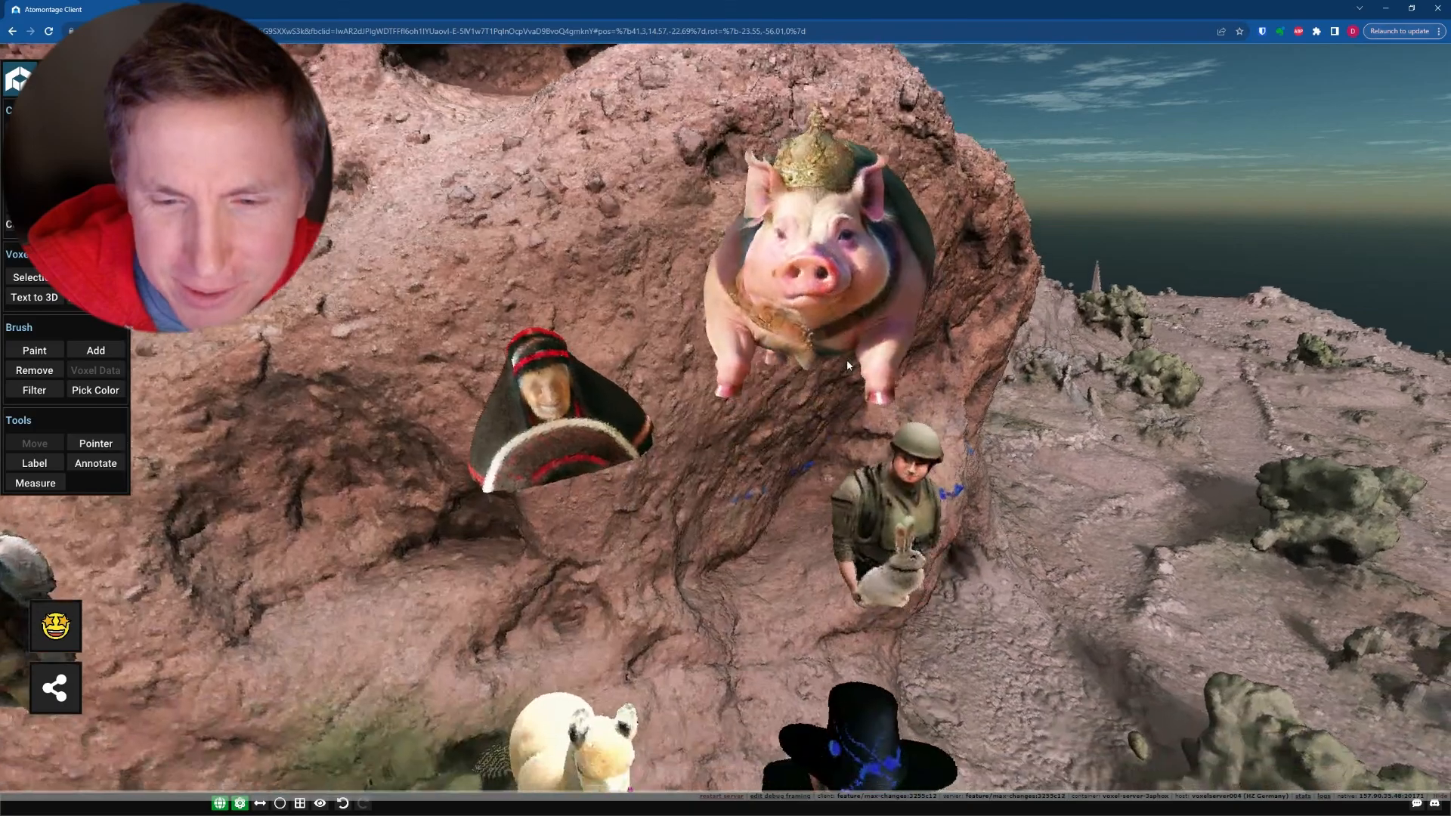
scroll(758, 358, "down", 10)
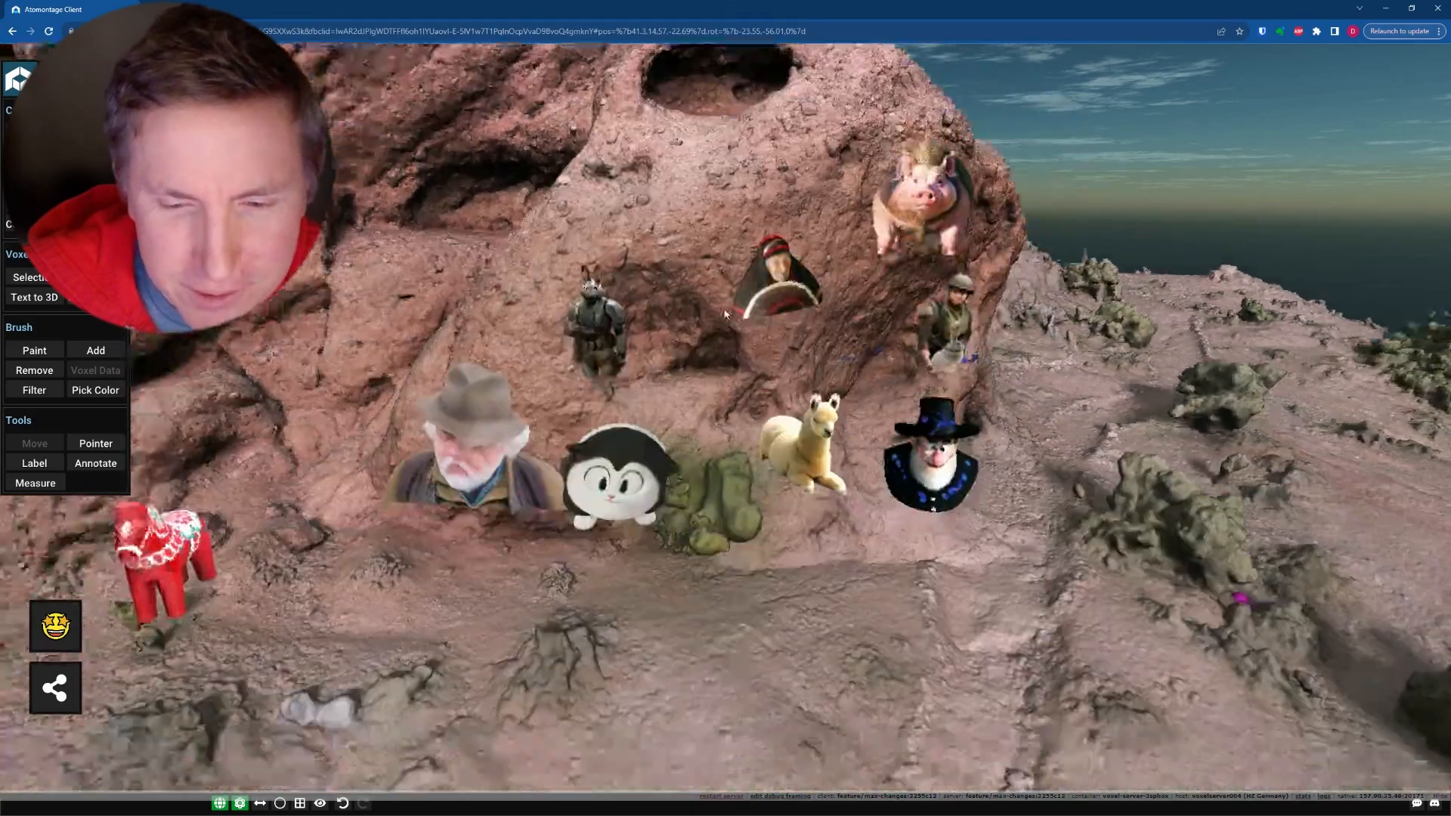
scroll(705, 361, "down", 10)
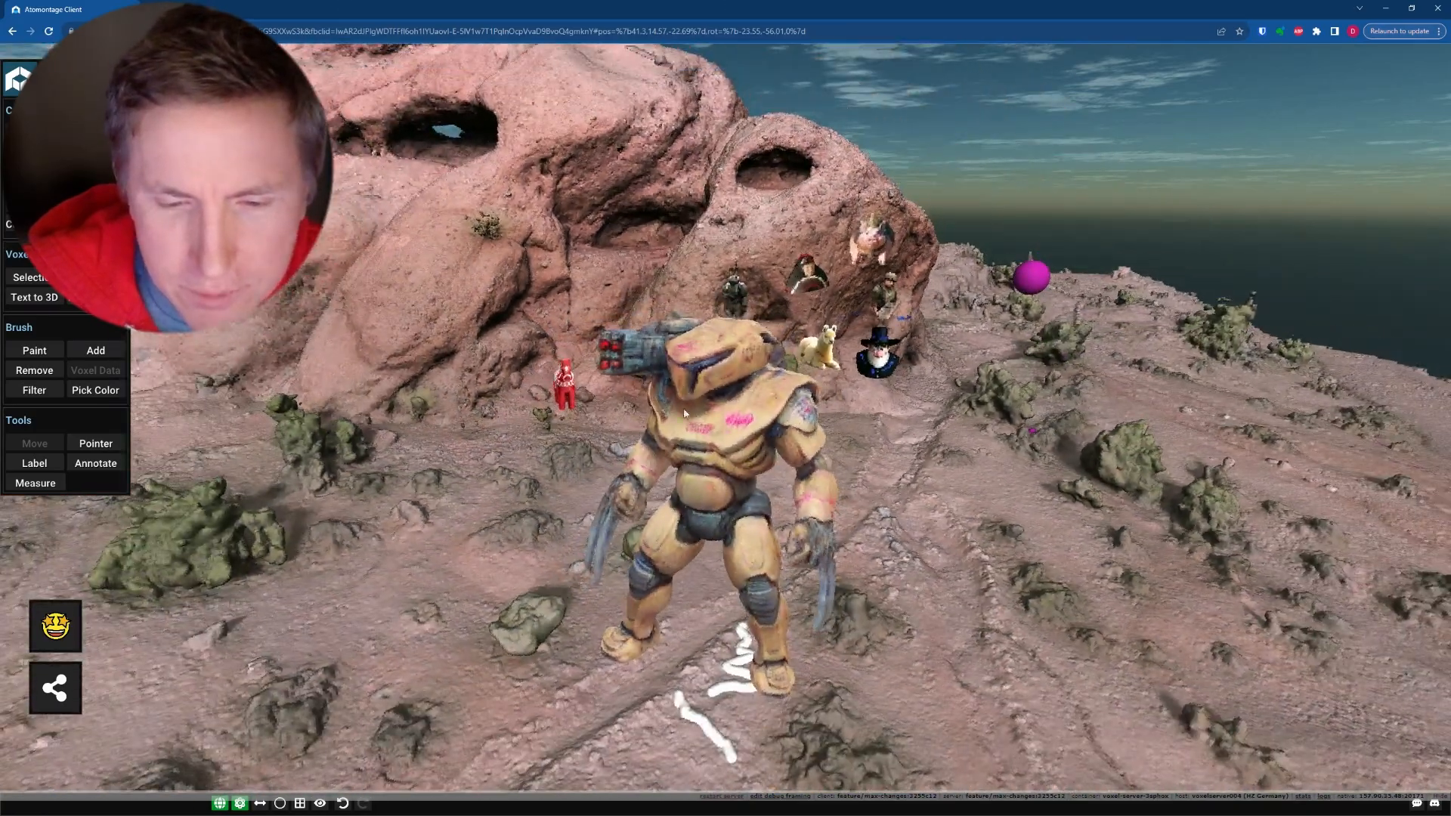
Select the yellow armored figure, rotate it back and forth around its vertical axis, and leave it facing the front
scroll(681, 421, "up", 6)
scroll(710, 402, "down", 3)
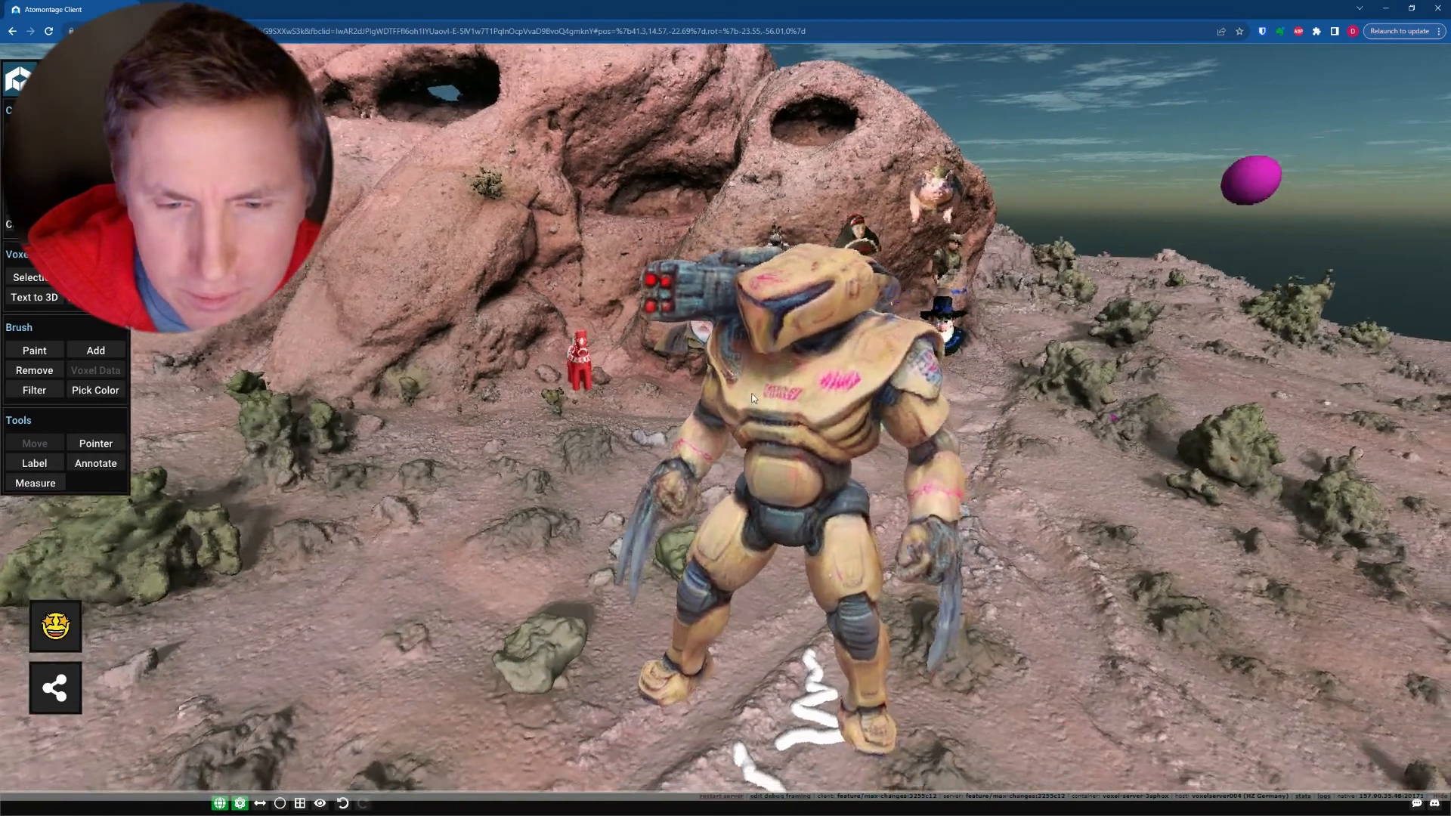
scroll(763, 399, "up", 2)
scroll(770, 397, "up", 3)
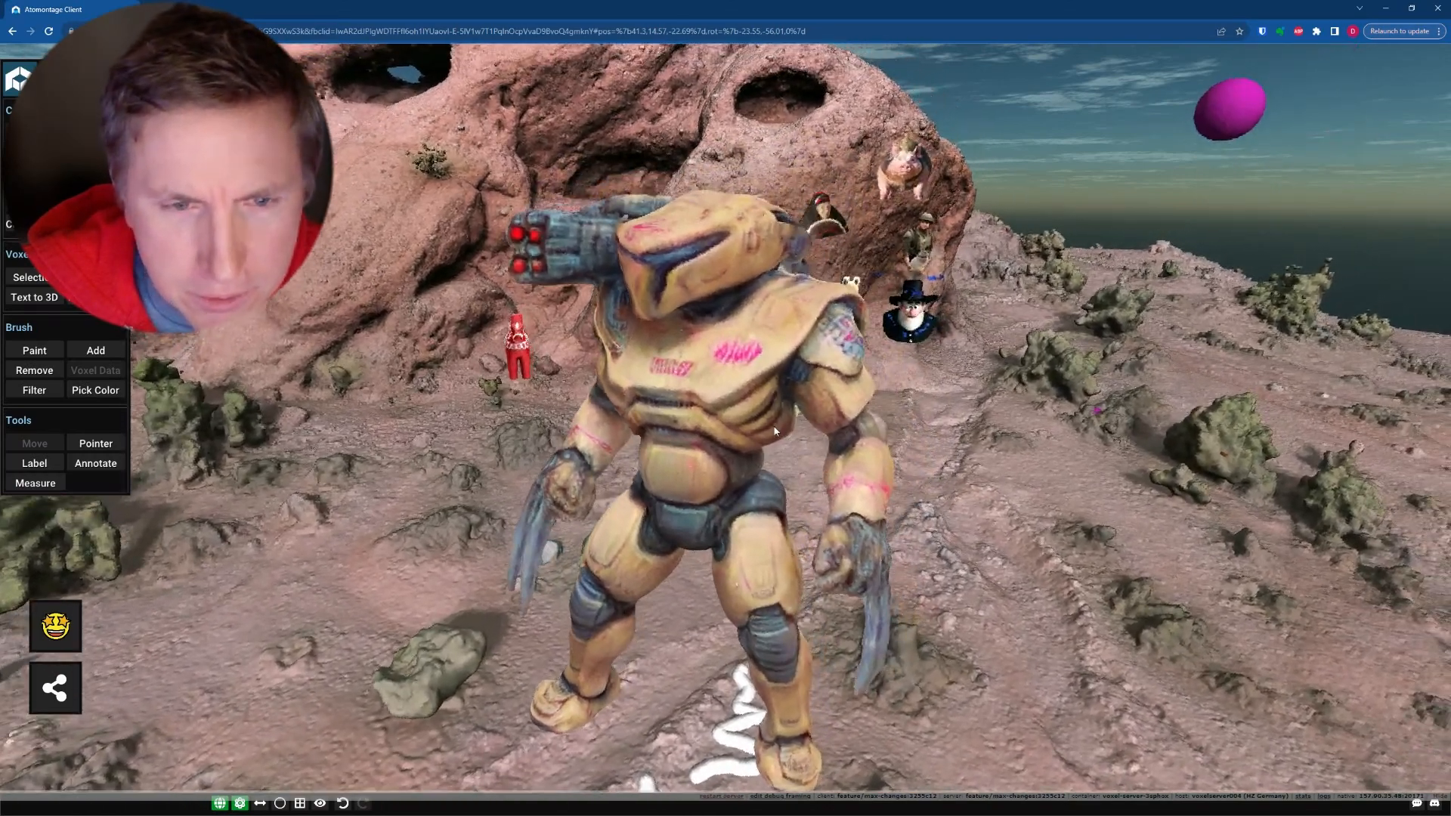
left_click(712, 355)
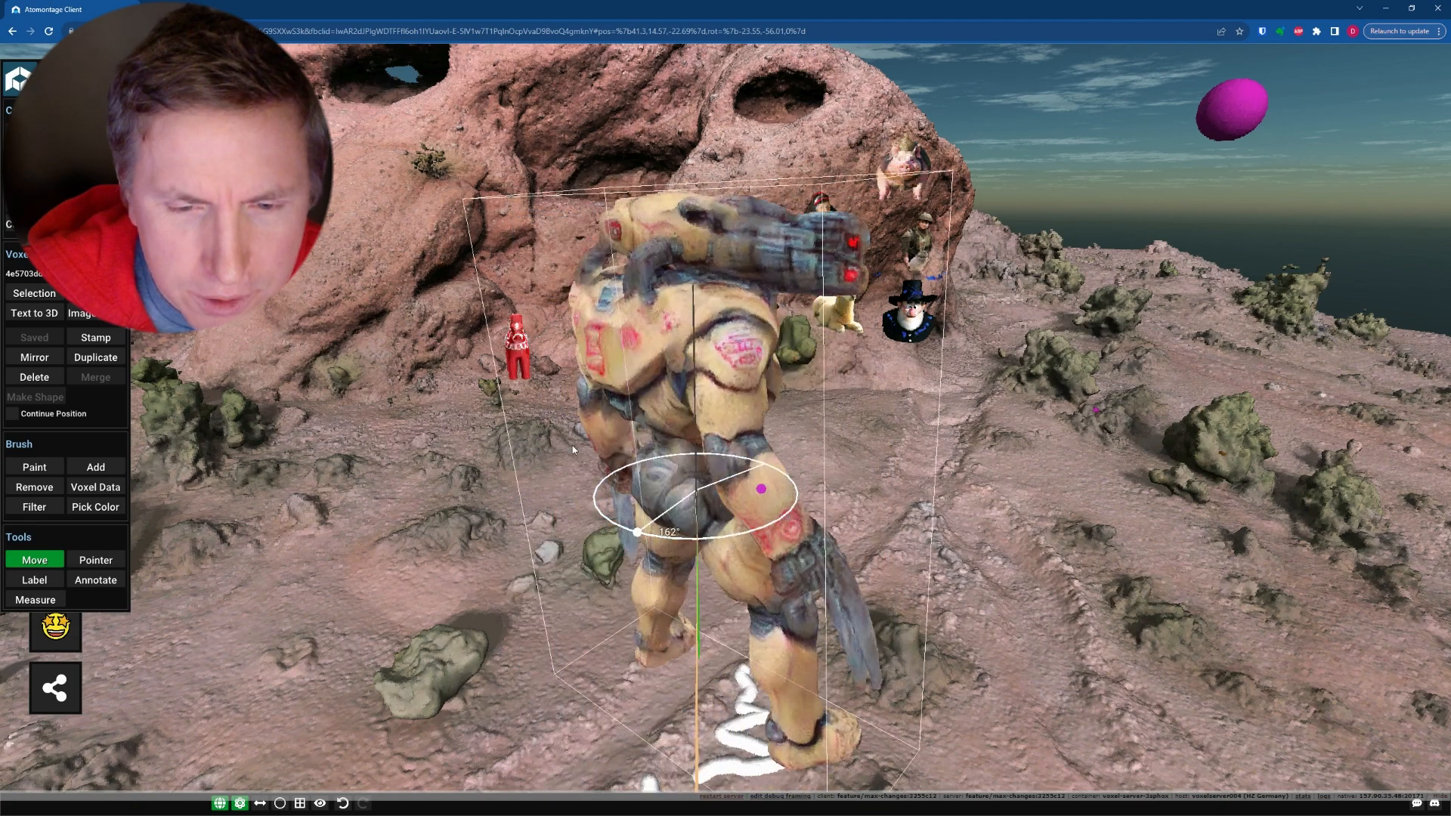
mouse_move(696, 404)
left_mouse_down()
mouse_move(714, 528)
mouse_move(677, 419)
left_mouse_up()
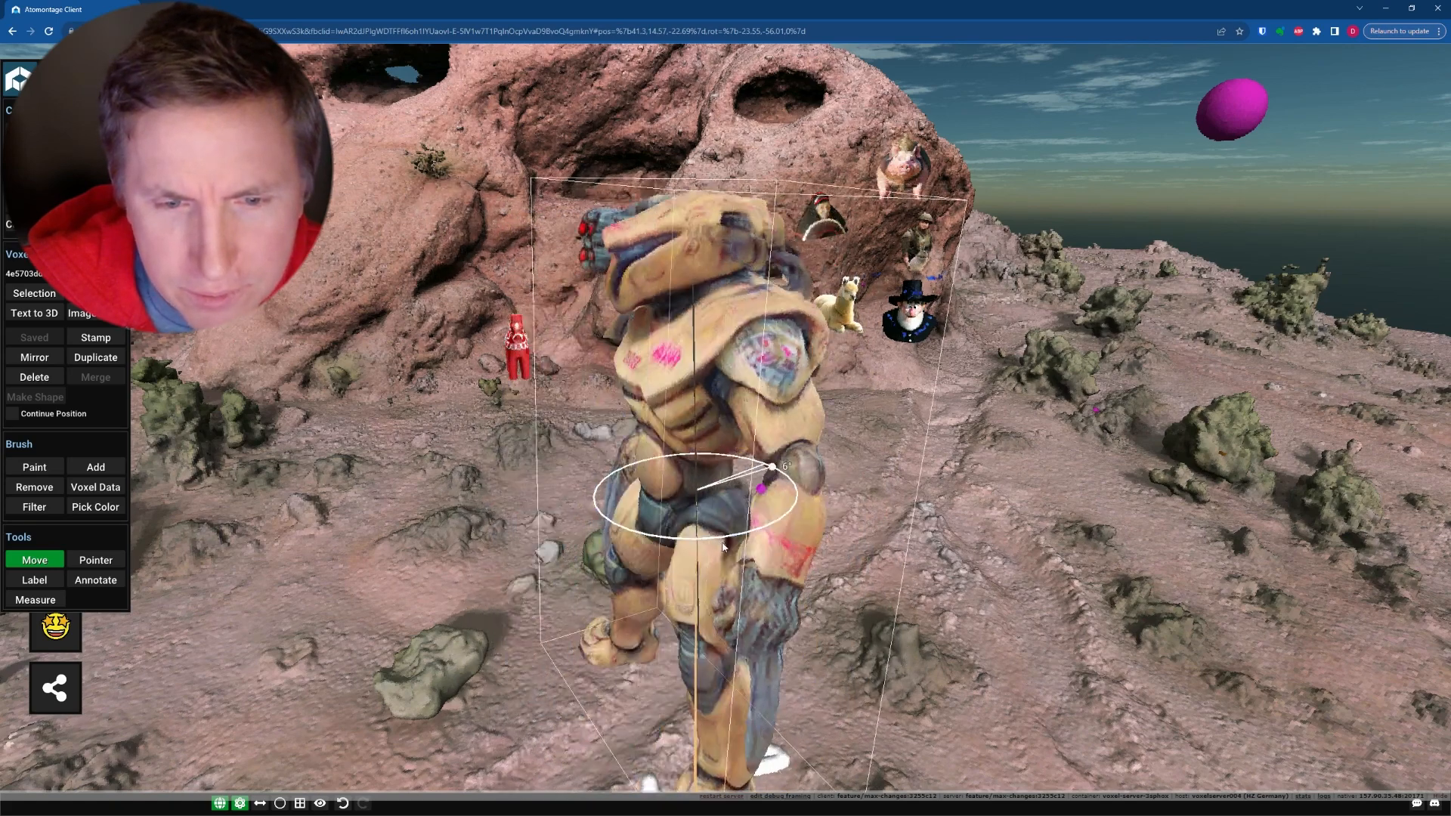
left_click_drag(722, 546, 744, 531)
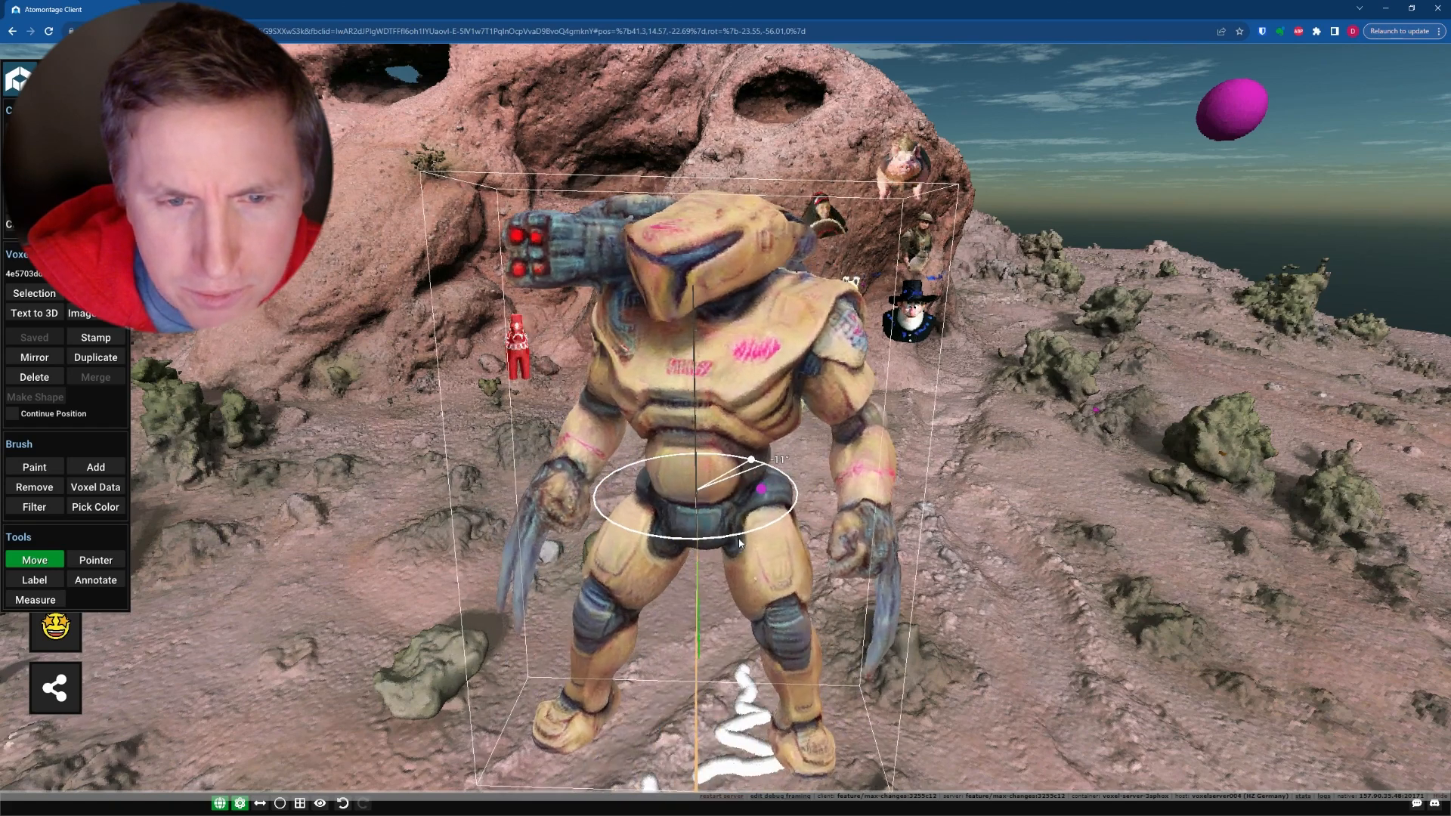
left_click_drag(769, 529, 769, 451)
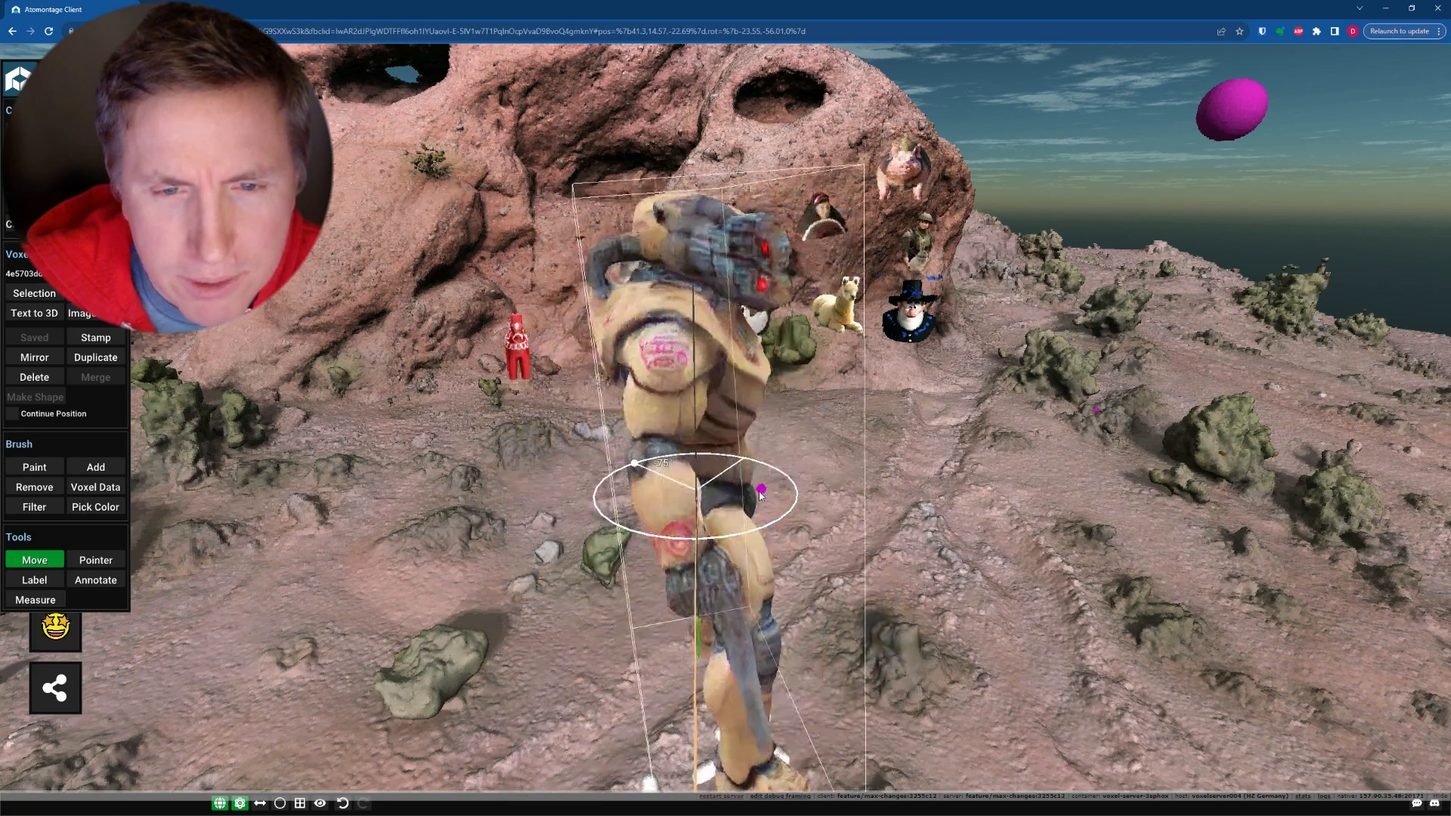
left_click_drag(733, 531, 716, 527)
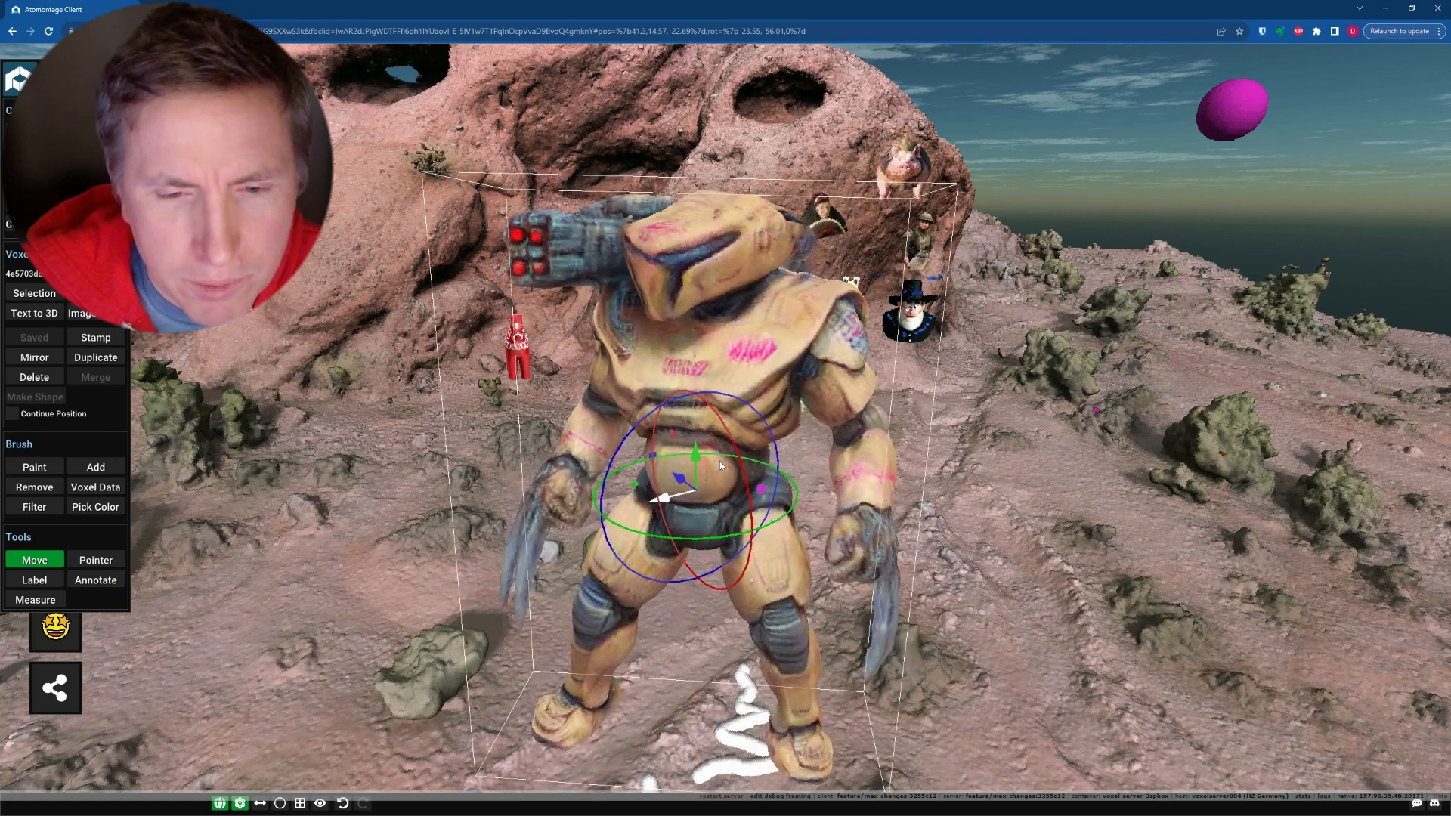
Move the yellow armored figure back toward the cliff and place it on the ground clear of the white squiggle
left_click_drag(741, 500, 706, 504)
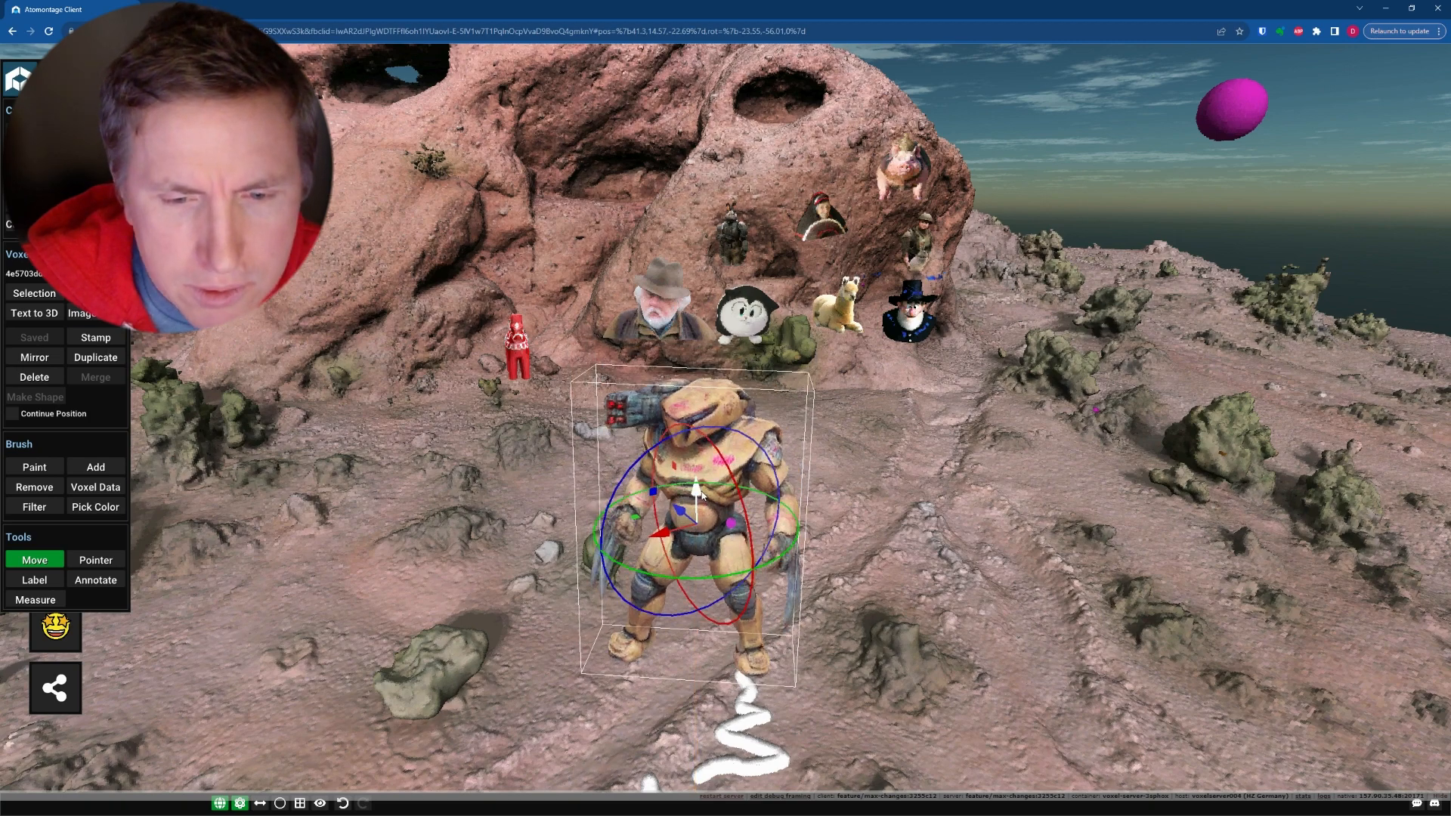
left_click_drag(702, 586, 704, 616)
middle_click_drag(704, 616, 742, 412)
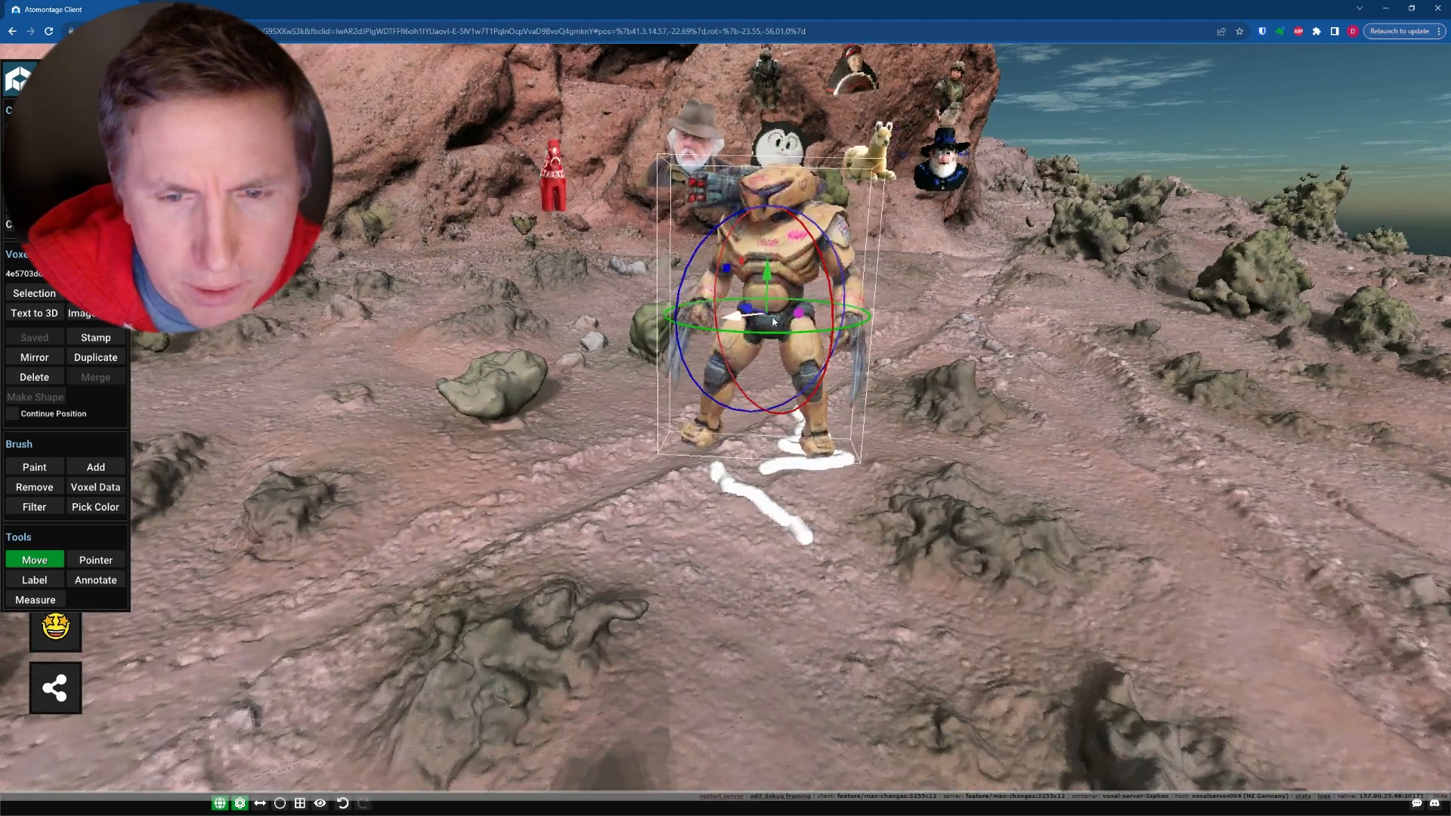
middle_click_drag(759, 315, 730, 436)
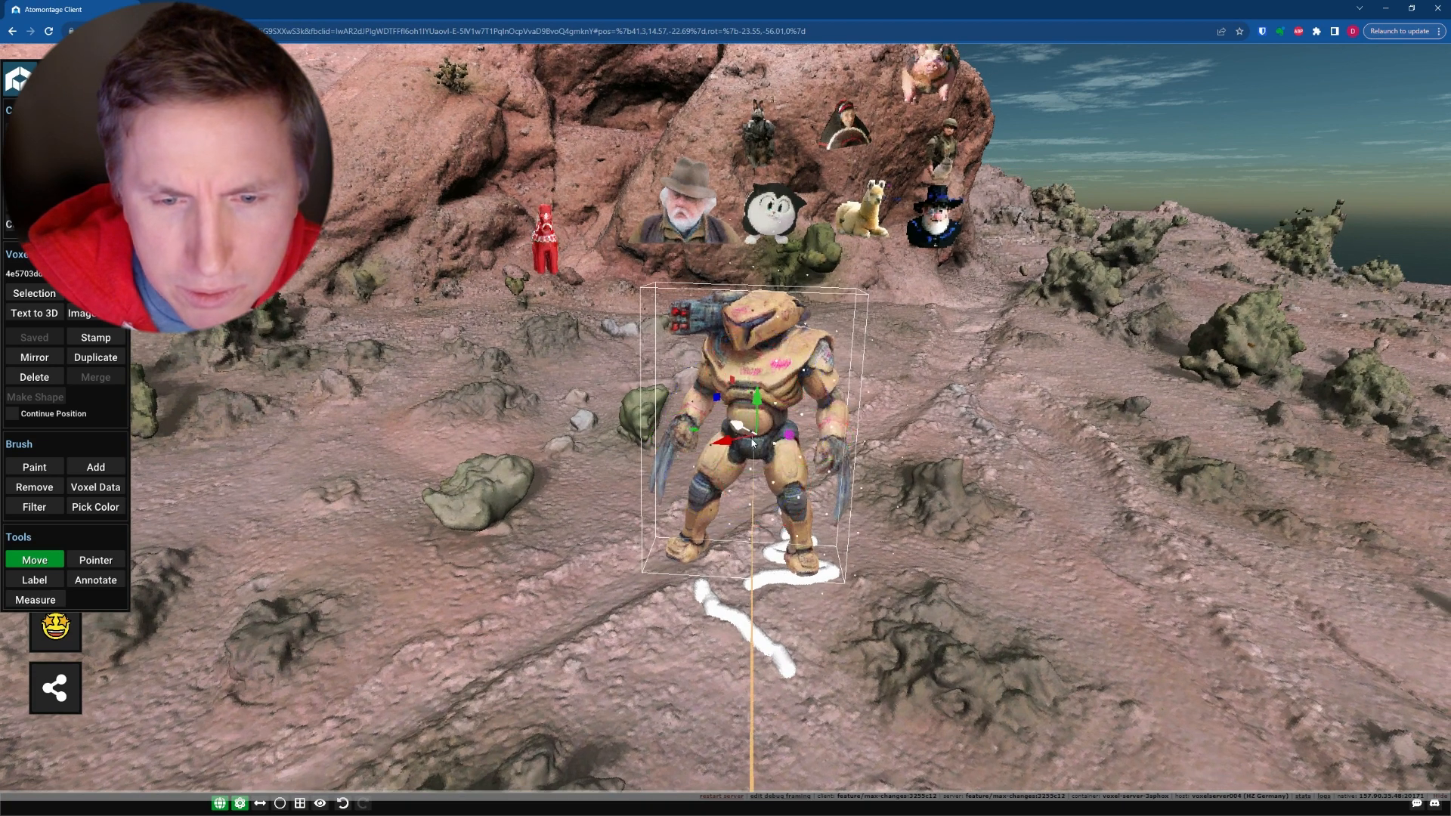
left_click_drag(953, 599, 648, 427)
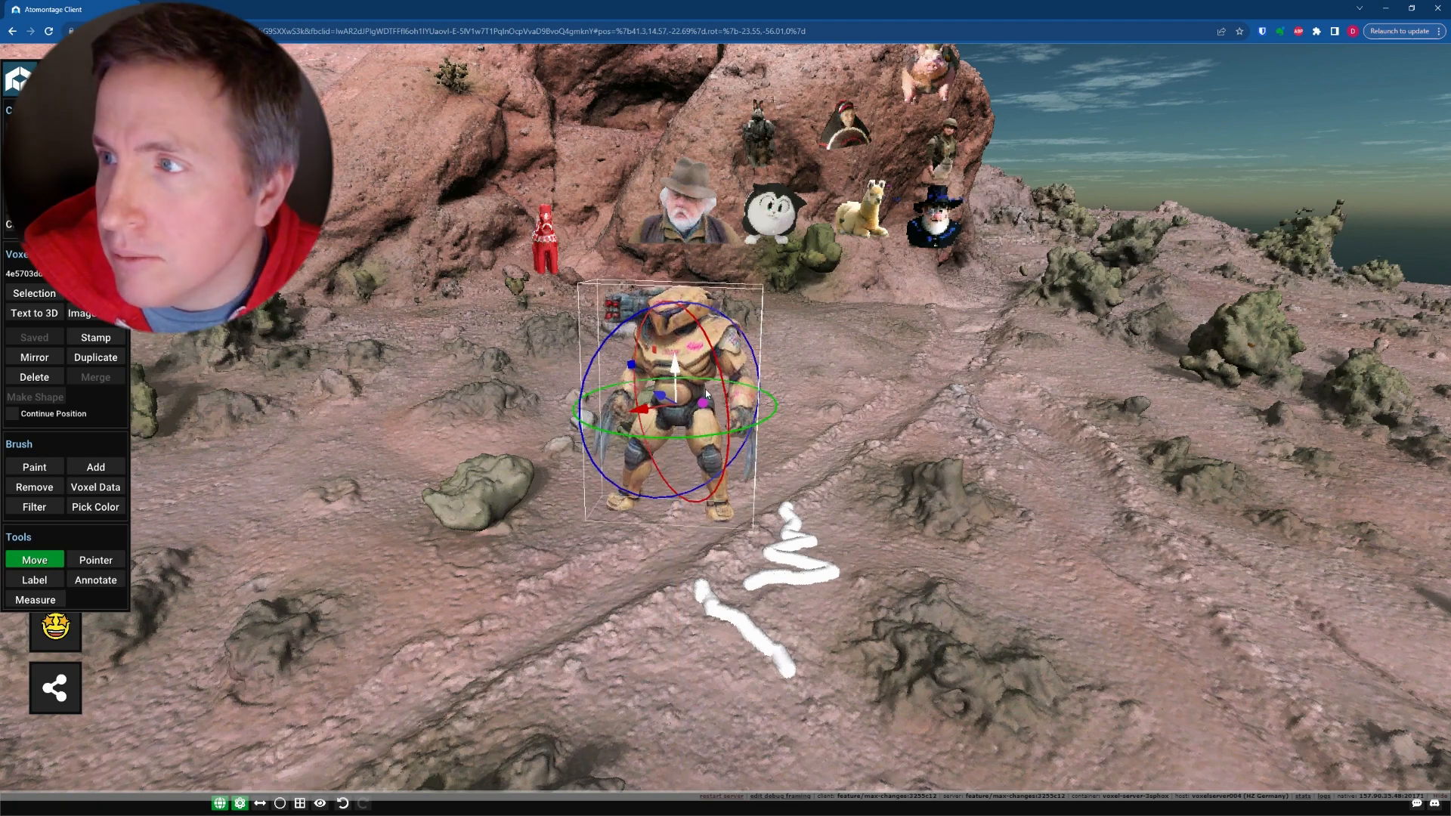
Leave a copy of the yellow armored figure in place and move the selected figure away to the far side of the dirt track
scroll(744, 392, "up", 5)
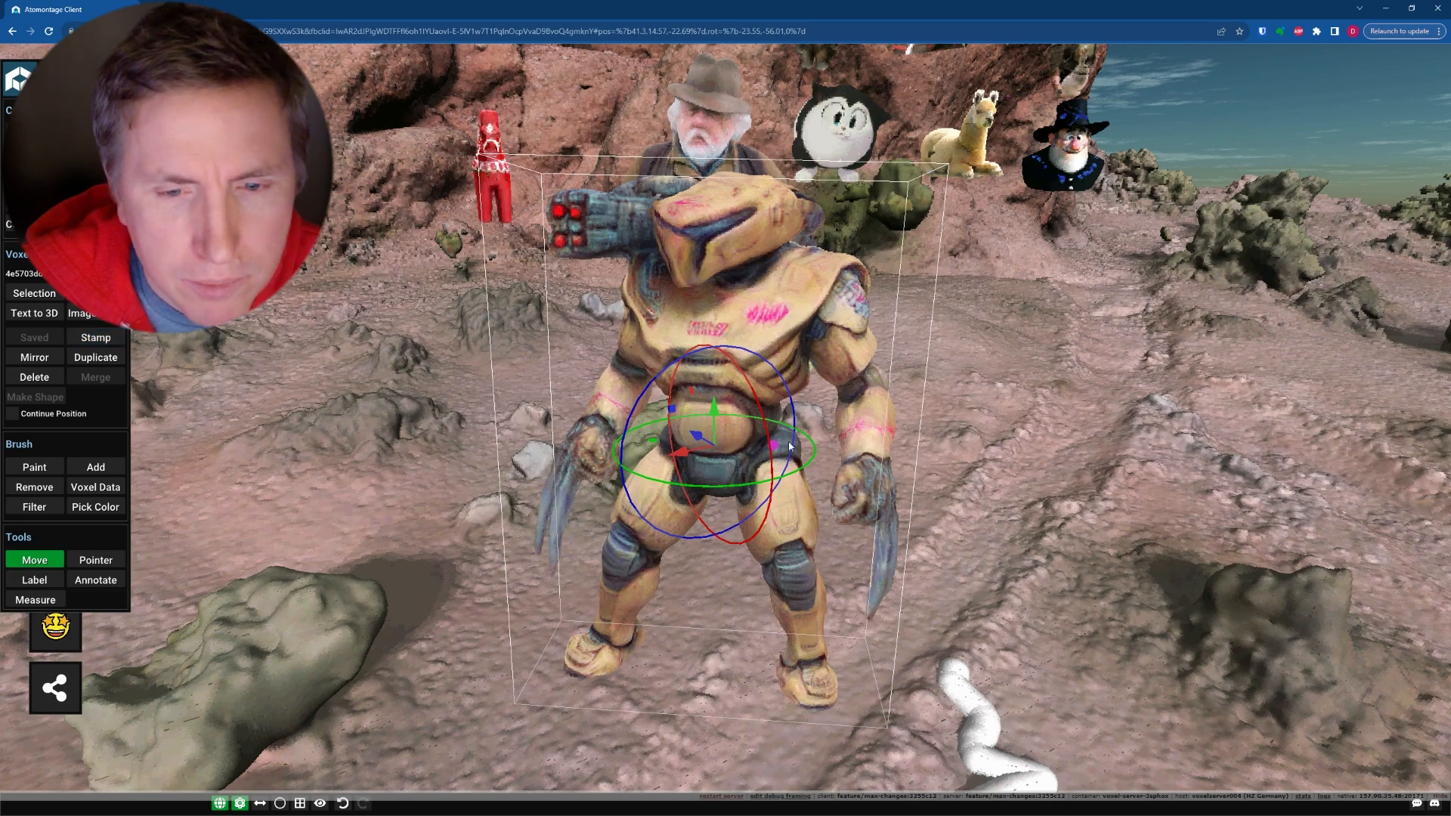
left_click_drag(658, 442, 1250, 355)
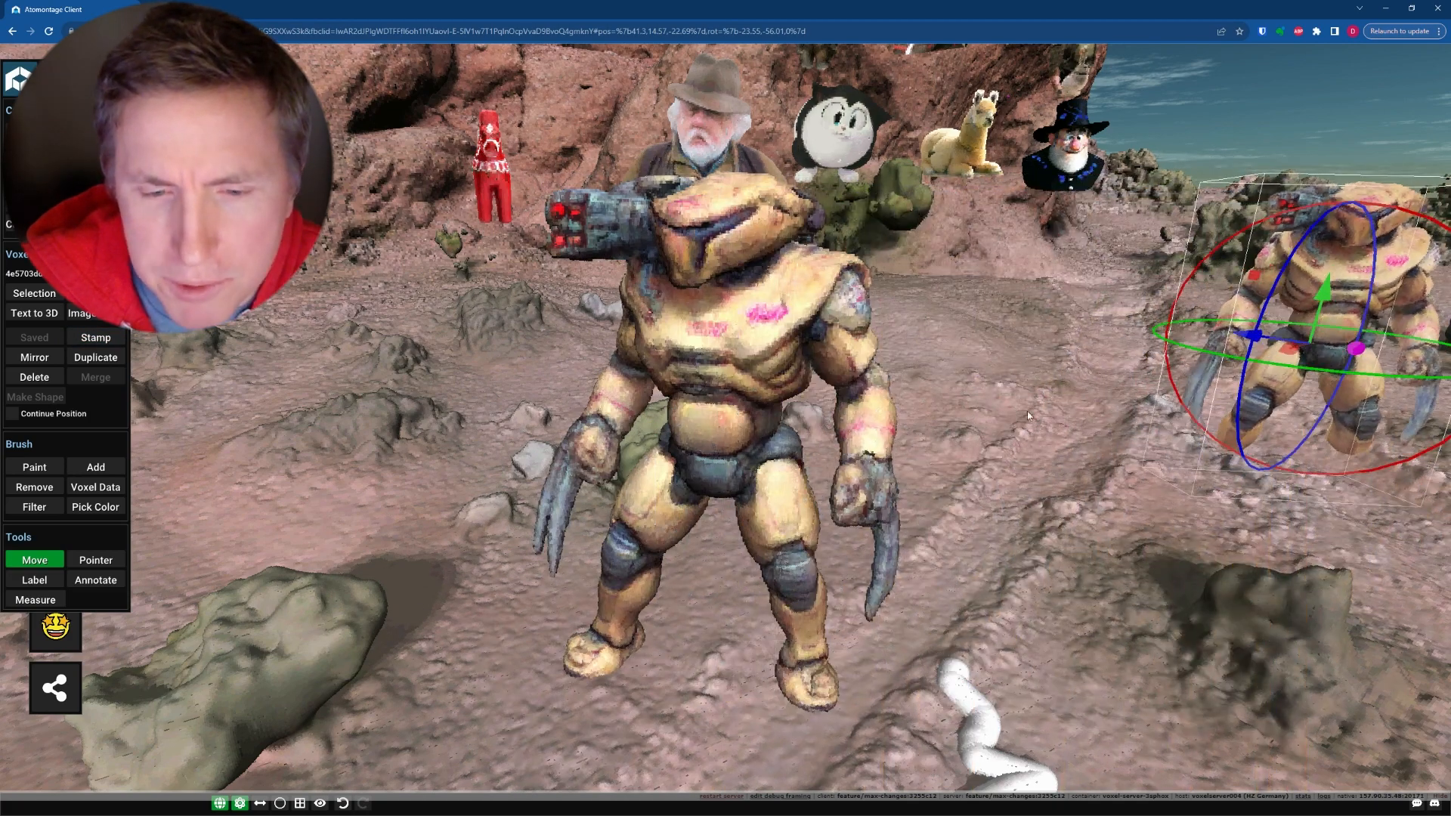
scroll(1040, 410, "down", 3)
scroll(931, 447, "up", 4)
scroll(891, 432, "down", 3)
scroll(995, 433, "up", 4)
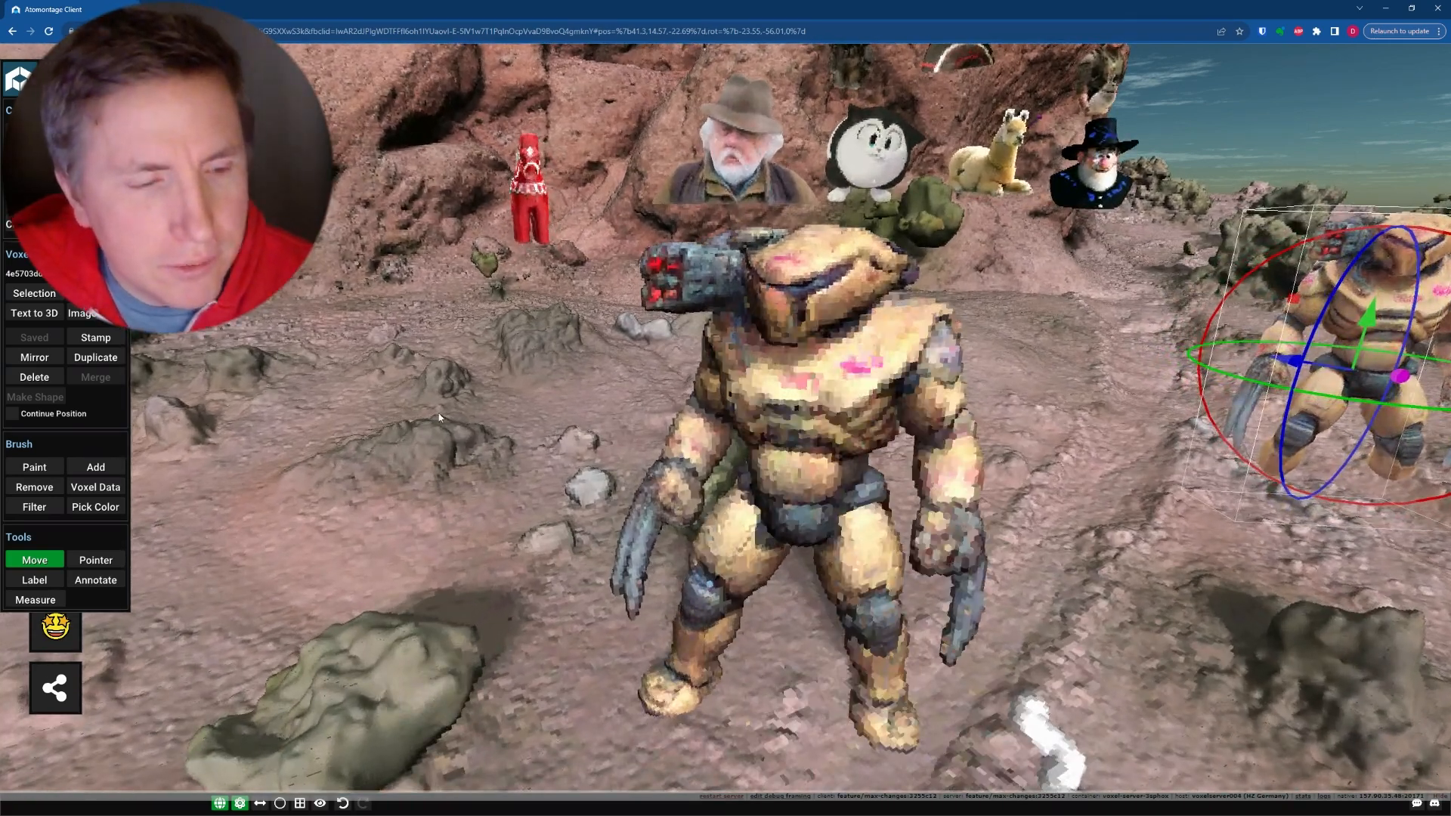
key("d")
right_click_drag(778, 422, 839, 450)
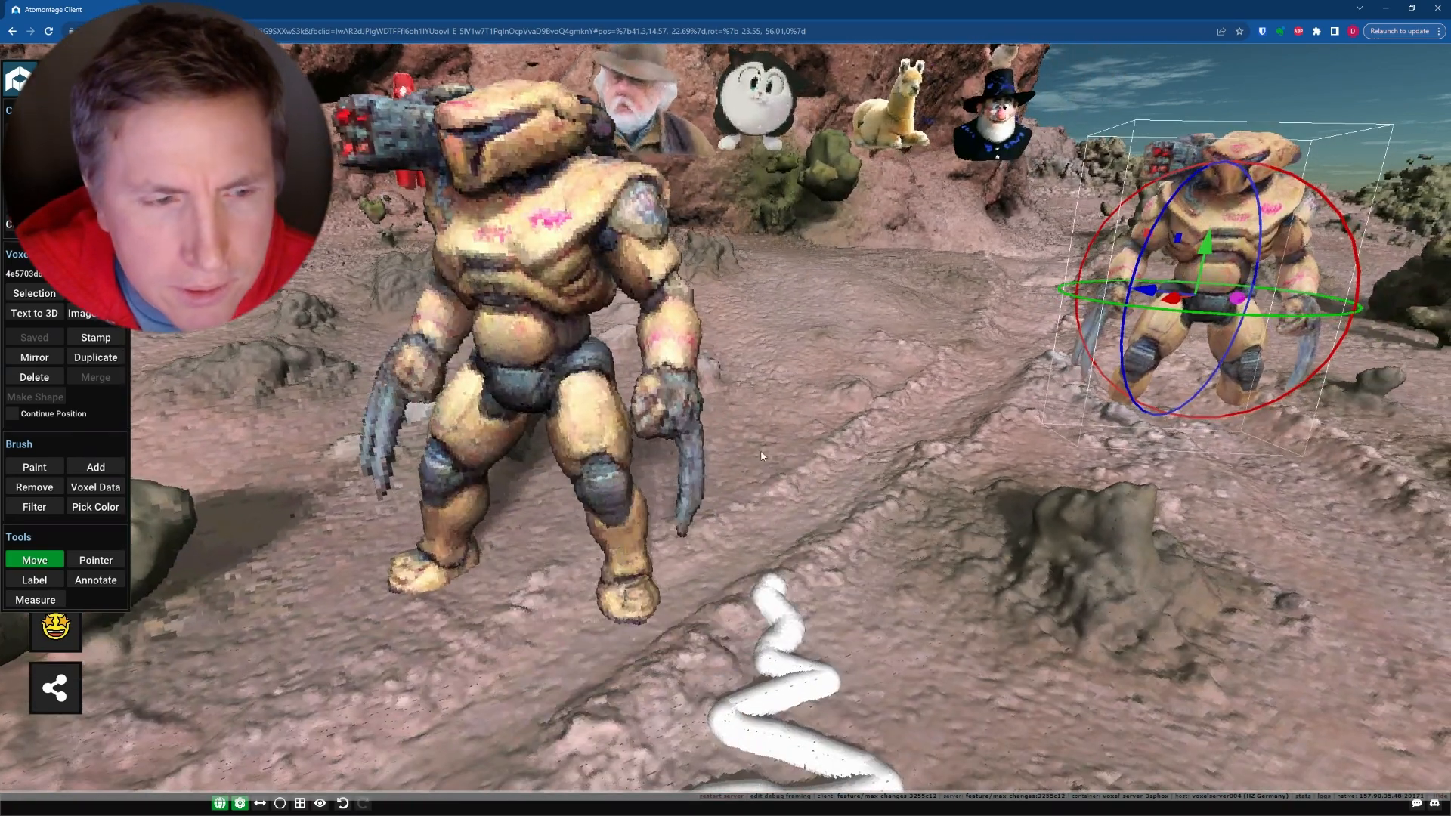
mouse_move(561, 459)
middle_mouse_down()
mouse_move(387, 470)
mouse_move(387, 503)
mouse_move(954, 490)
mouse_move(948, 535)
mouse_move(640, 470)
mouse_move(858, 430)
mouse_move(892, 499)
mouse_move(1014, 527)
mouse_move(860, 529)
mouse_move(748, 750)
mouse_move(786, 507)
mouse_move(774, 438)
middle_mouse_up()
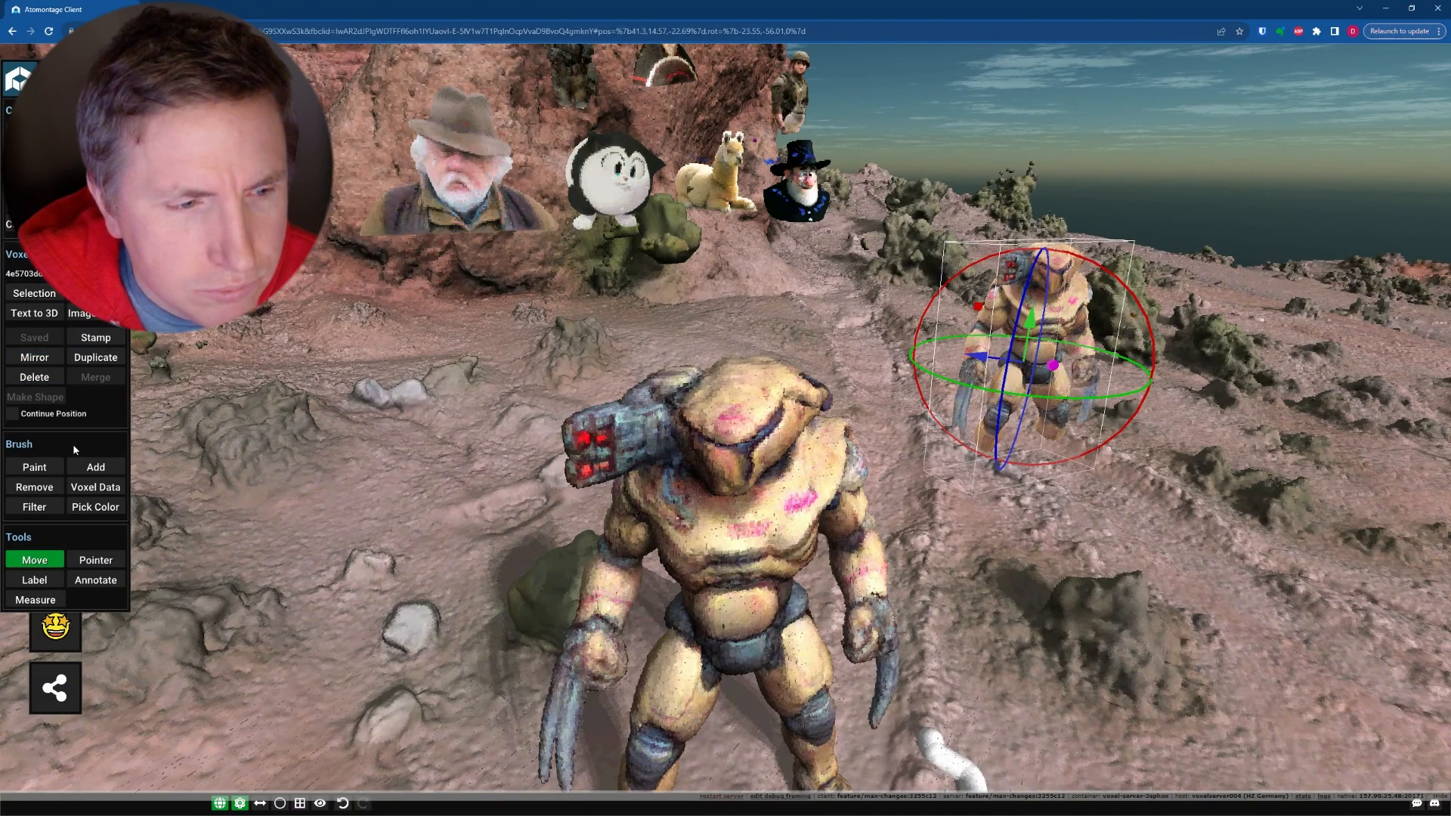
Carve away the front armored figure's head and shoulder cannon with the Remove brush, using the Default texture and a 90.08 cm size
left_click(64, 488)
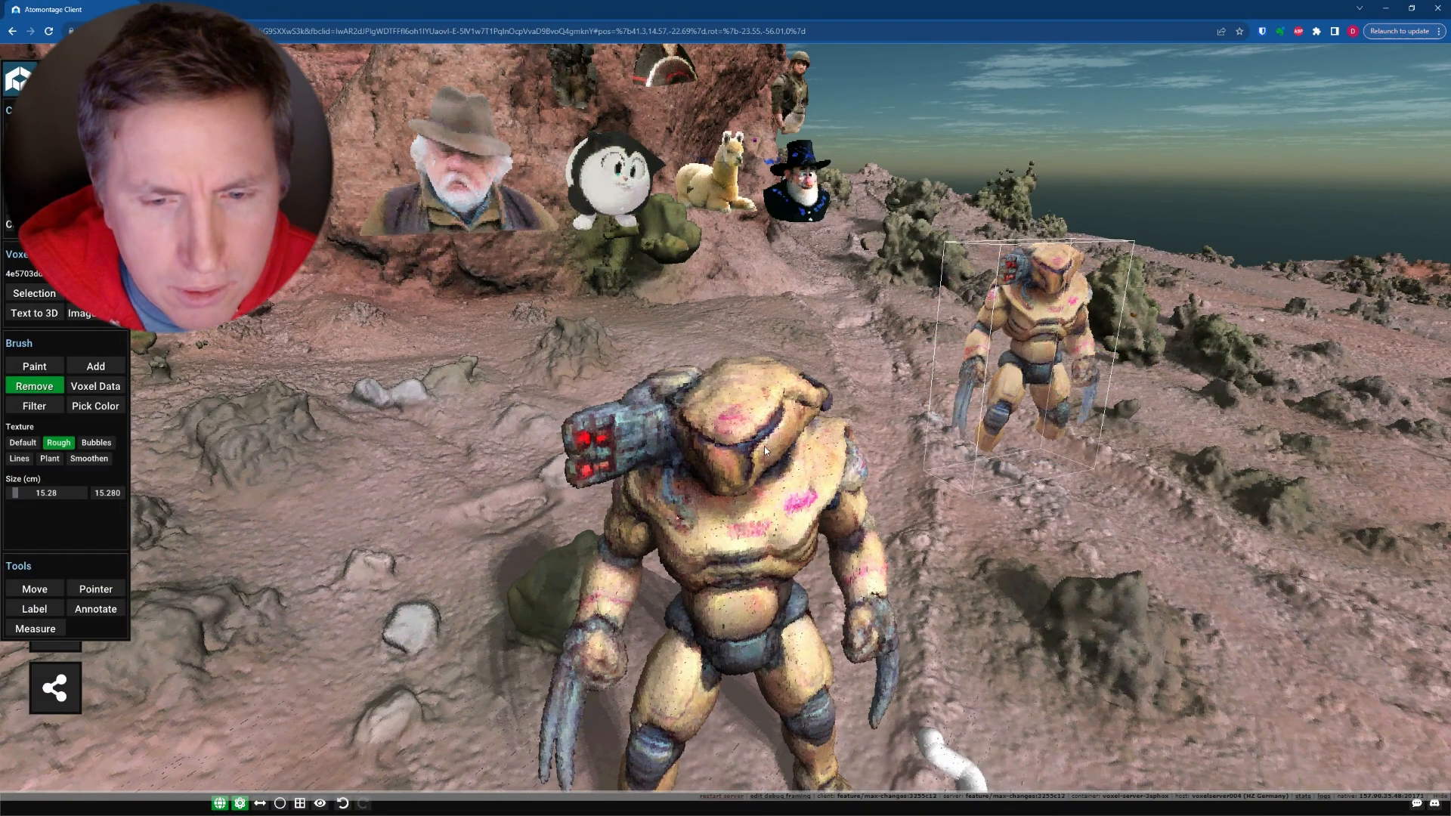
left_click_drag(729, 444, 763, 408)
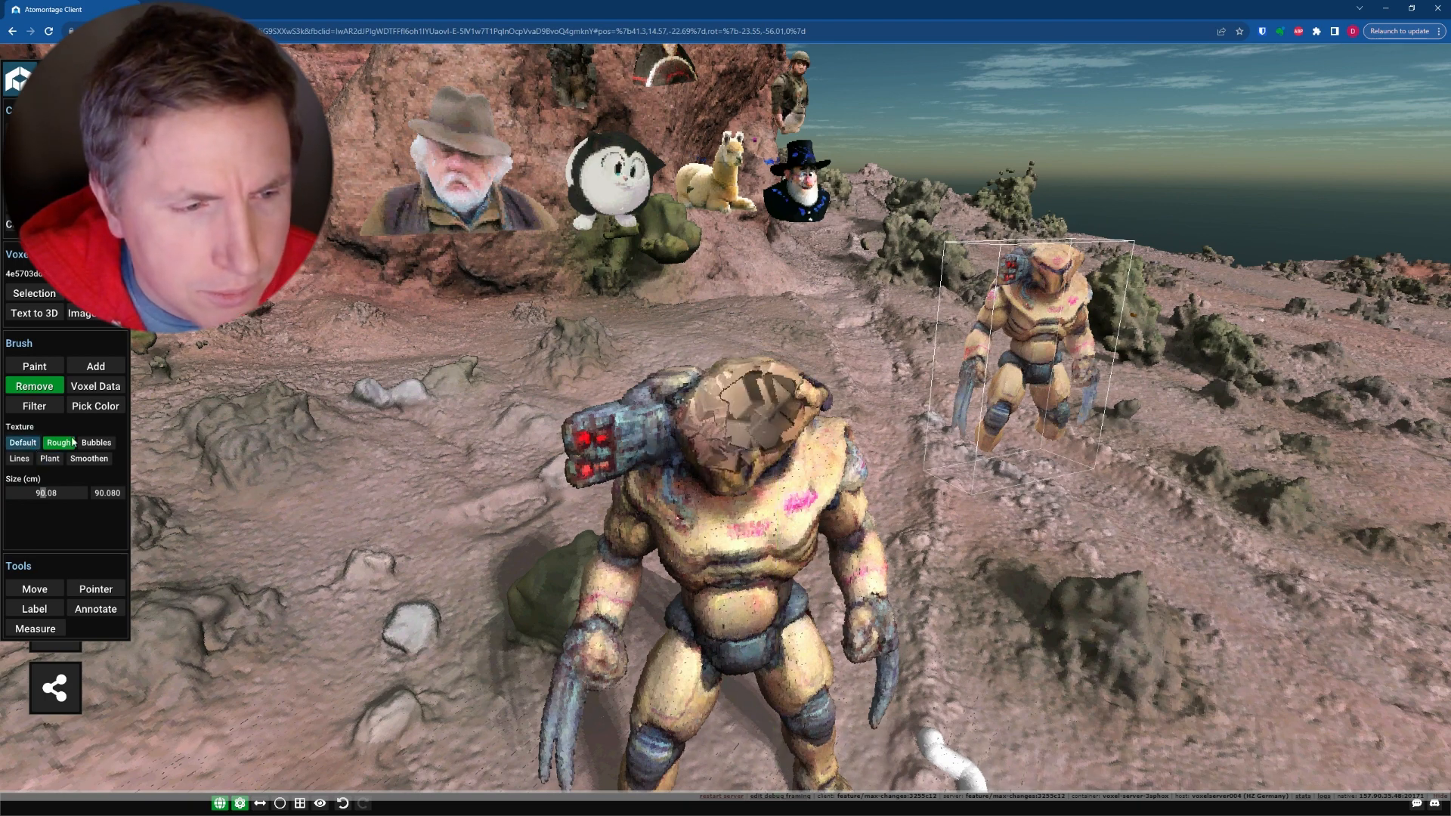
left_click_drag(755, 405, 770, 387)
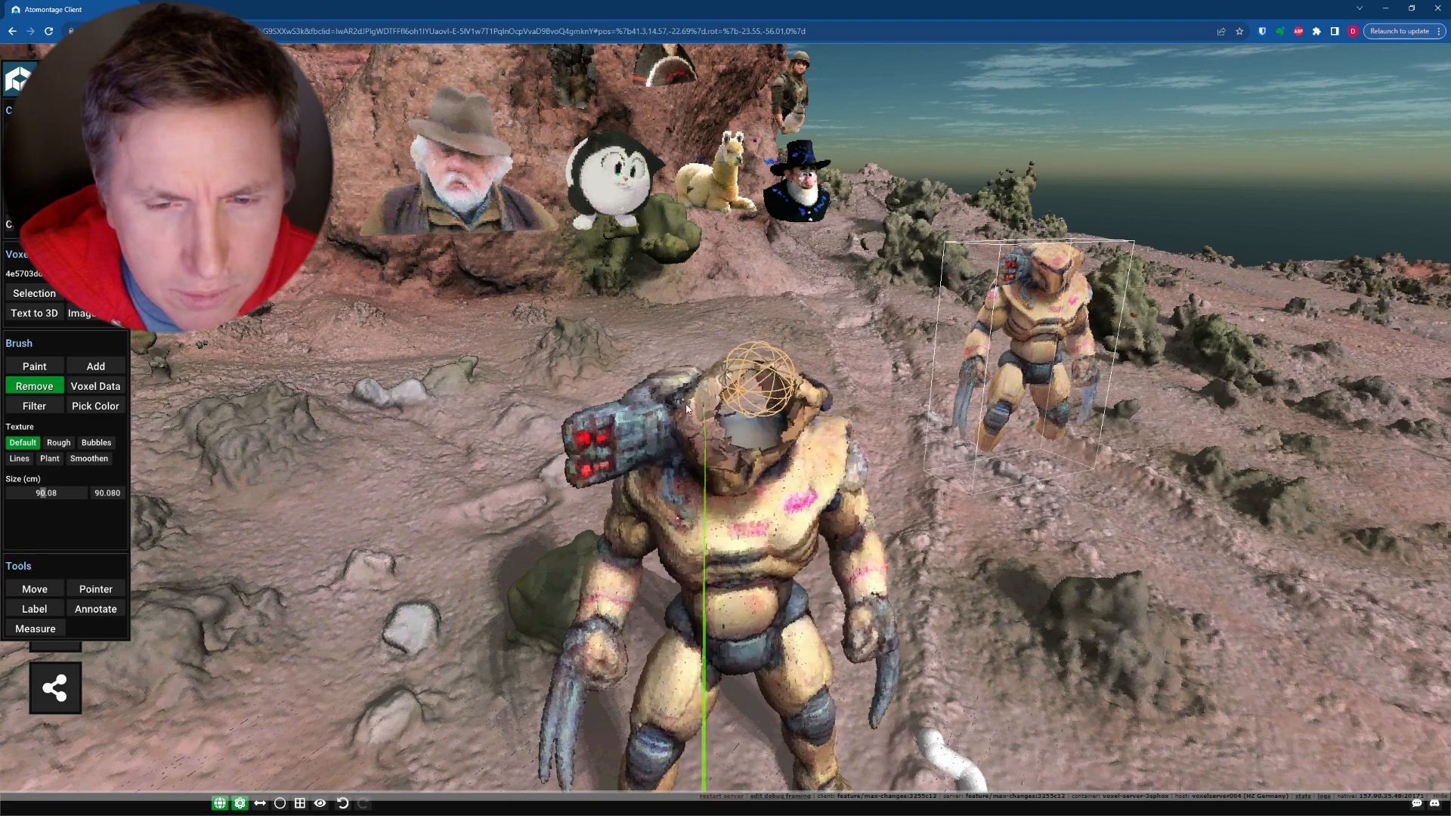
mouse_move(594, 450)
left_mouse_down()
mouse_move(583, 453)
mouse_move(716, 389)
left_mouse_up()
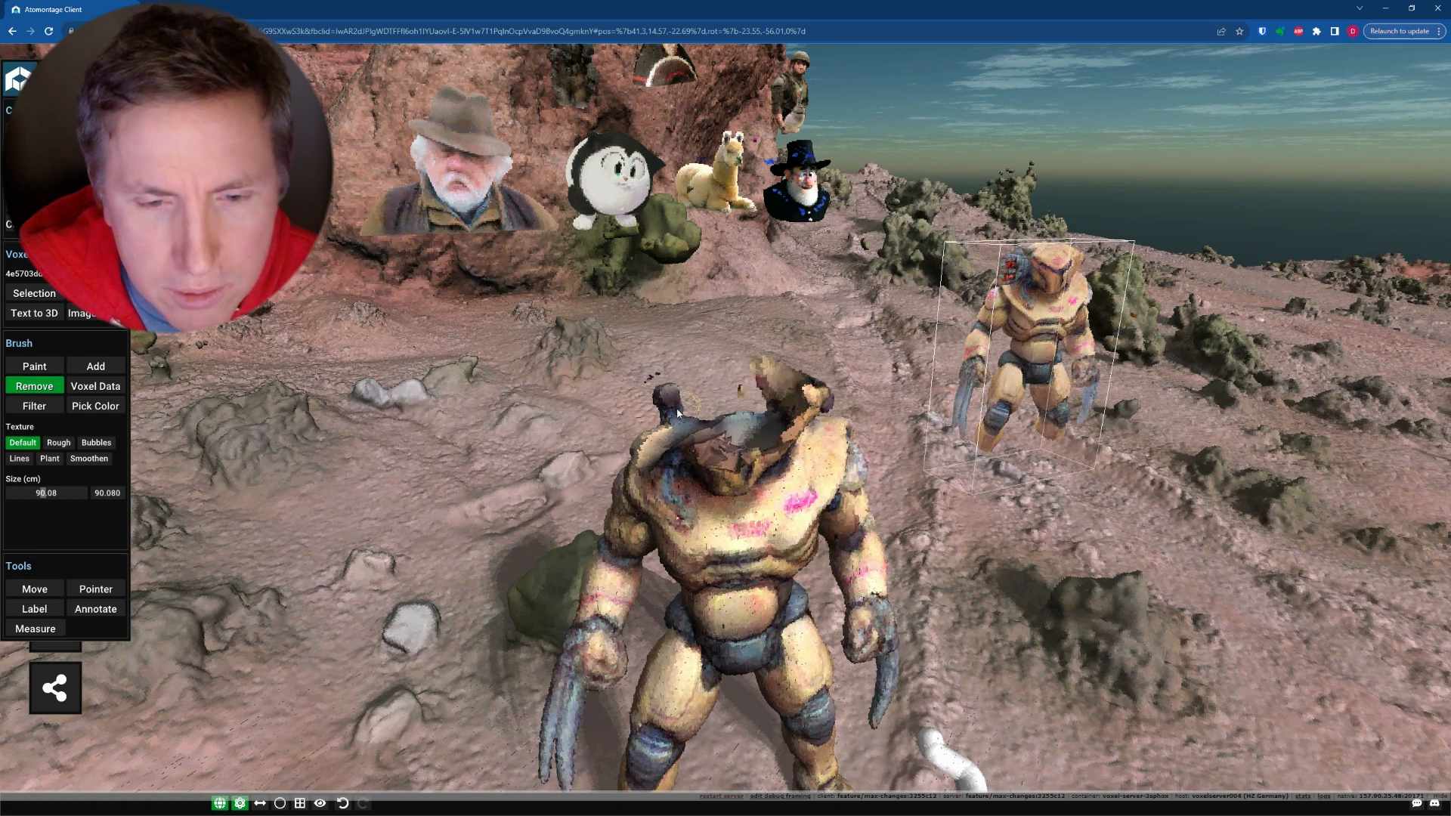
mouse_move(689, 408)
left_mouse_down()
mouse_move(784, 389)
mouse_move(788, 432)
mouse_move(801, 420)
left_mouse_up()
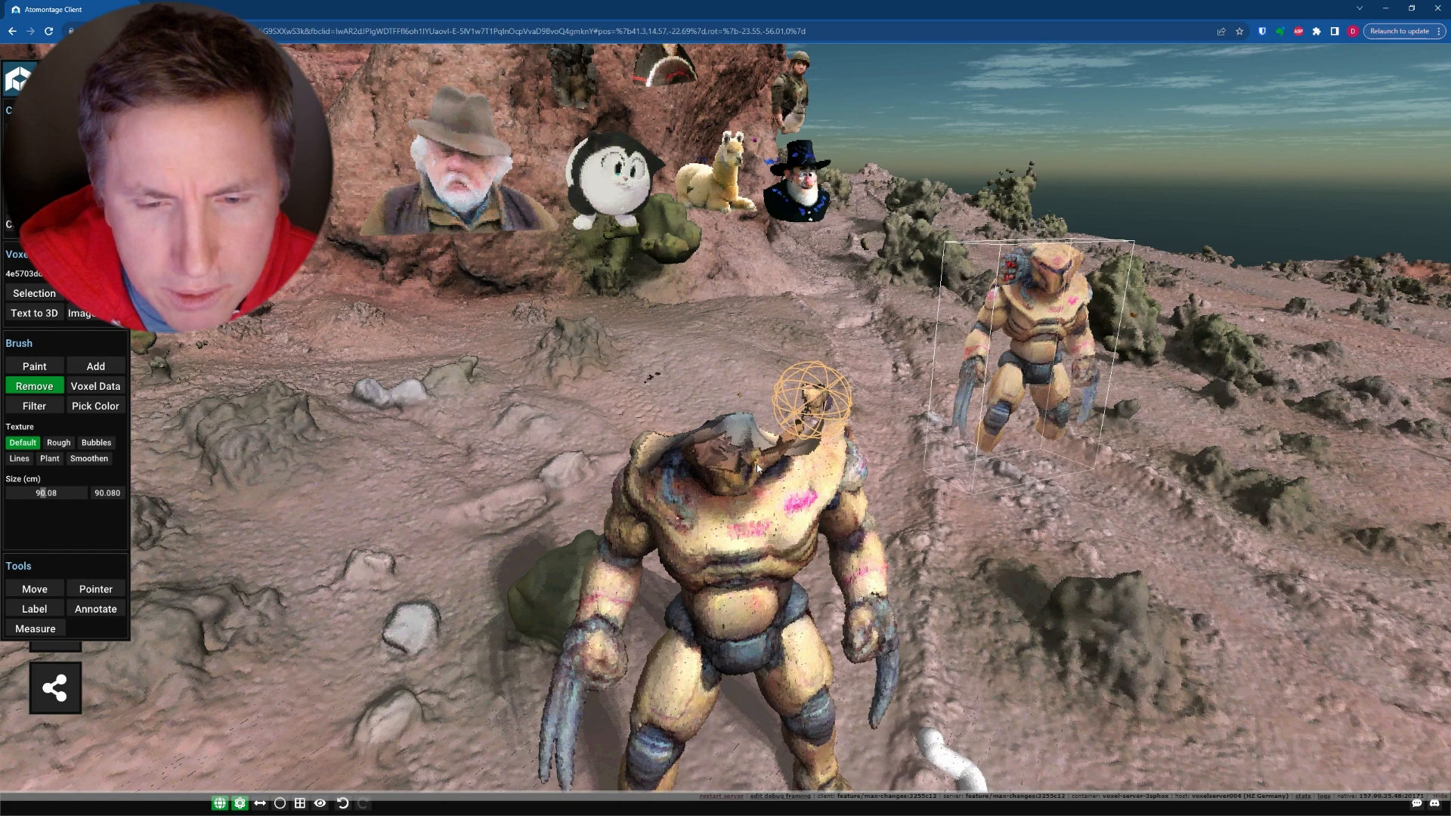
left_click_drag(752, 467, 745, 452)
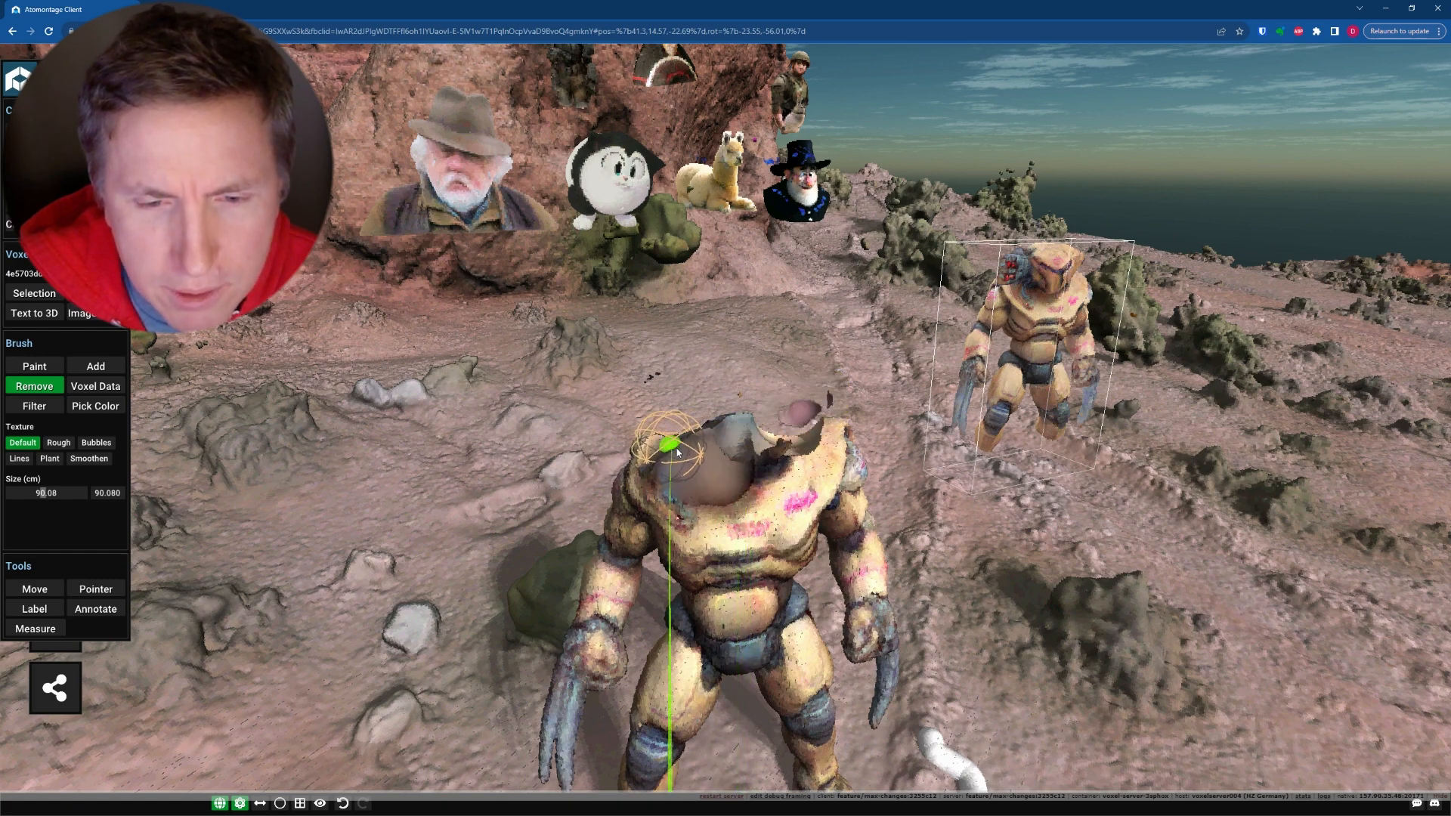
left_click_drag(735, 443, 756, 481)
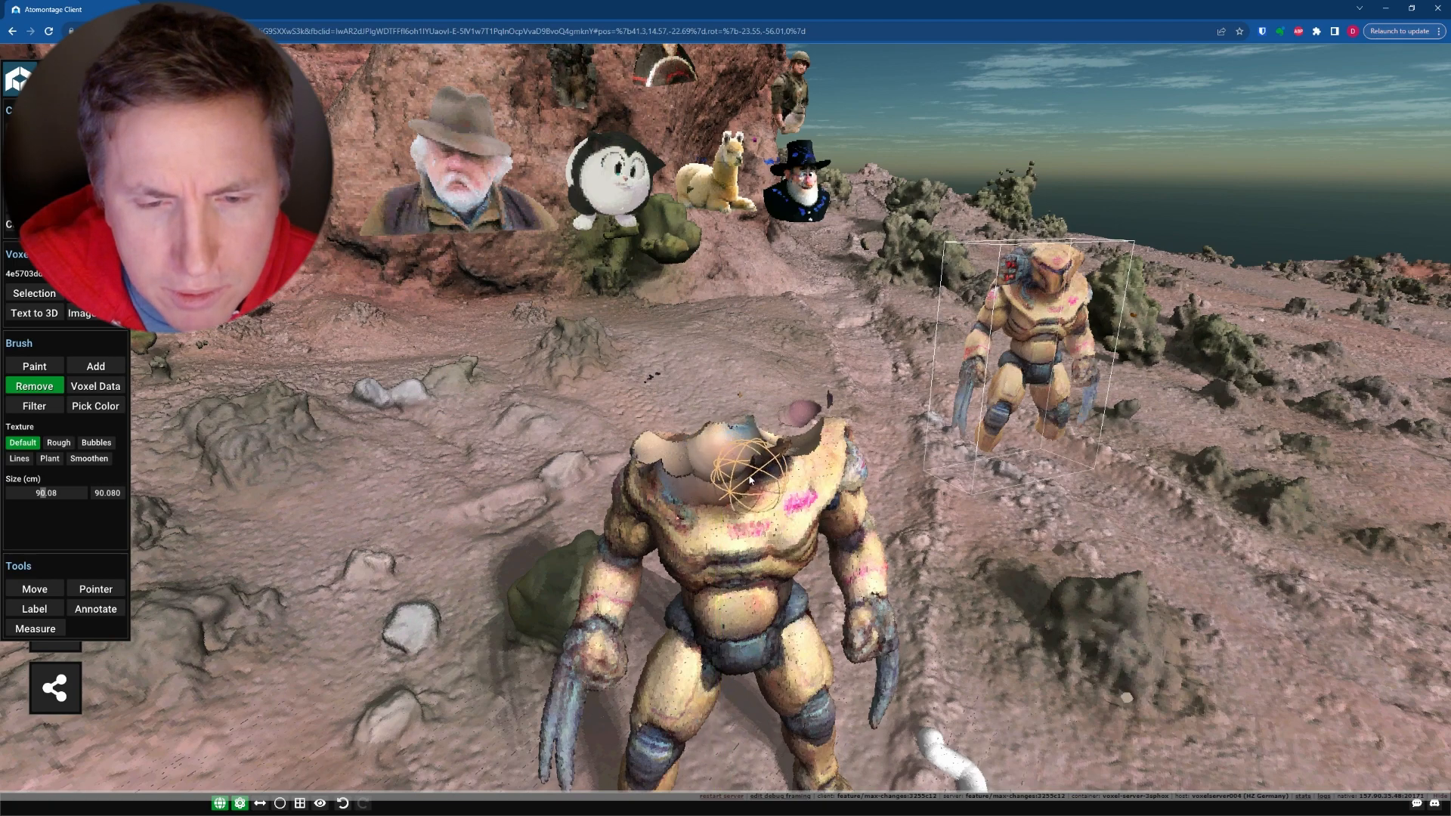
Duplicate the bearded man in the black hat and bring the copy forward onto the open ground
middle_click_drag(671, 398, 781, 519)
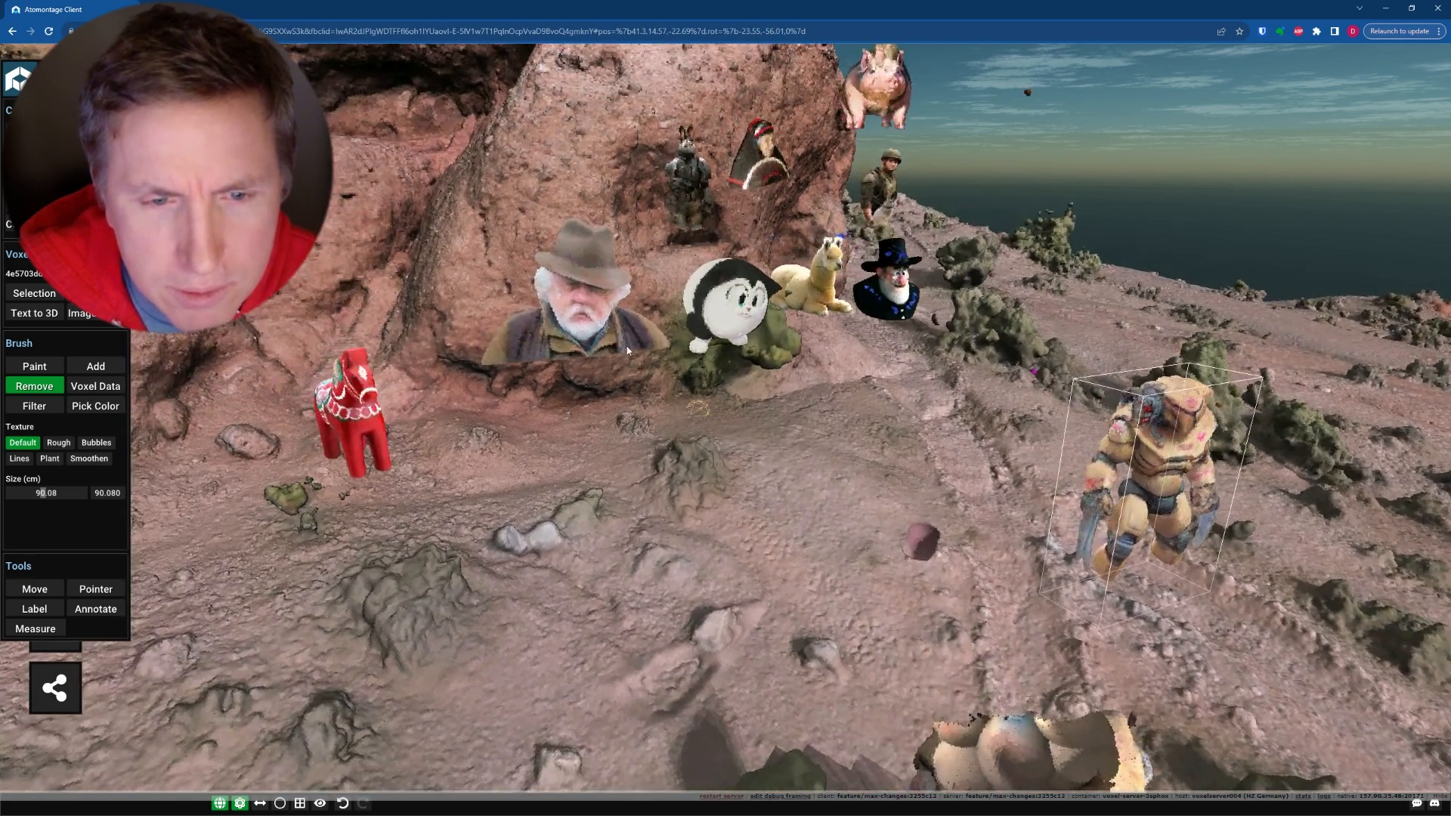
middle_click_drag(620, 337, 729, 390)
scroll(729, 393, "up", 5)
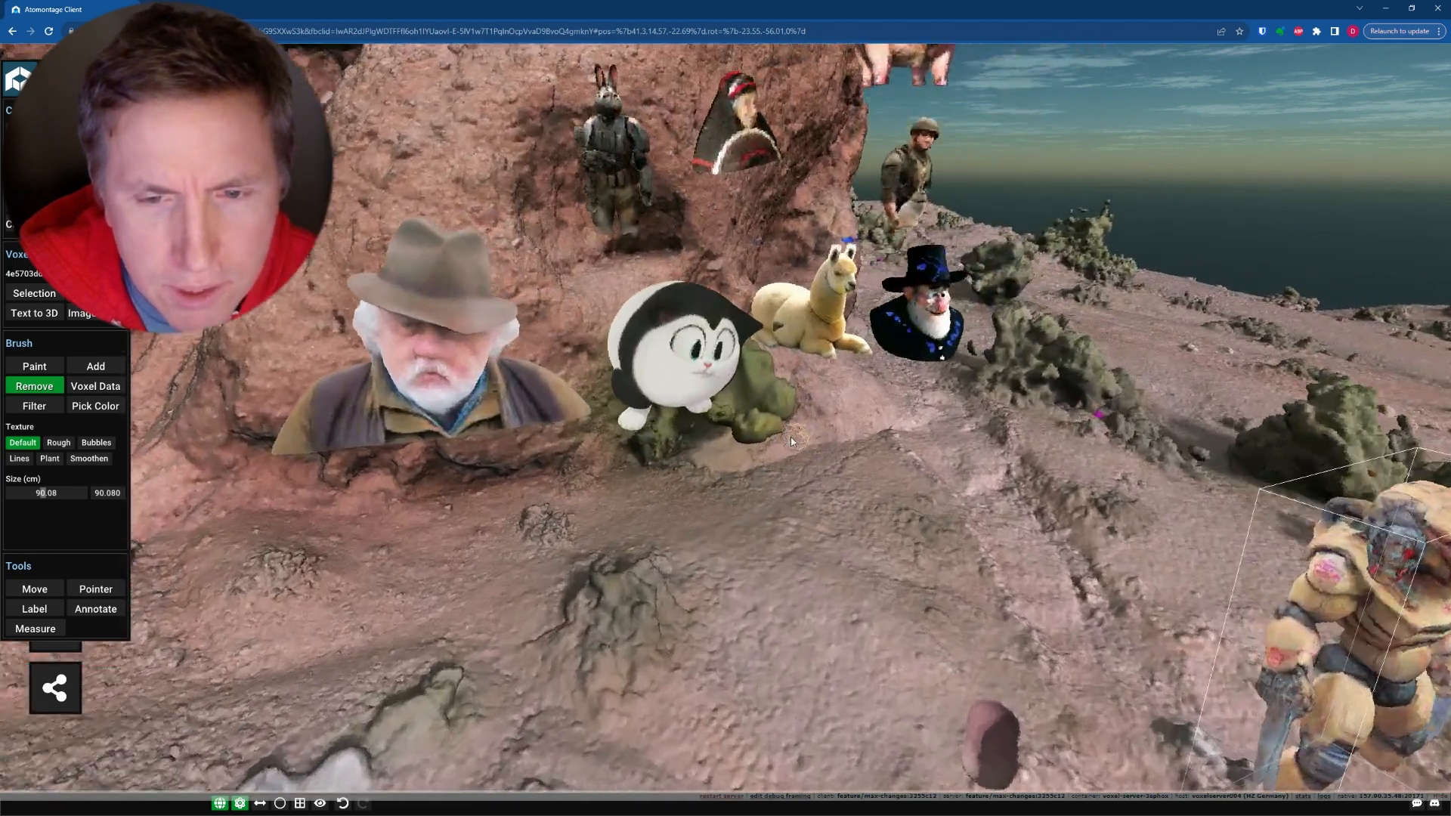
scroll(788, 441, "down", 3)
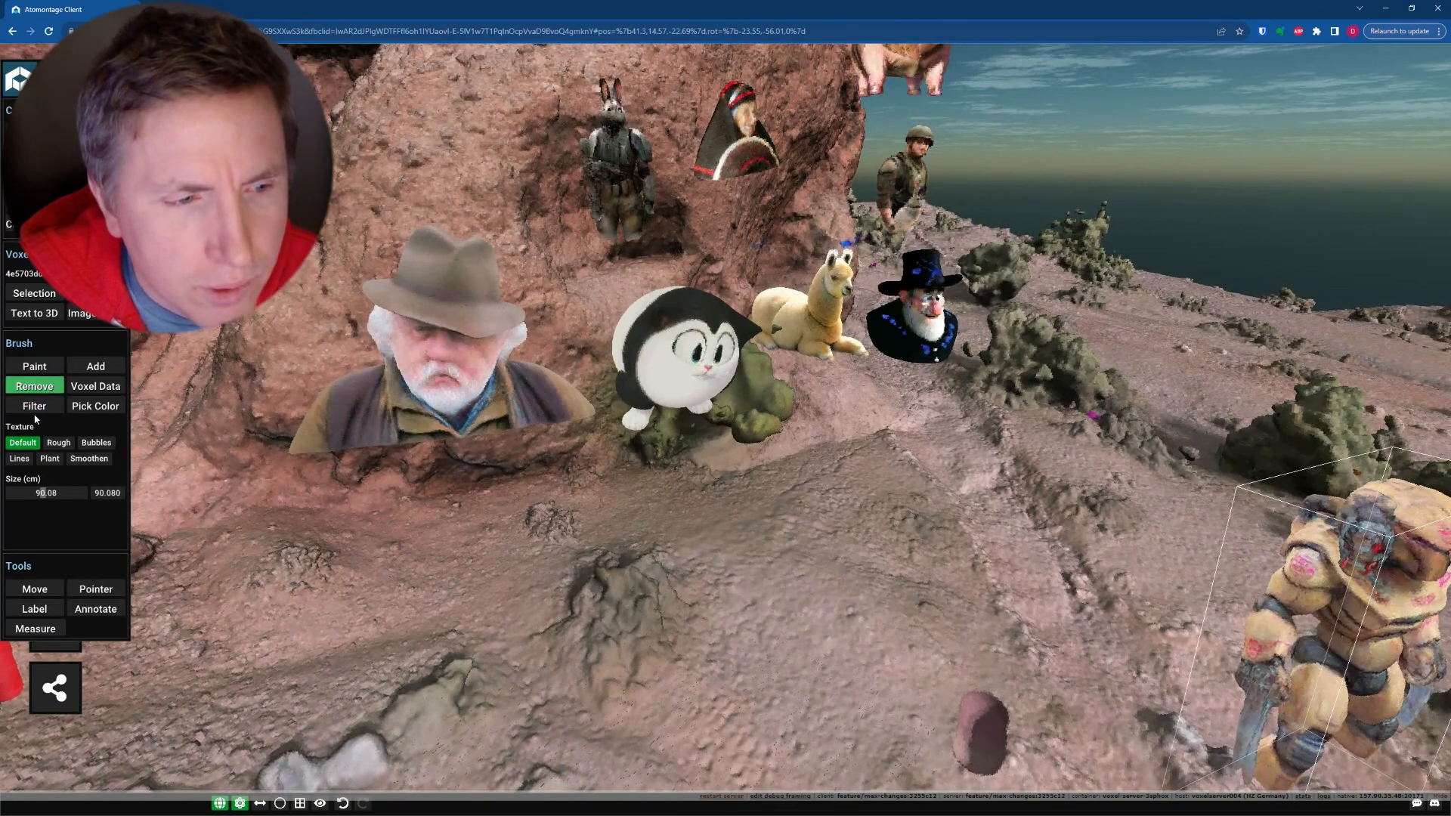
left_click(43, 393)
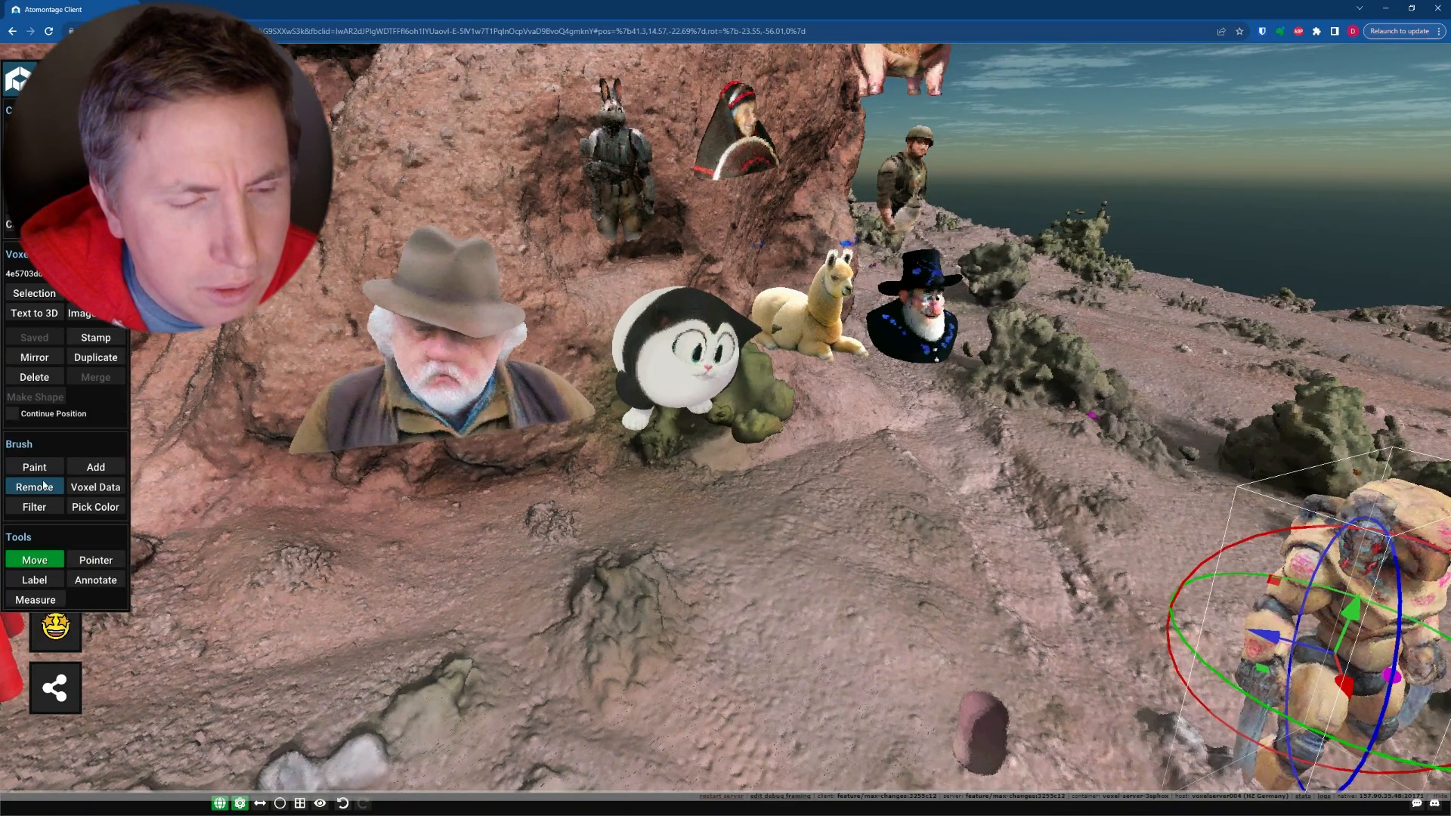
left_click(55, 292)
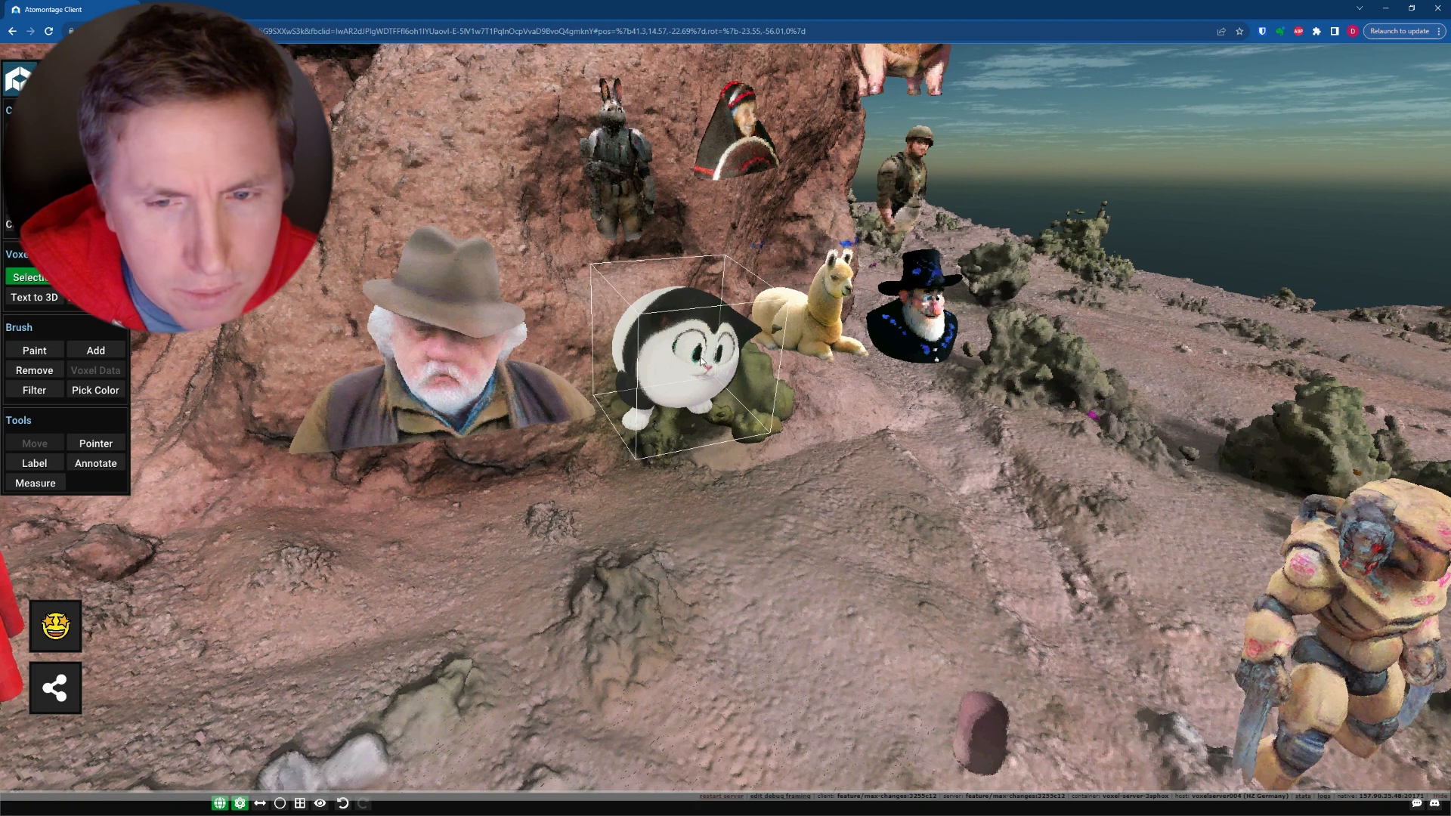
left_click(939, 335)
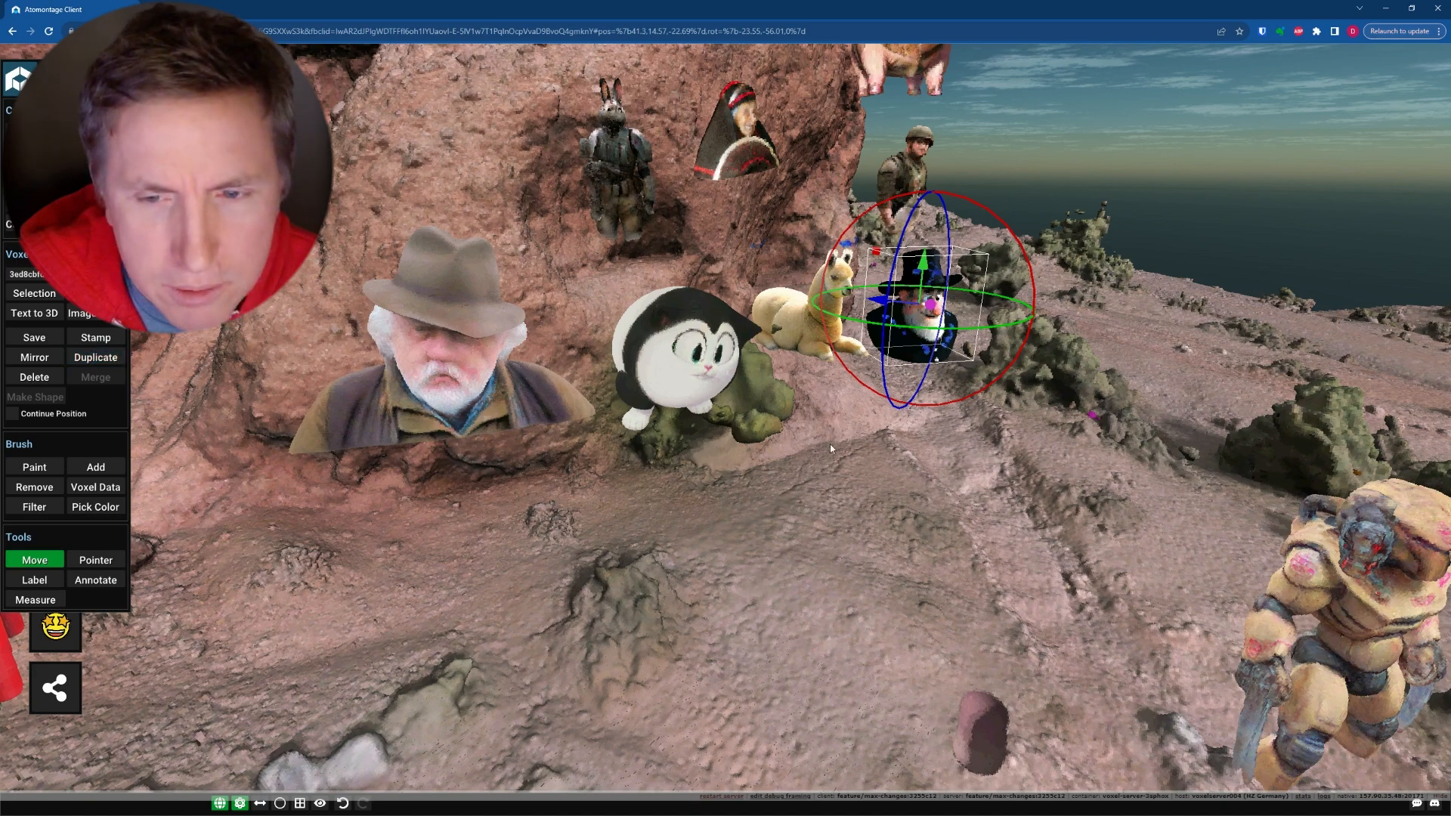
middle_click_drag(835, 429, 748, 631)
left_click_drag(845, 494, 822, 680, "shift")
middle_click_drag(822, 680, 793, 340)
scroll(774, 389, "down", 4)
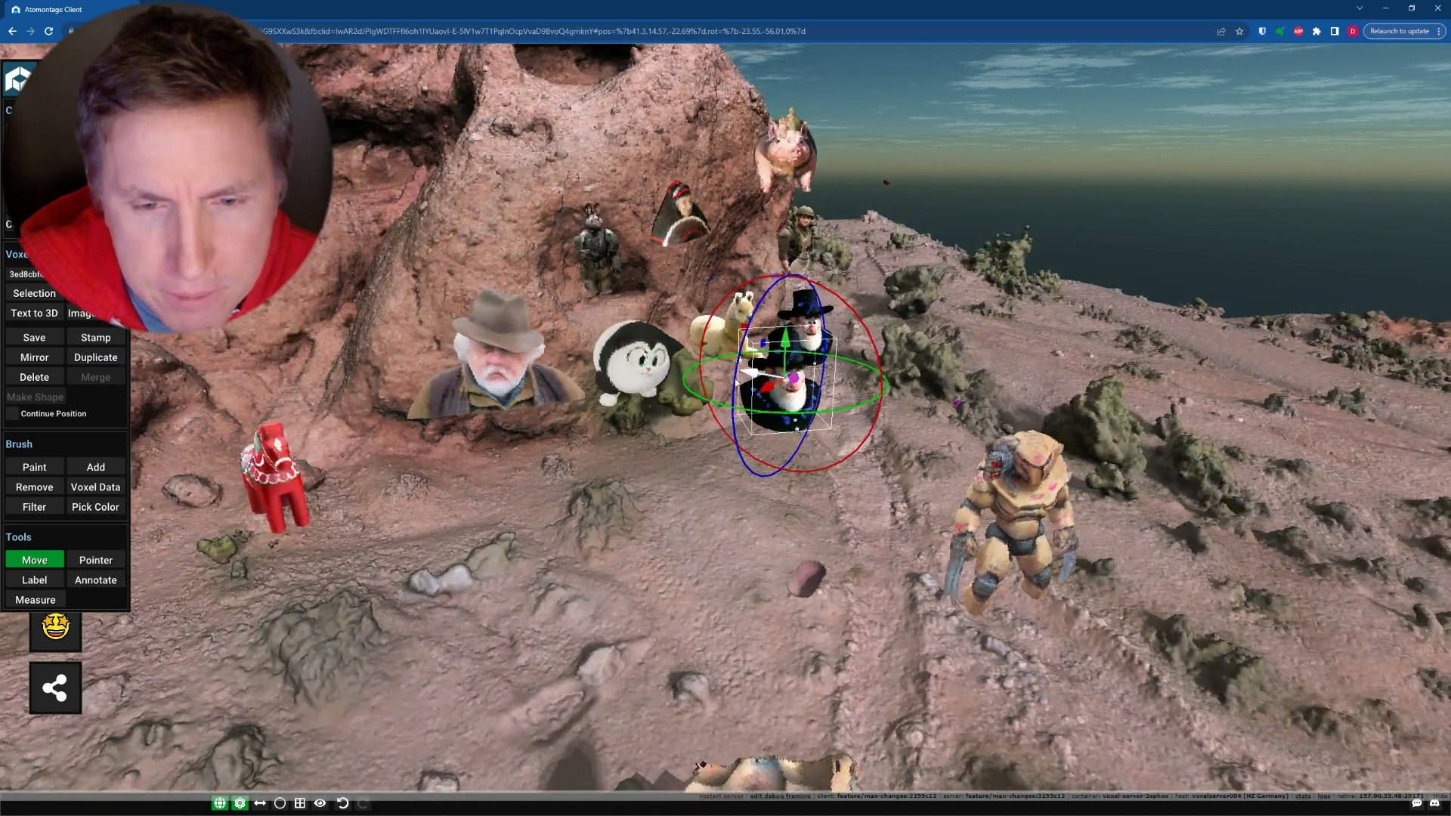
left_click_drag(766, 387, 523, 548)
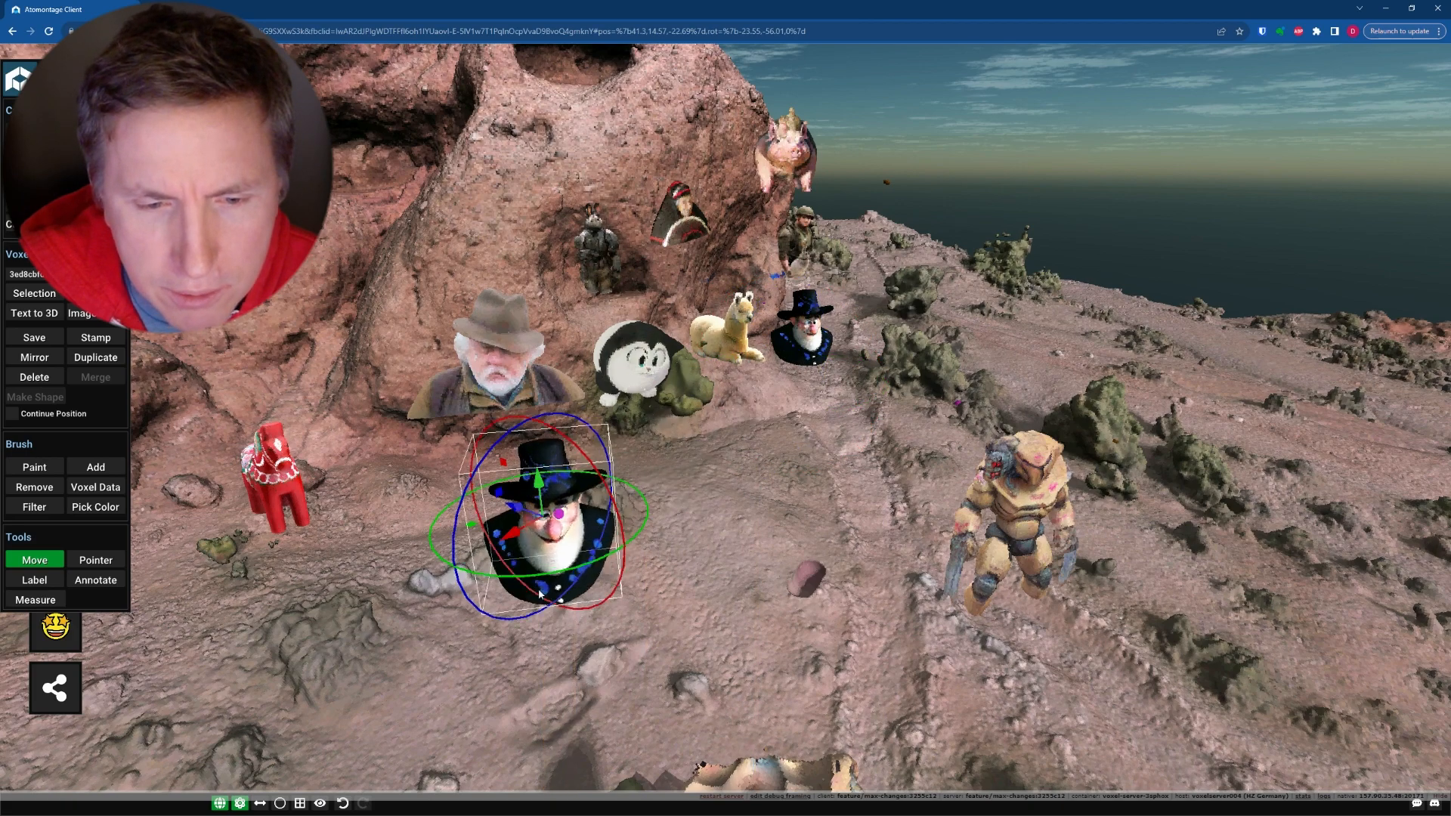
Move the black-hatted copy over the headless armored figure and lower it onto the open neck
middle_click_drag(524, 547, 544, 385)
scroll(558, 381, "down", 4)
left_click_drag(559, 381, 680, 467)
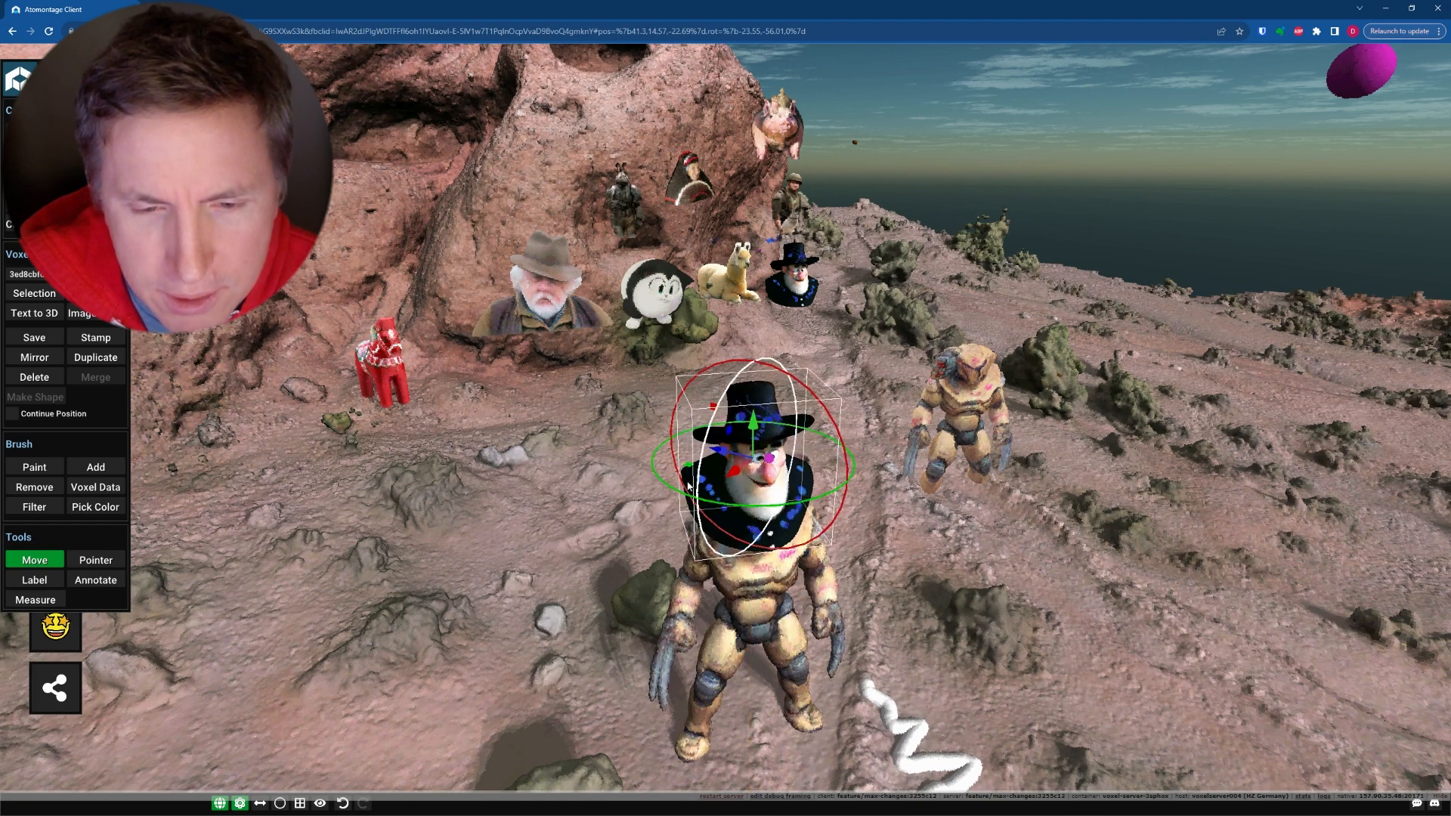
left_click_drag(772, 459, 760, 486)
middle_click_drag(761, 486, 791, 395)
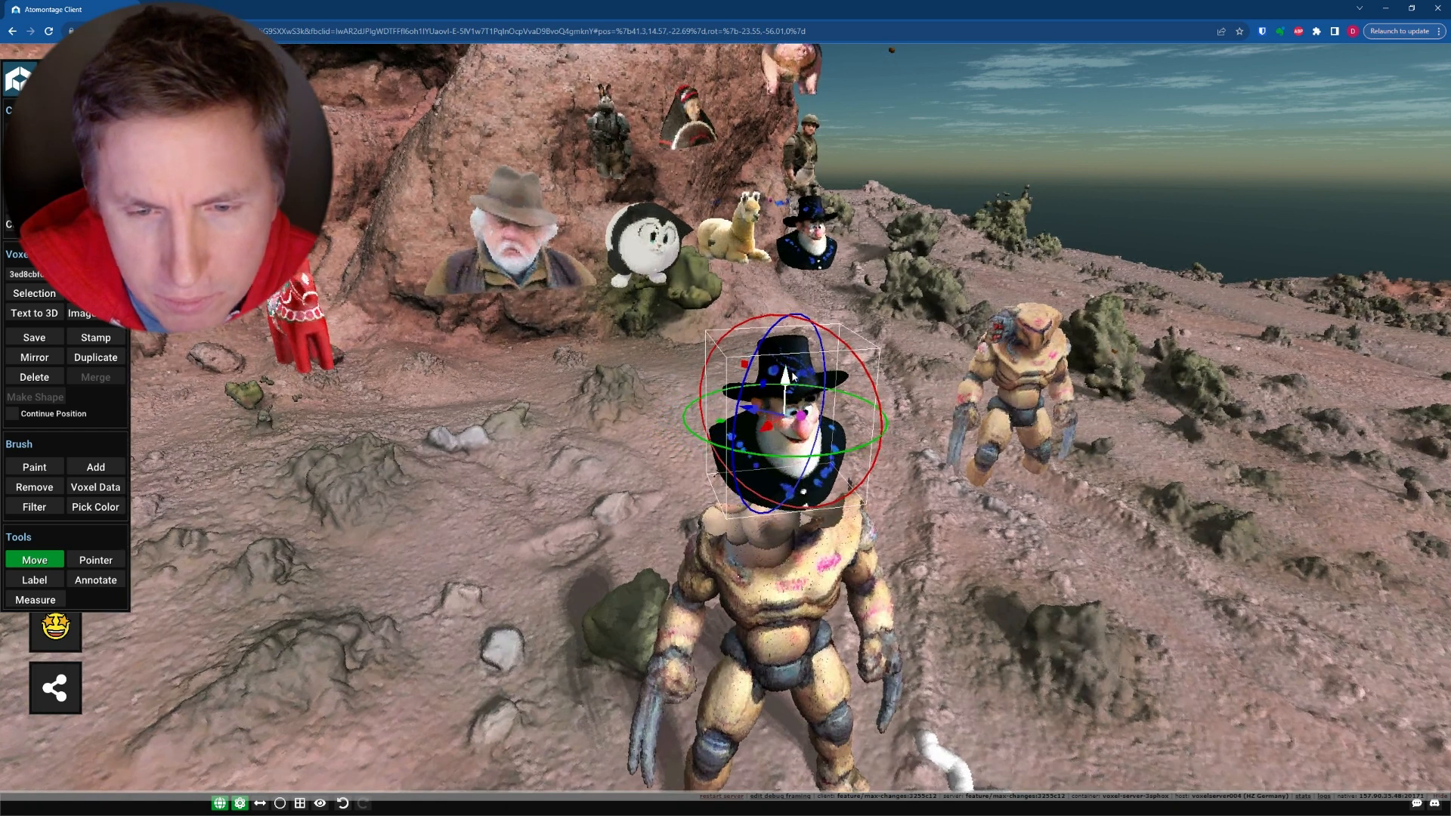
left_click_drag(792, 375, 792, 485)
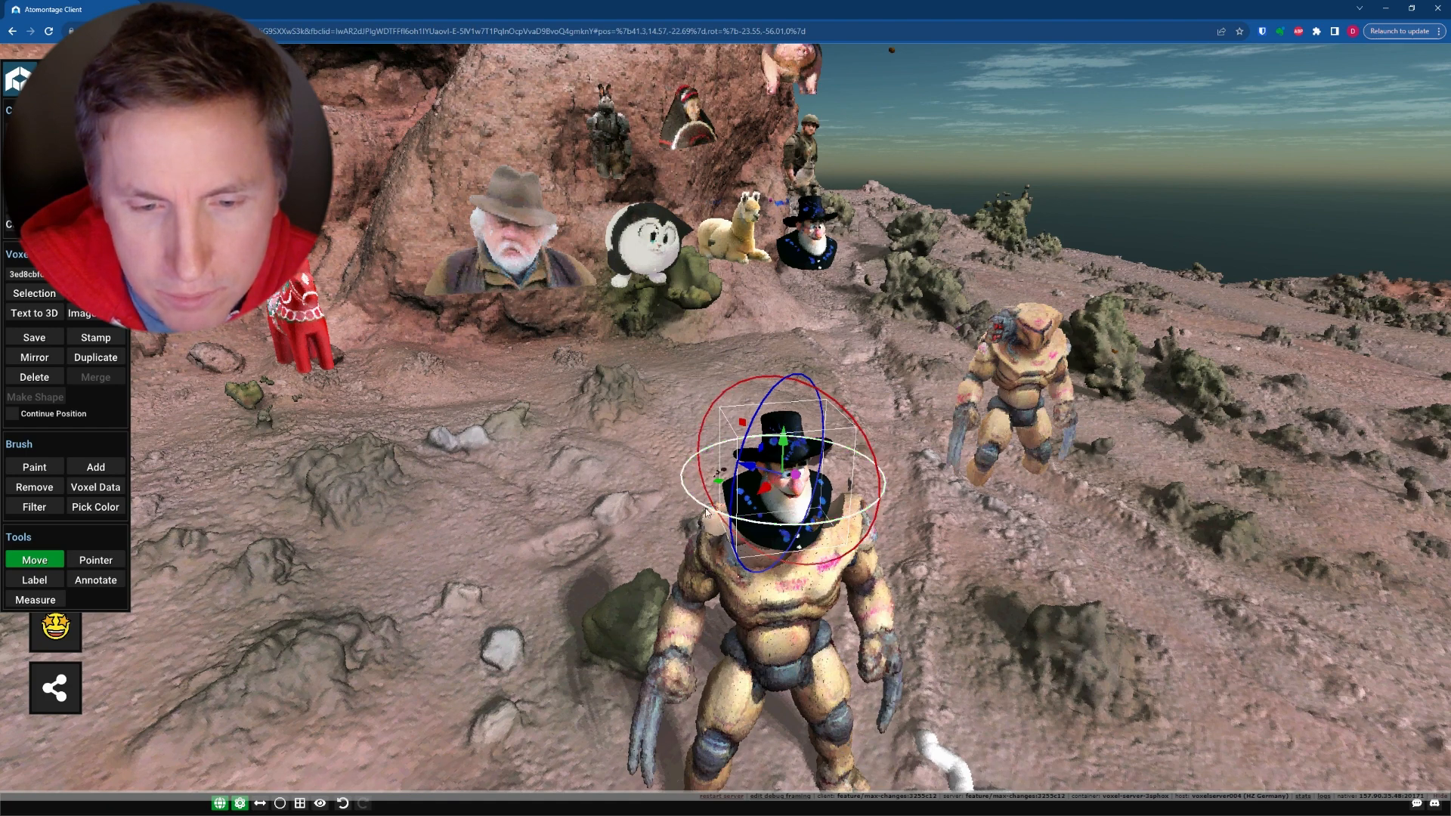
Rotate, enlarge and nudge the black-hatted bust so it fits the armored body as a head
left_click_drag(699, 513, 689, 498)
left_click_drag(795, 480, 794, 462)
scroll(794, 462, "up", 1)
left_click_drag(853, 550, 863, 573)
middle_click_drag(863, 573, 820, 490)
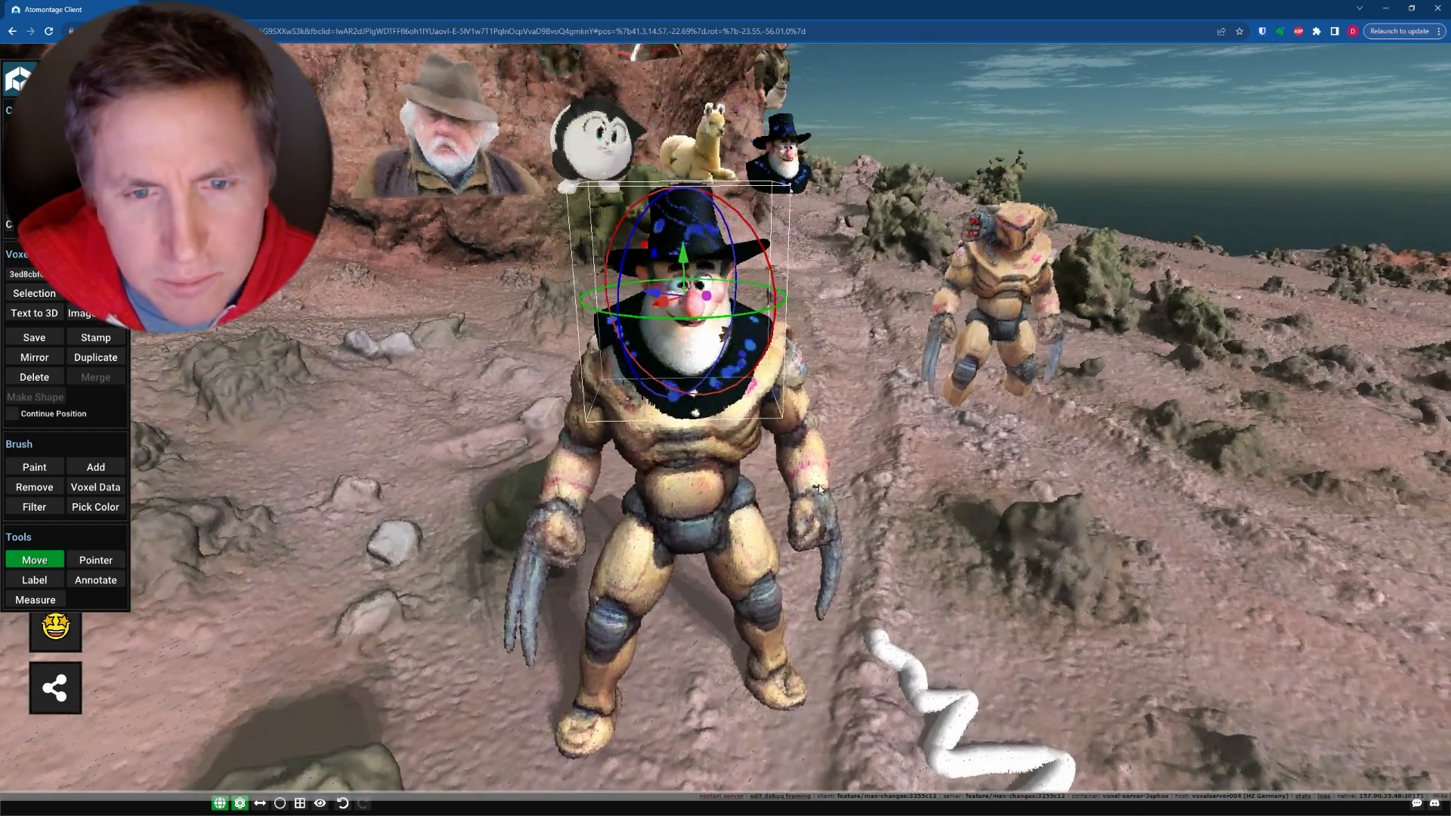
View the combined character from the front, then select the black-hatted bust on the armored body and delete it
key("Escape")
middle_click_drag(693, 359, 522, 484)
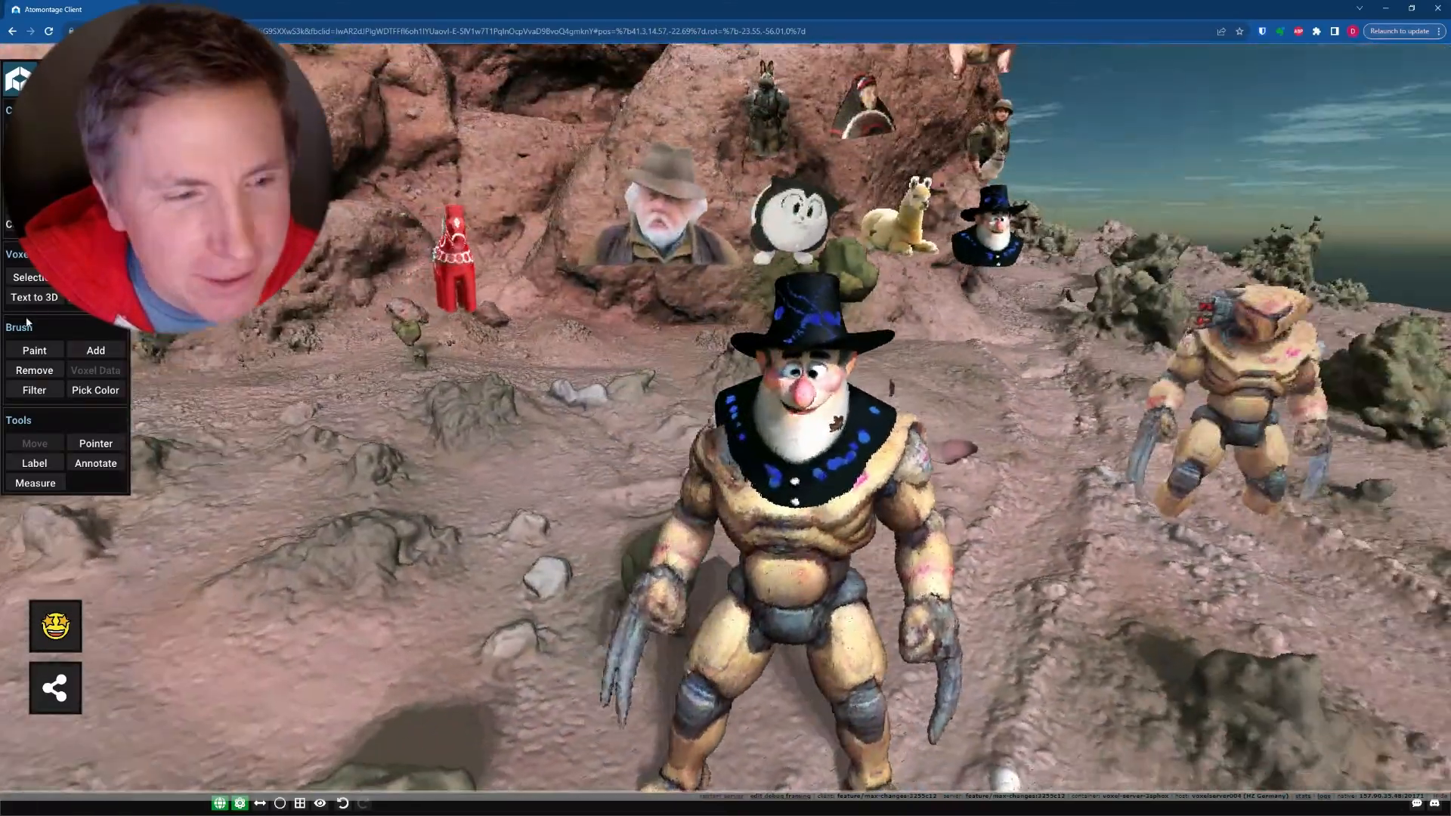
left_click(805, 411)
left_click_drag(778, 378, 616, 345)
key("Delete")
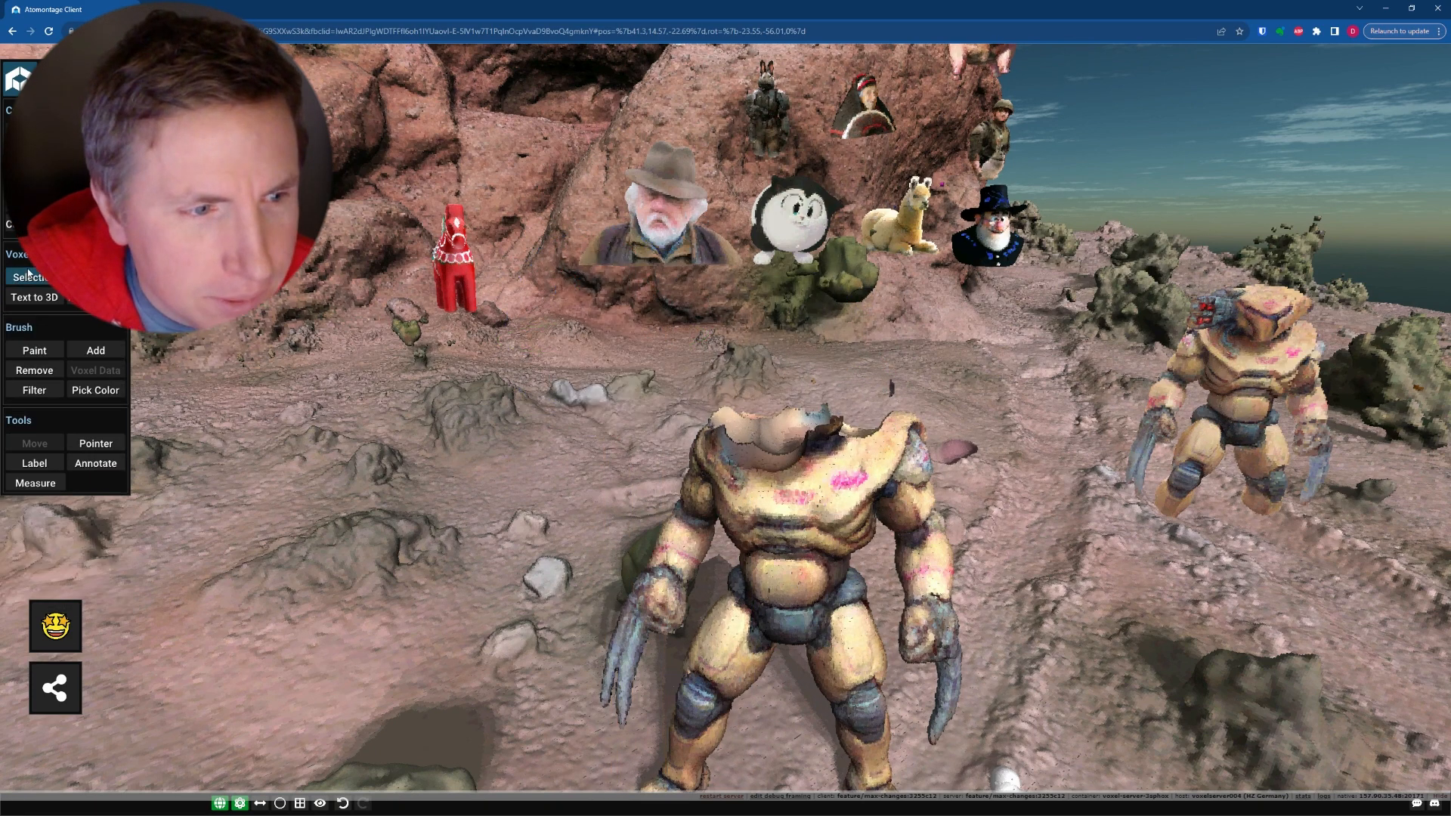
Duplicate the white-bearded man in the brown hat and move the copy over the headless armored figure
left_click(680, 243)
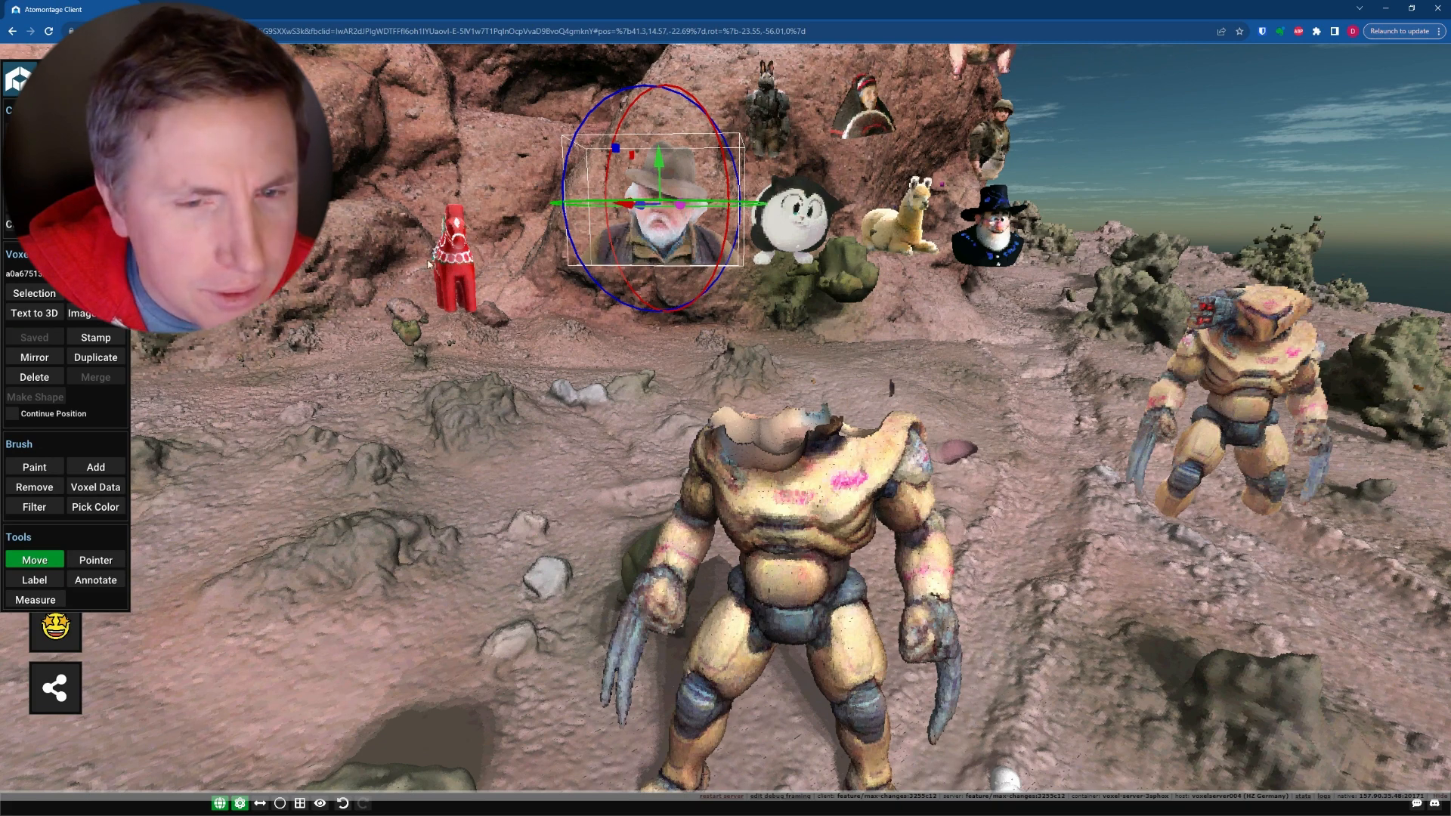
scroll(427, 263, "up", 5)
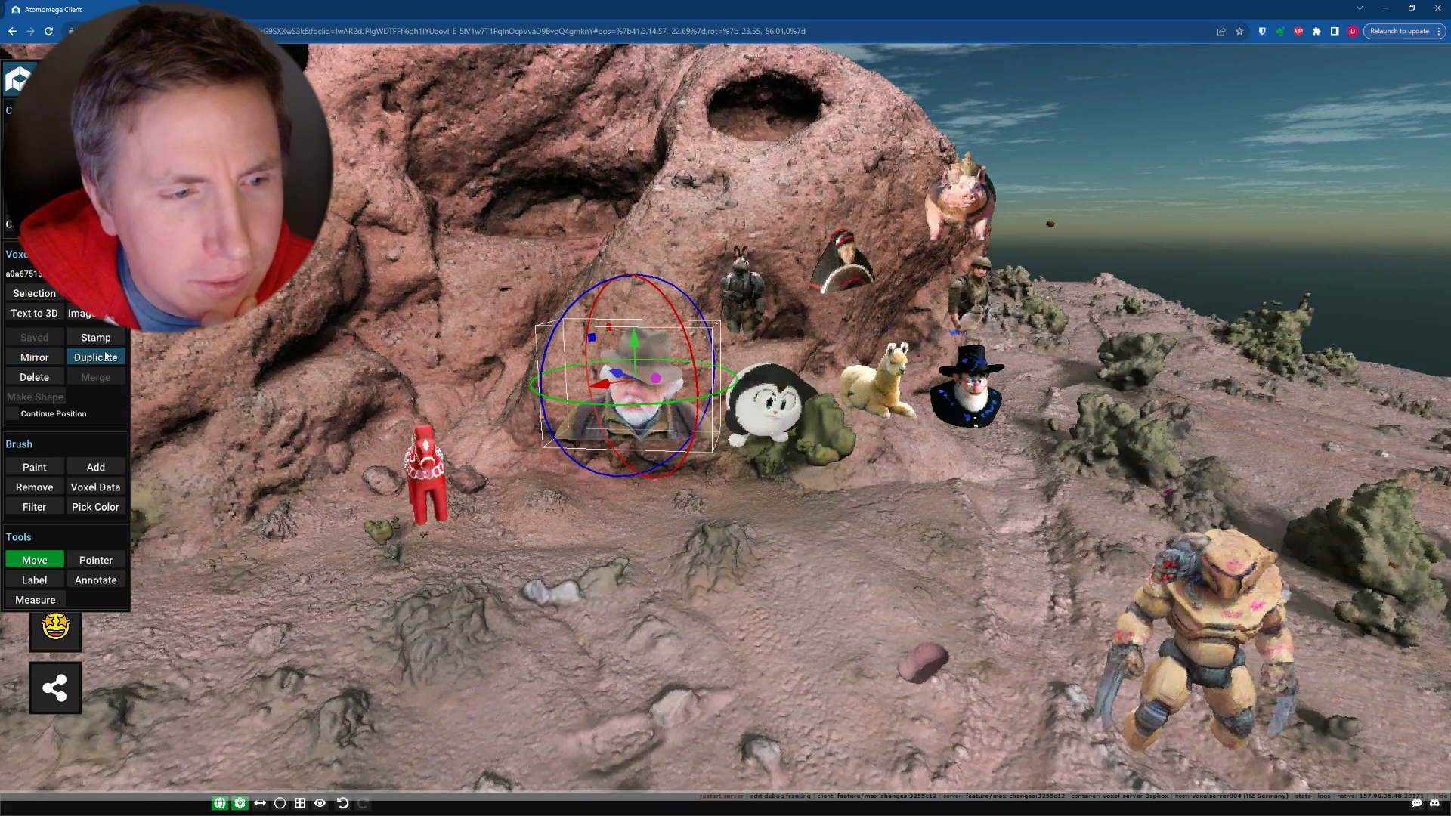
right_click_drag(597, 385, 618, 576)
left_click_drag(586, 601, 613, 722)
right_click_drag(614, 721, 620, 579)
mouse_move(630, 480)
right_mouse_down()
mouse_move(640, 537)
mouse_move(617, 460)
right_mouse_up()
left_click_drag(619, 451, 666, 629)
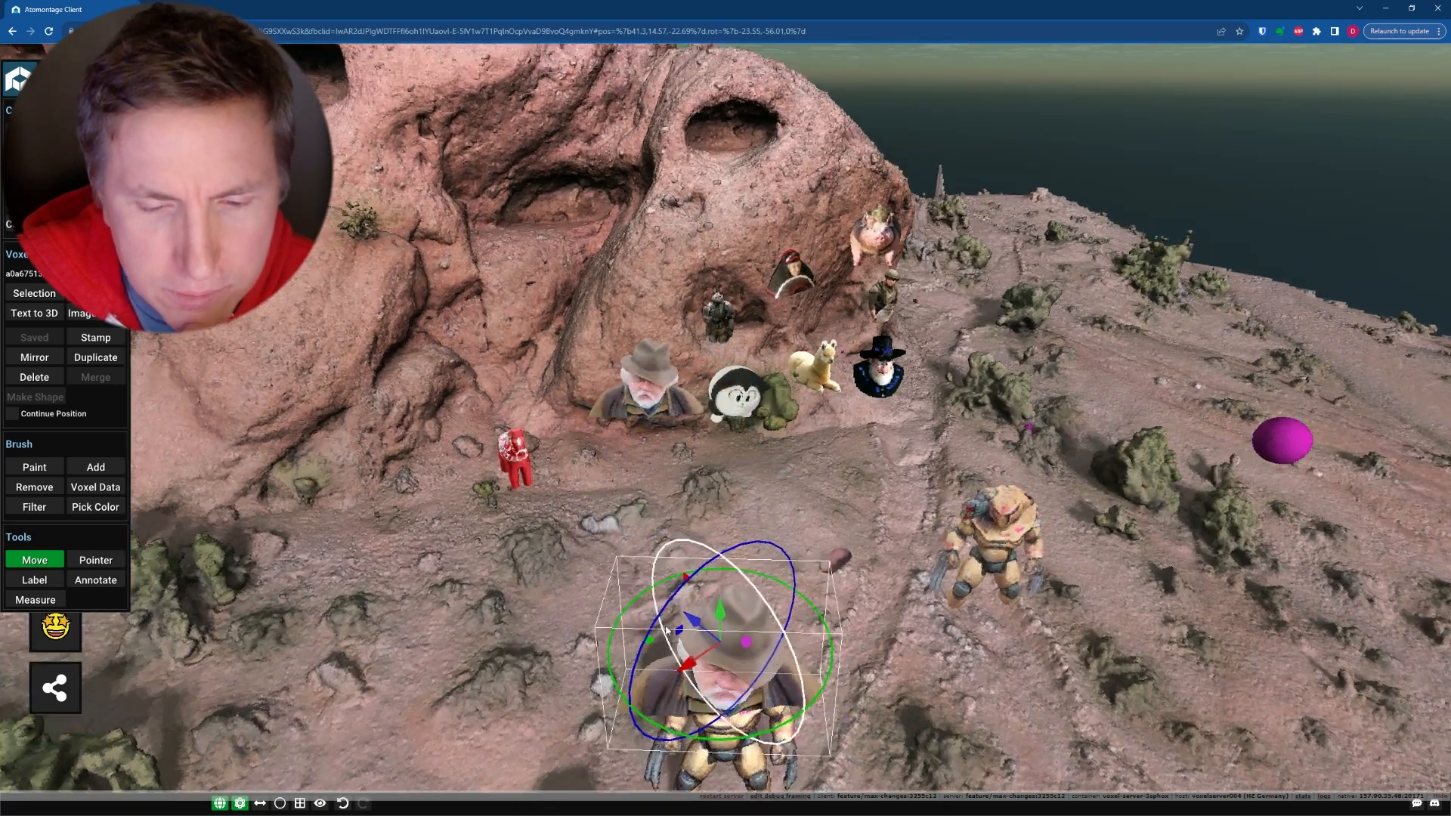
Lower the brown-hatted bust into the armored body's neck opening and shift it back between the shoulders
scroll(696, 423, "up", 5)
left_click_drag(817, 227, 748, 389)
right_click_drag(748, 389, 713, 535)
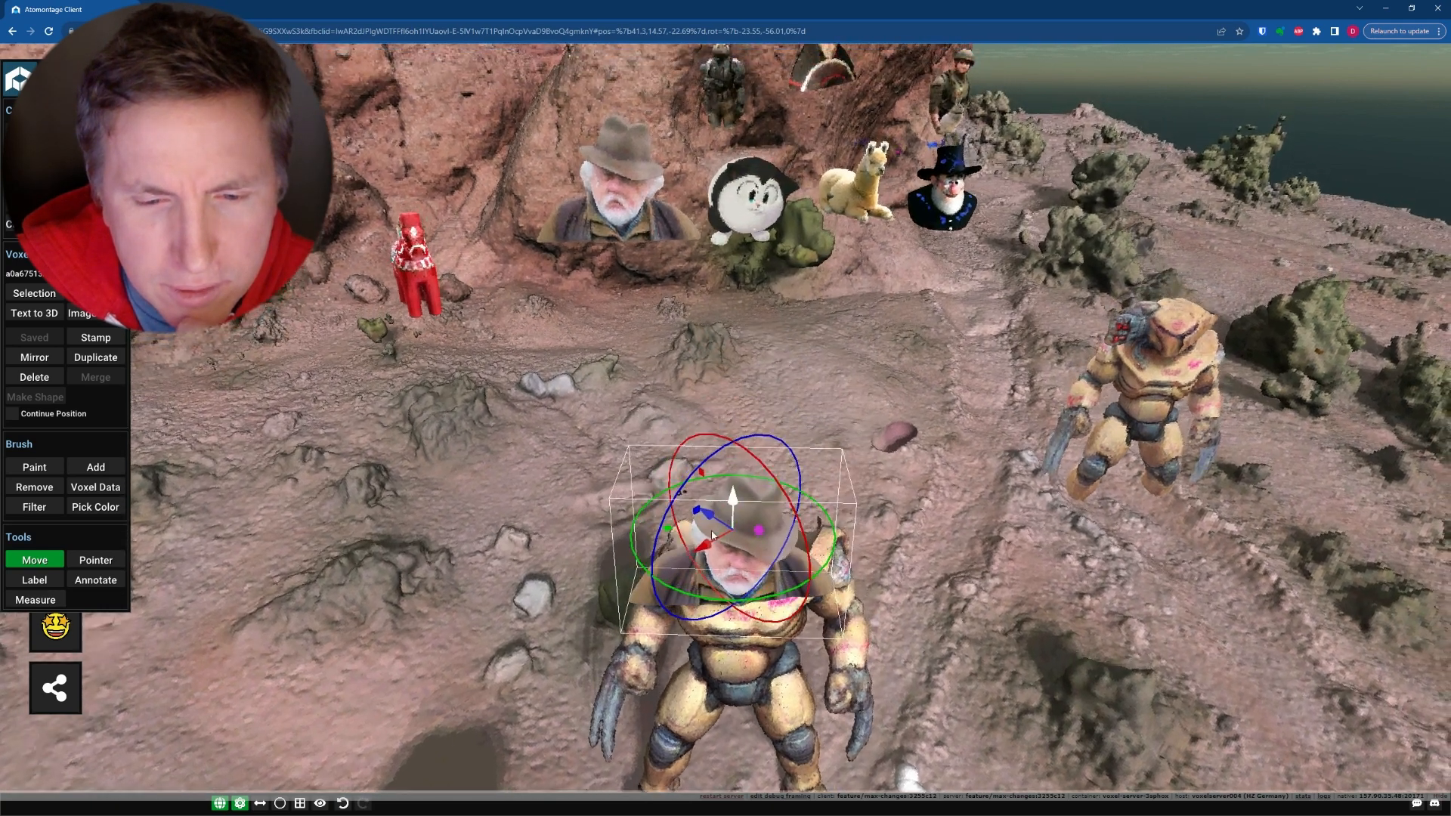
mouse_move(669, 534)
left_mouse_down()
mouse_move(733, 468)
mouse_move(735, 499)
mouse_move(679, 511)
left_mouse_up()
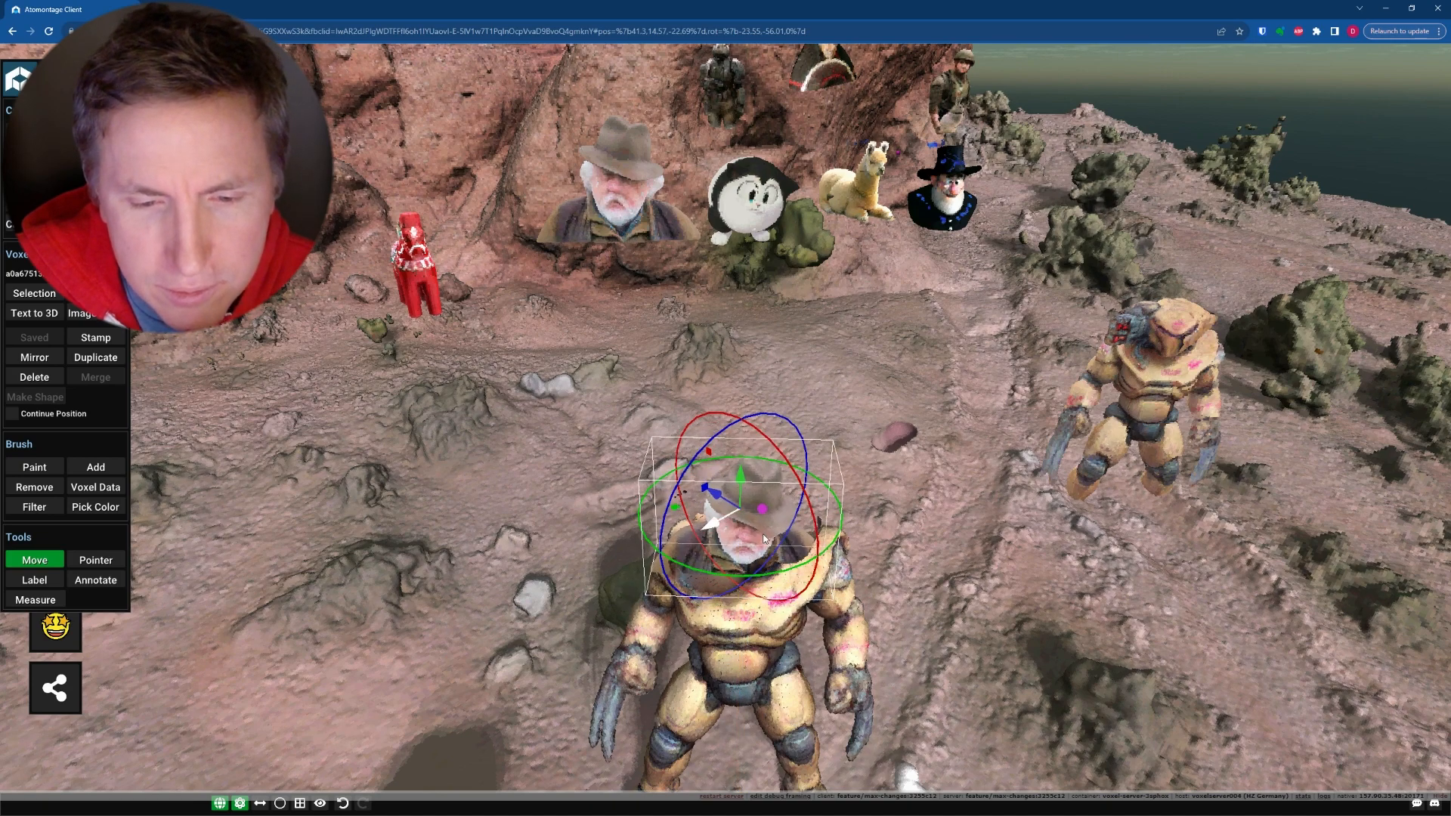
Try the brown-hatted bust larger and higher above the armored body, then delete that copy
scroll(764, 539, "up", 5)
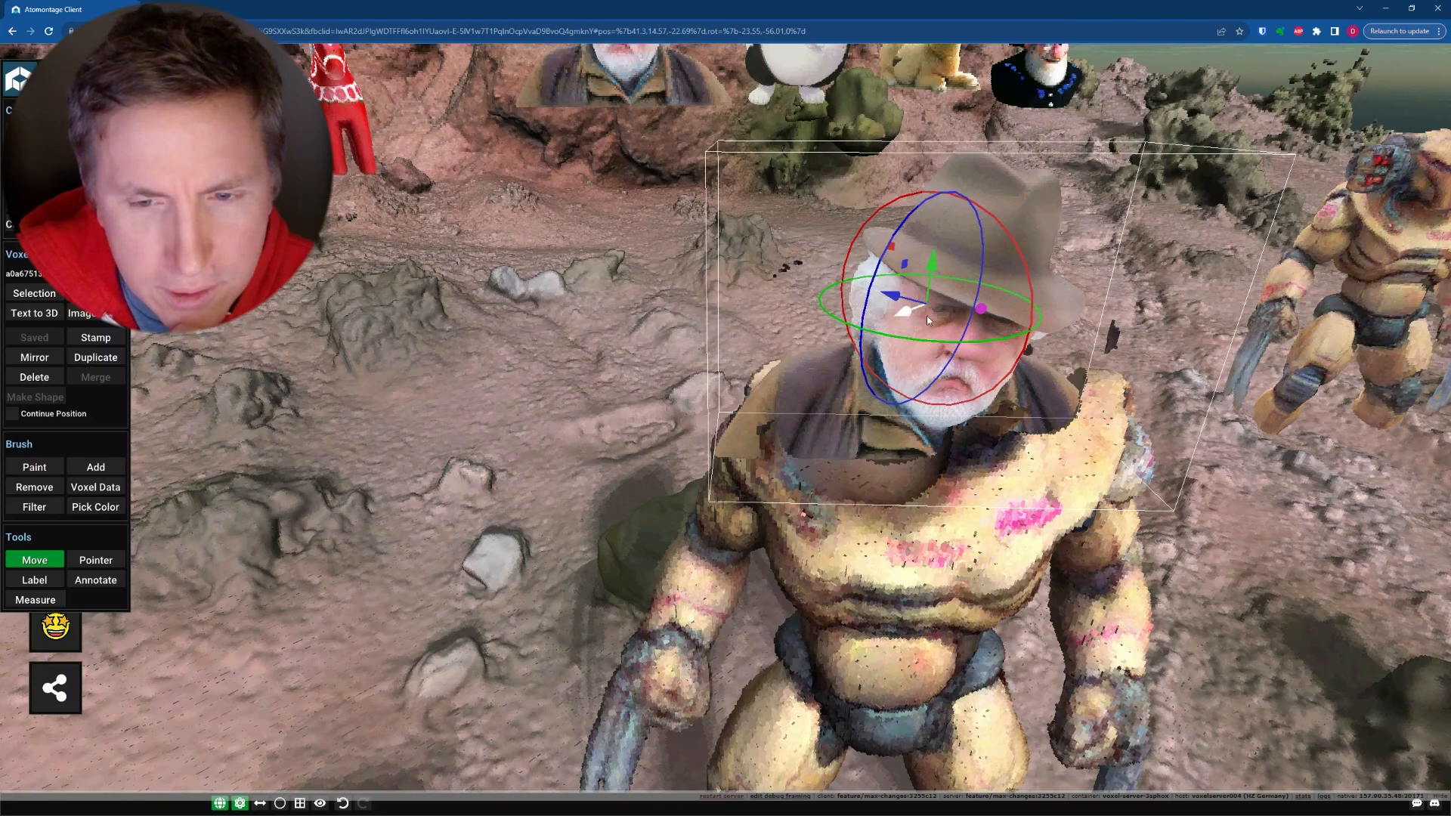
left_click_drag(930, 265, 948, 152)
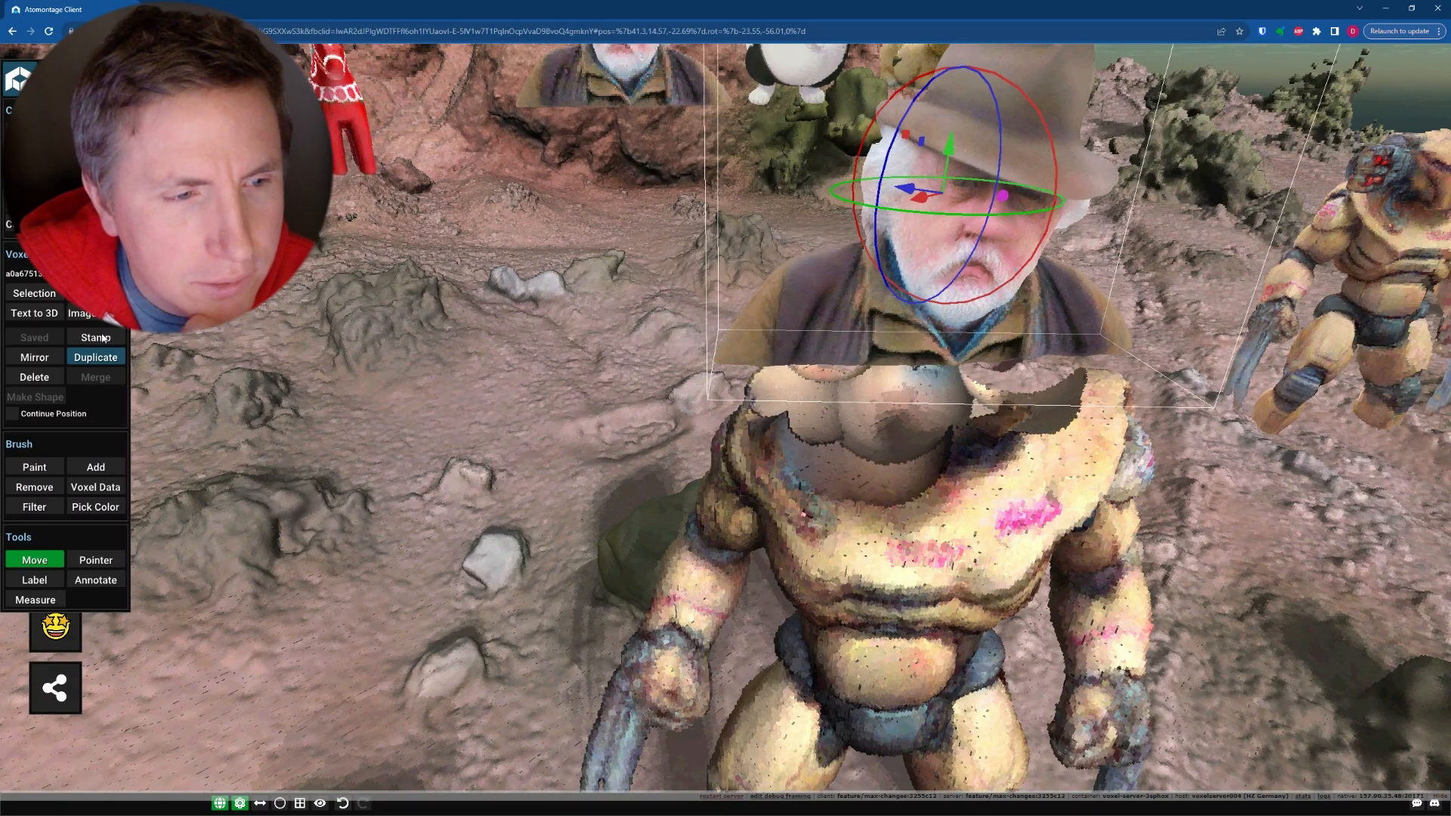
left_click(36, 377)
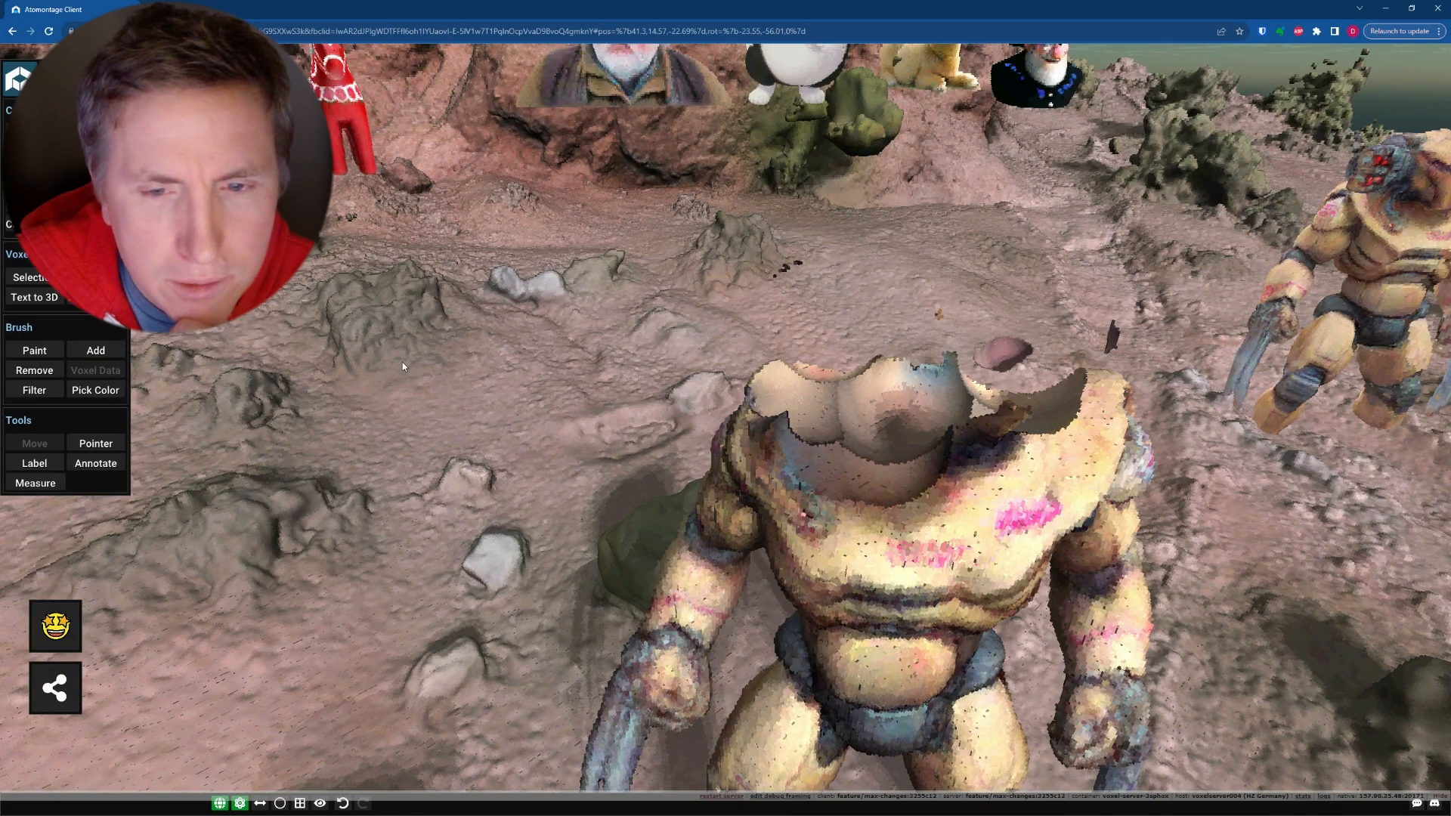
scroll(624, 206, "down", 5)
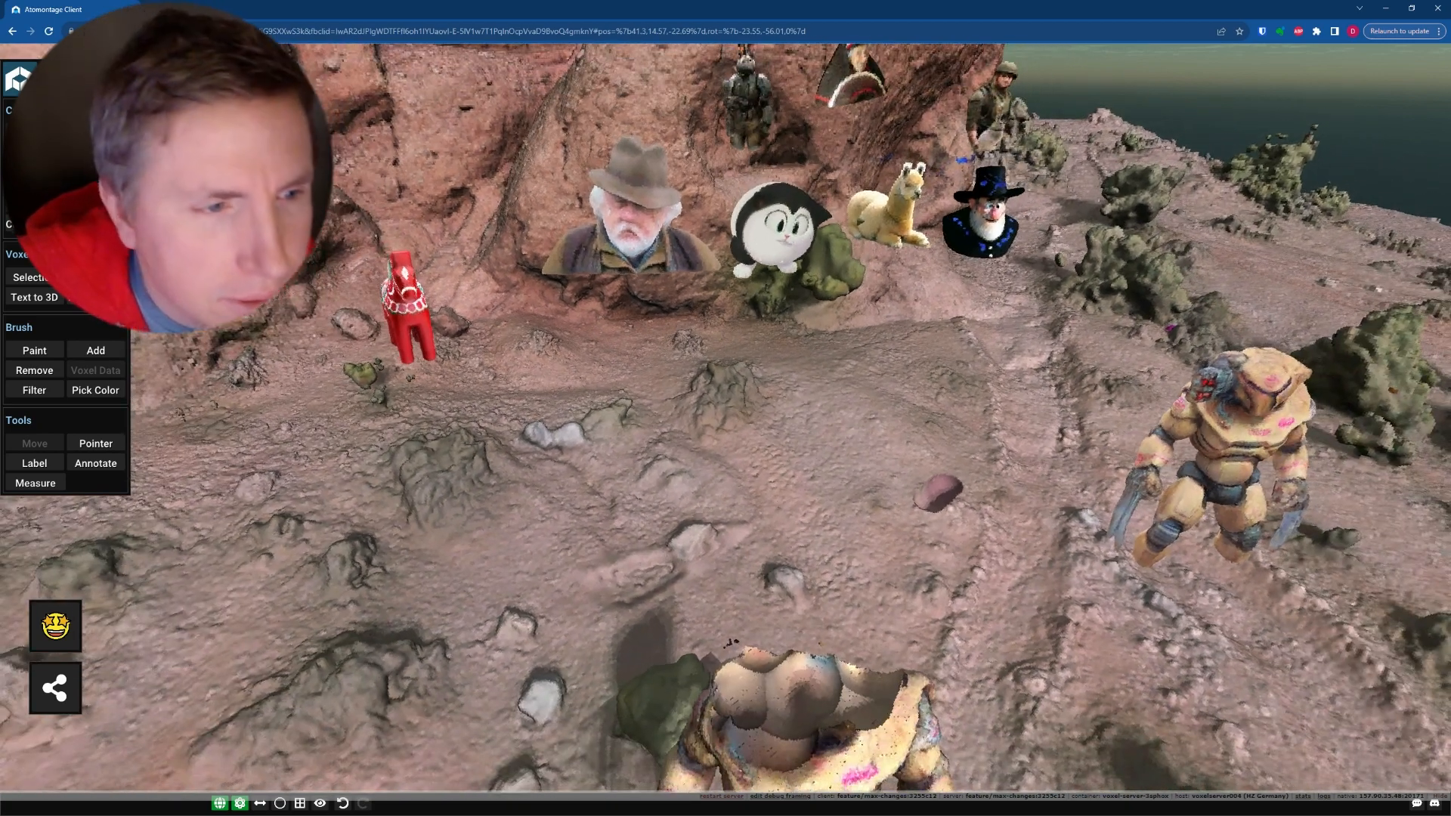
Duplicate the brown-hatted bust, move the copy above the headless armored body, and scale it to suit the shoulders
left_click(656, 228)
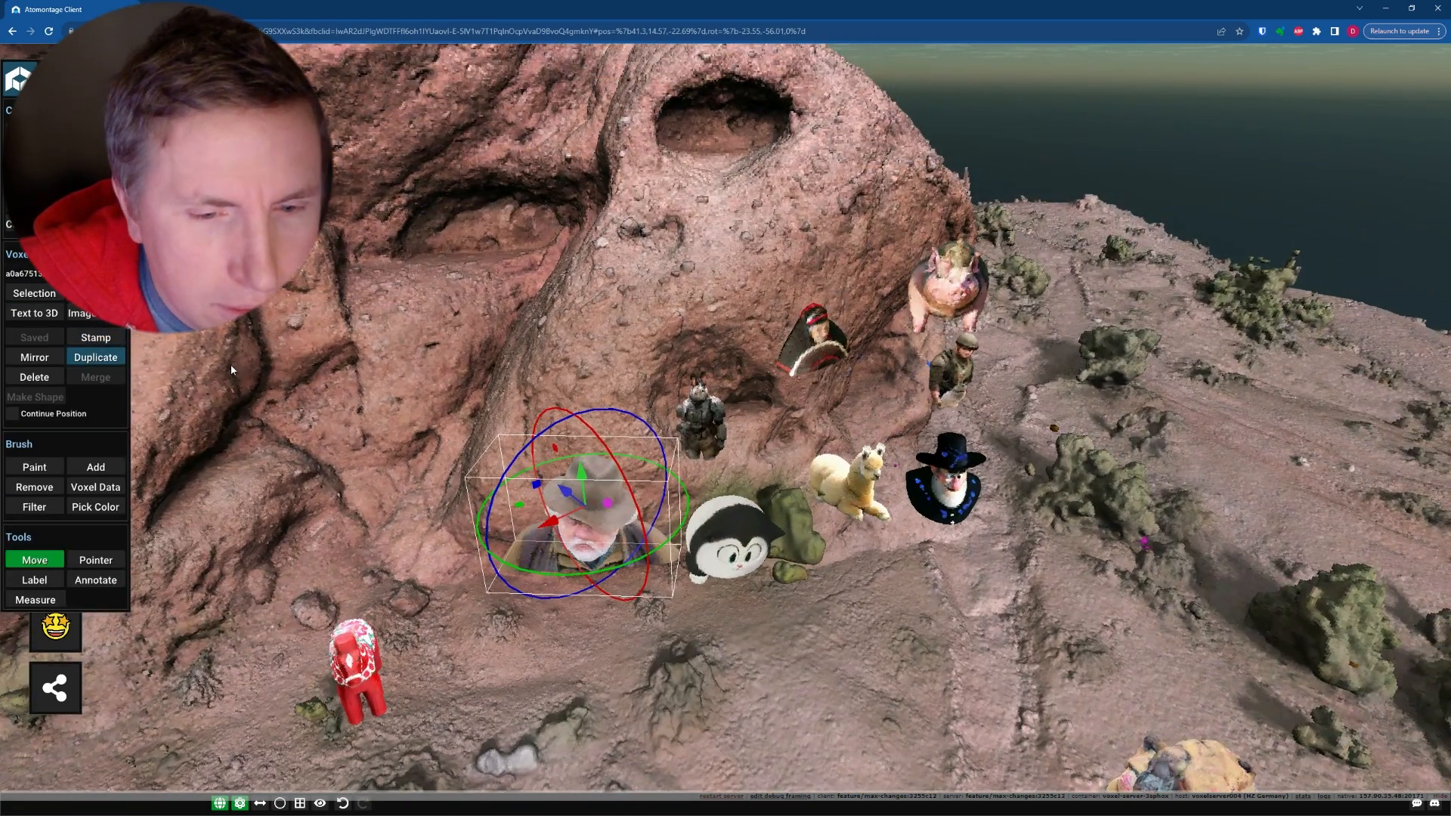
left_click_drag(520, 508, 627, 672, "shift")
middle_click_drag(628, 672, 628, 380)
scroll(628, 379, "down", 2)
left_click_drag(608, 395, 555, 598)
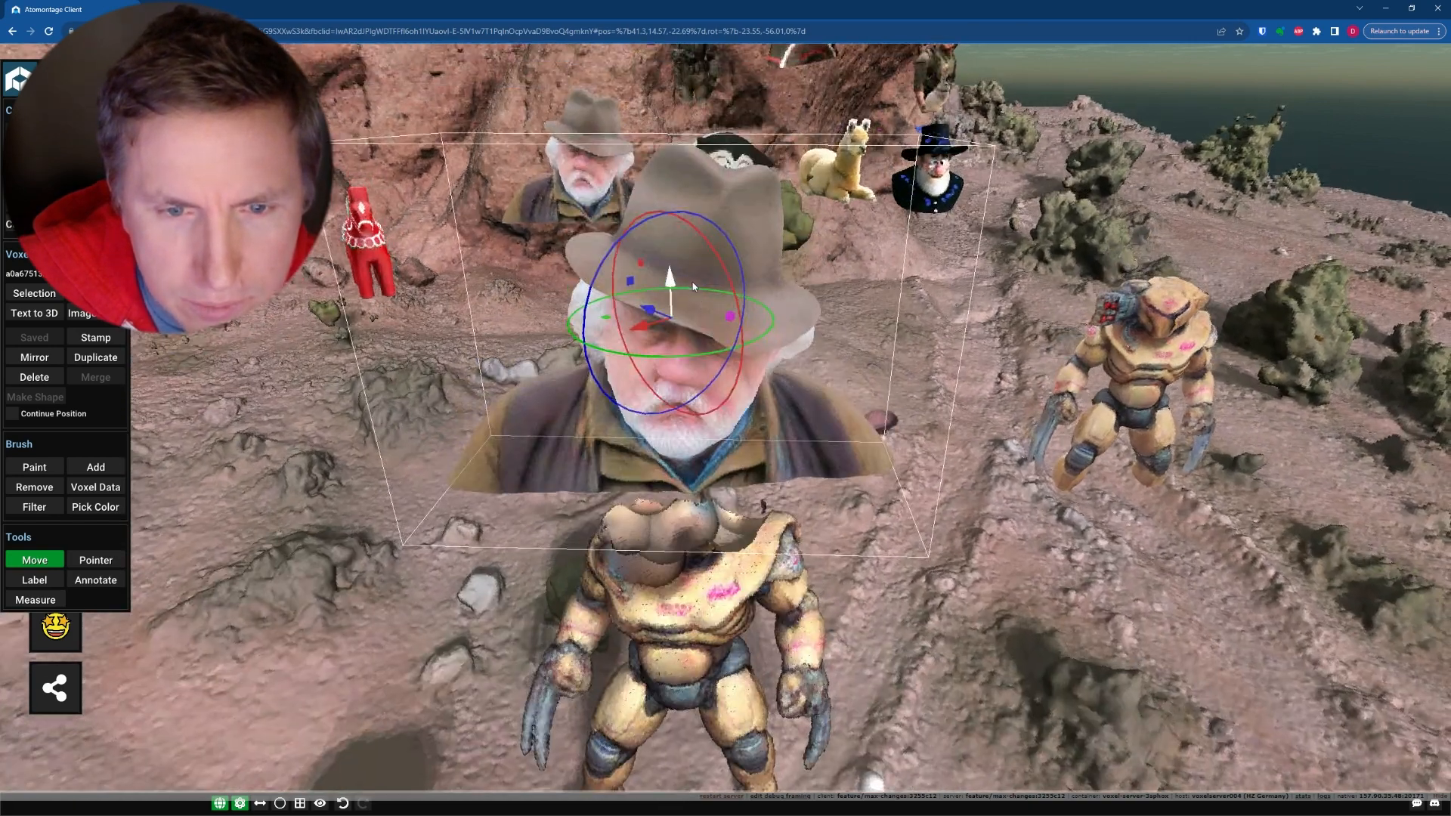
left_click_drag(671, 281, 675, 349)
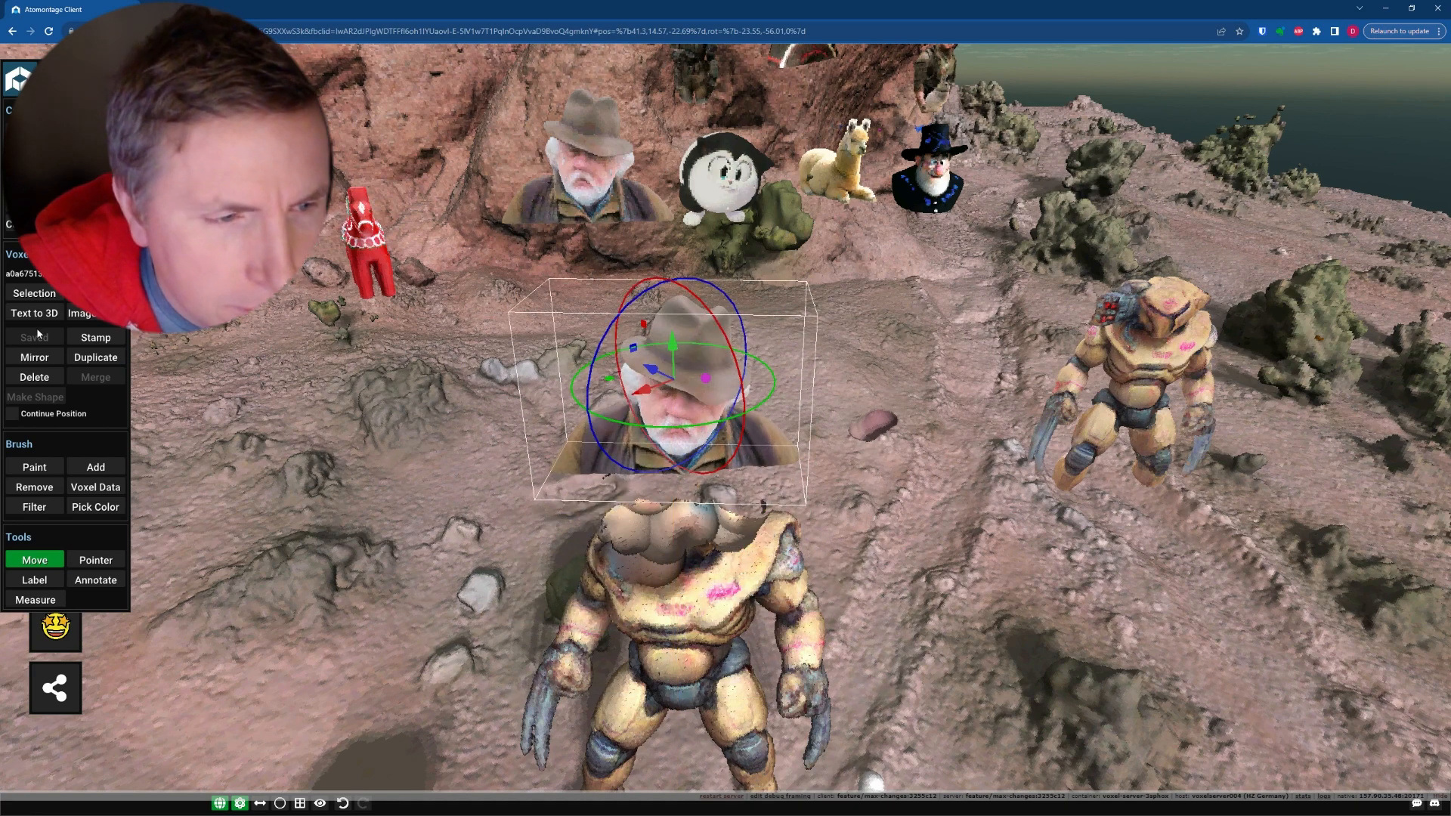
Trim the outer edge of one shoulder off the brown-hatted bust copy with the Remove brush
left_click(34, 487)
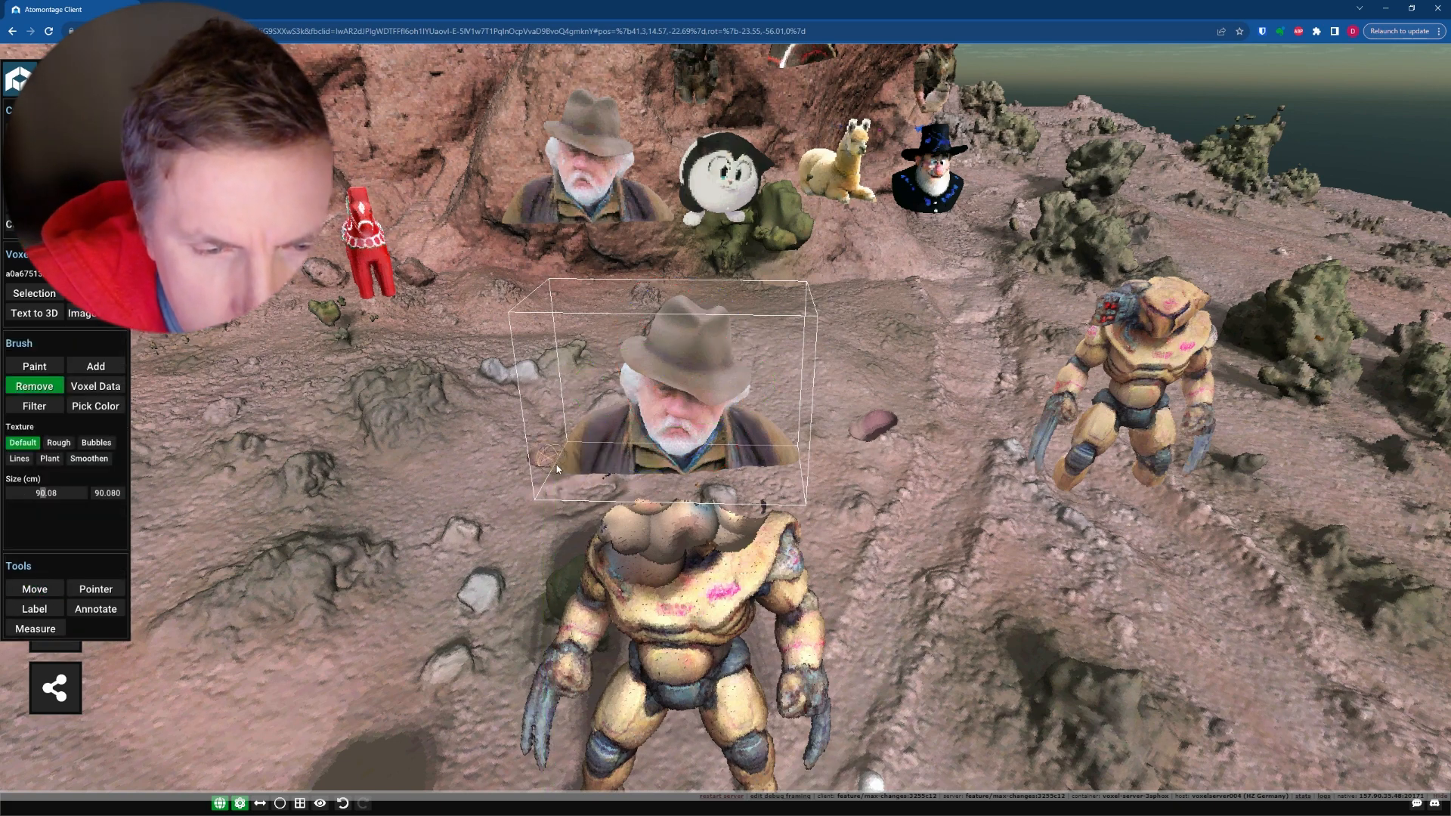
middle_click_drag(576, 495, 664, 424)
left_click(602, 474)
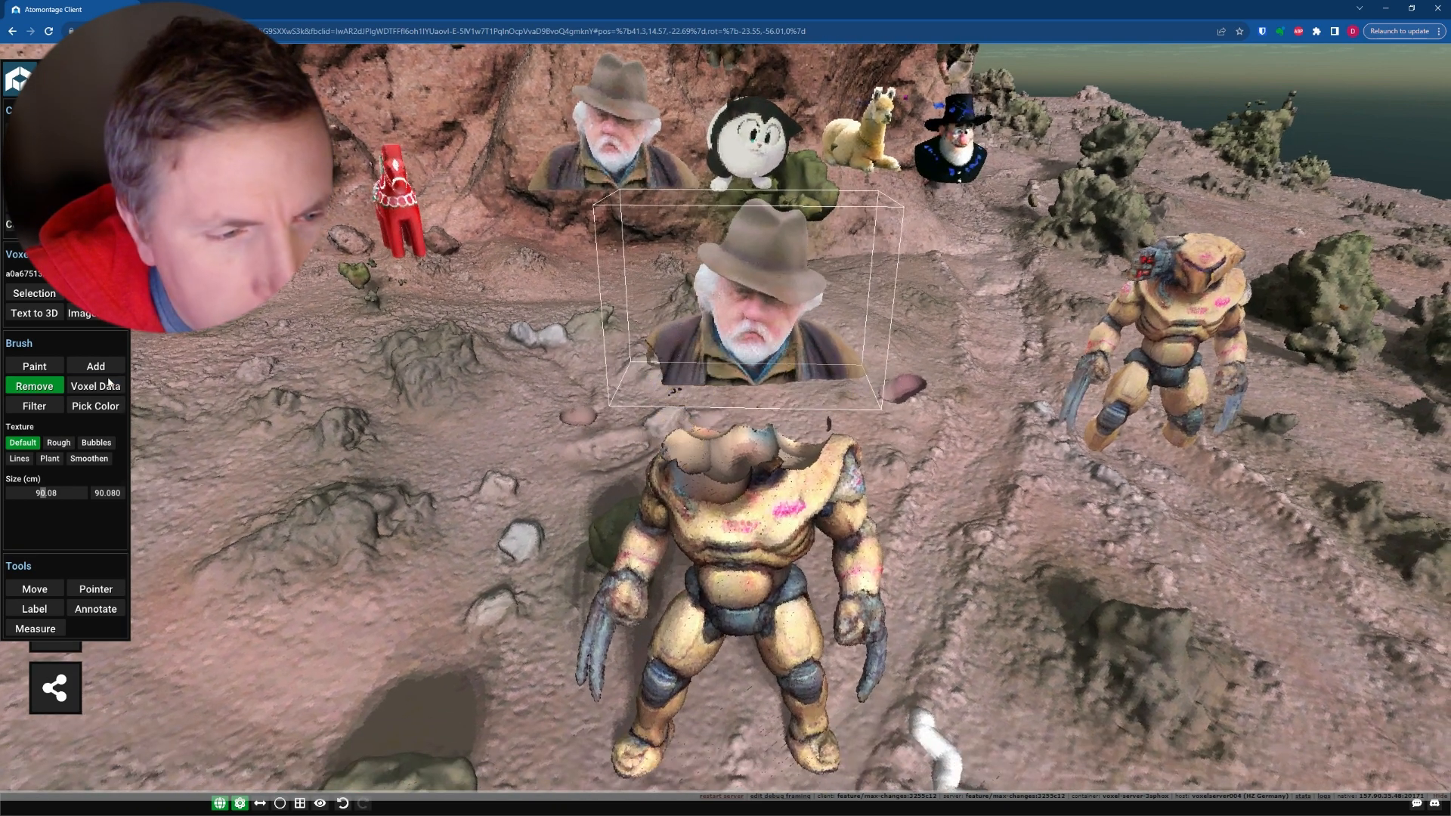
left_click(51, 387)
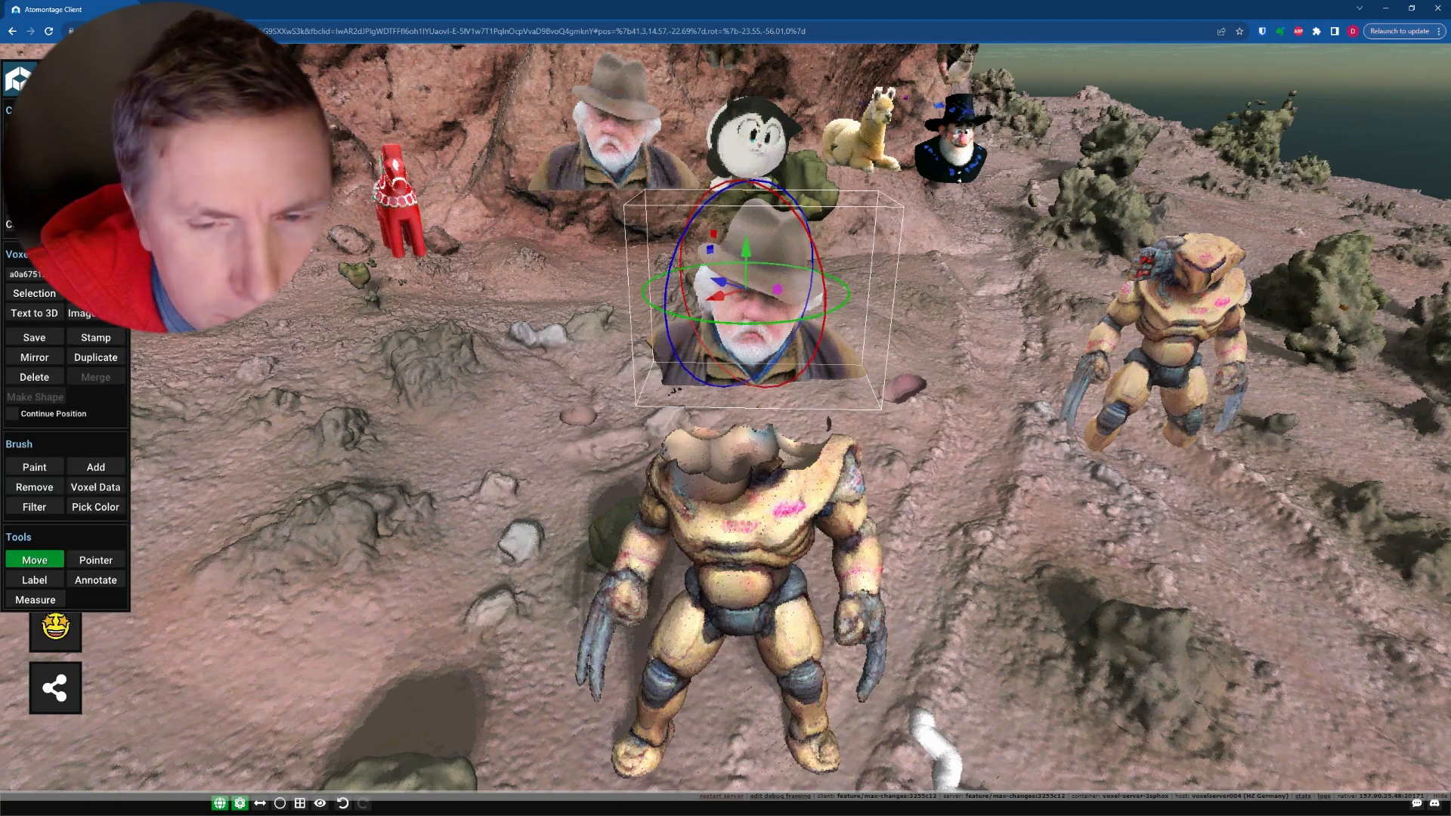
Lower the trimmed bust into the armored body's neck opening and shift it back between the shoulders
left_click_drag(745, 252, 735, 379)
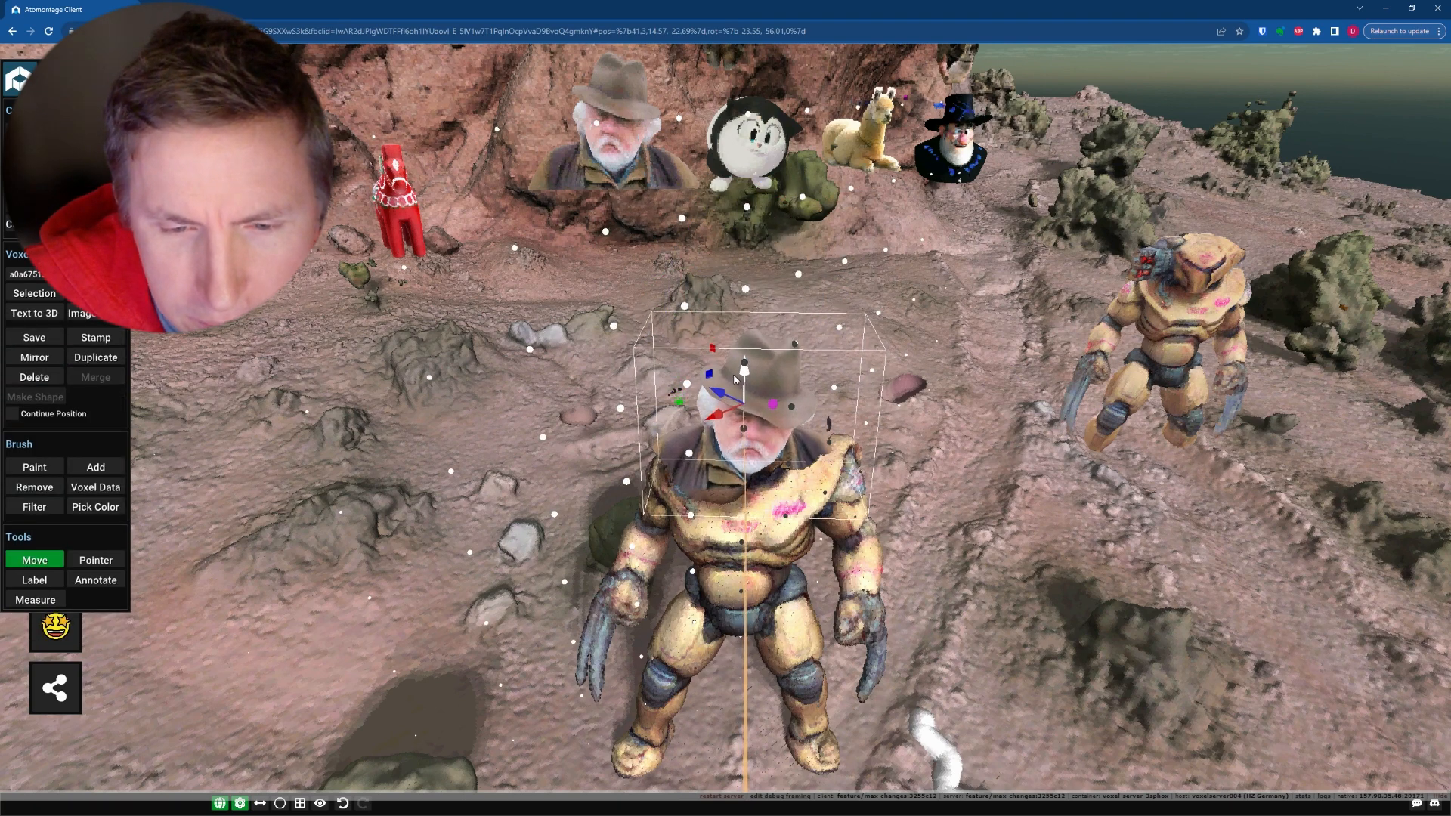
middle_click_drag(614, 469, 857, 463)
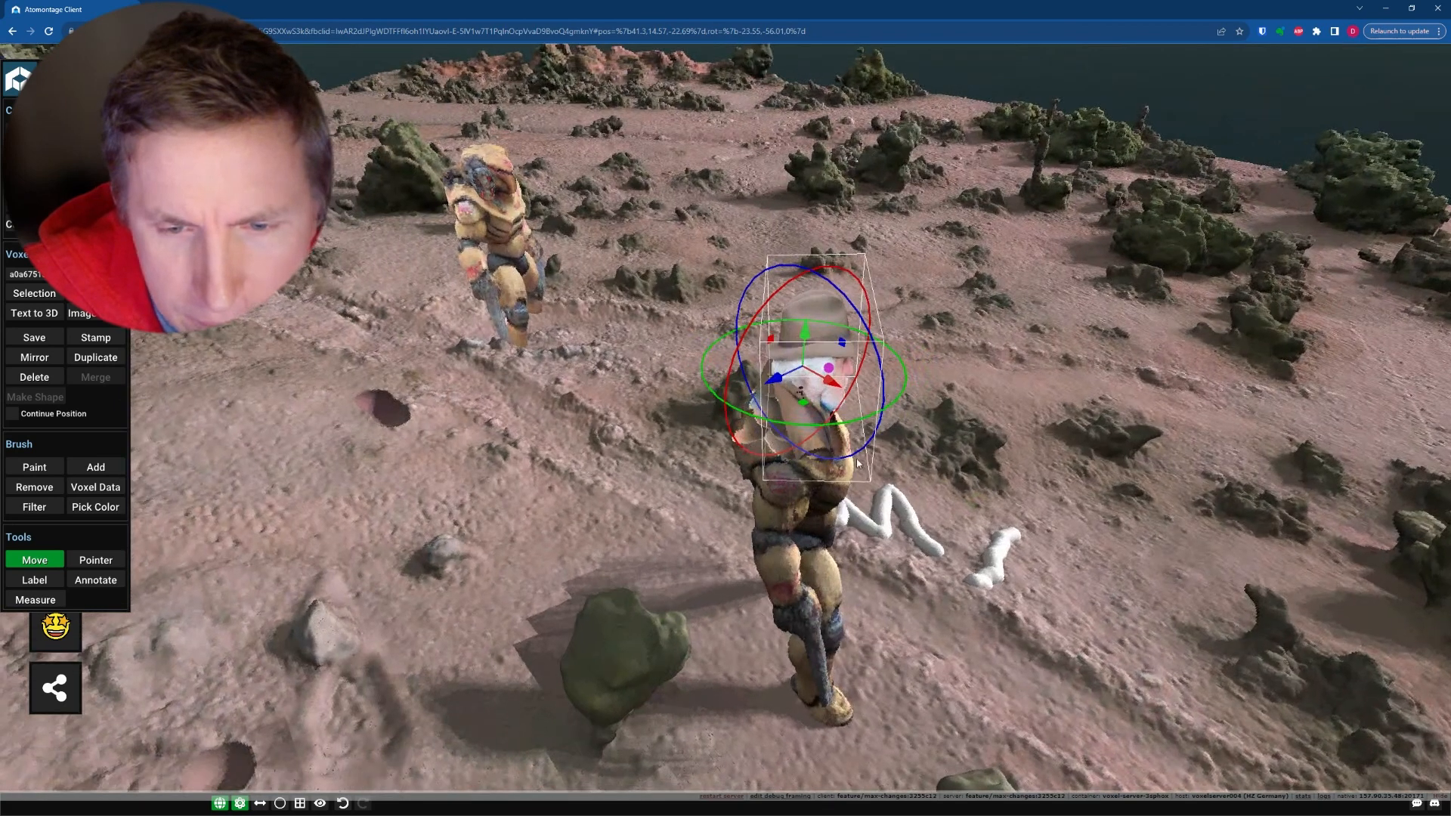
left_click_drag(893, 405, 784, 400)
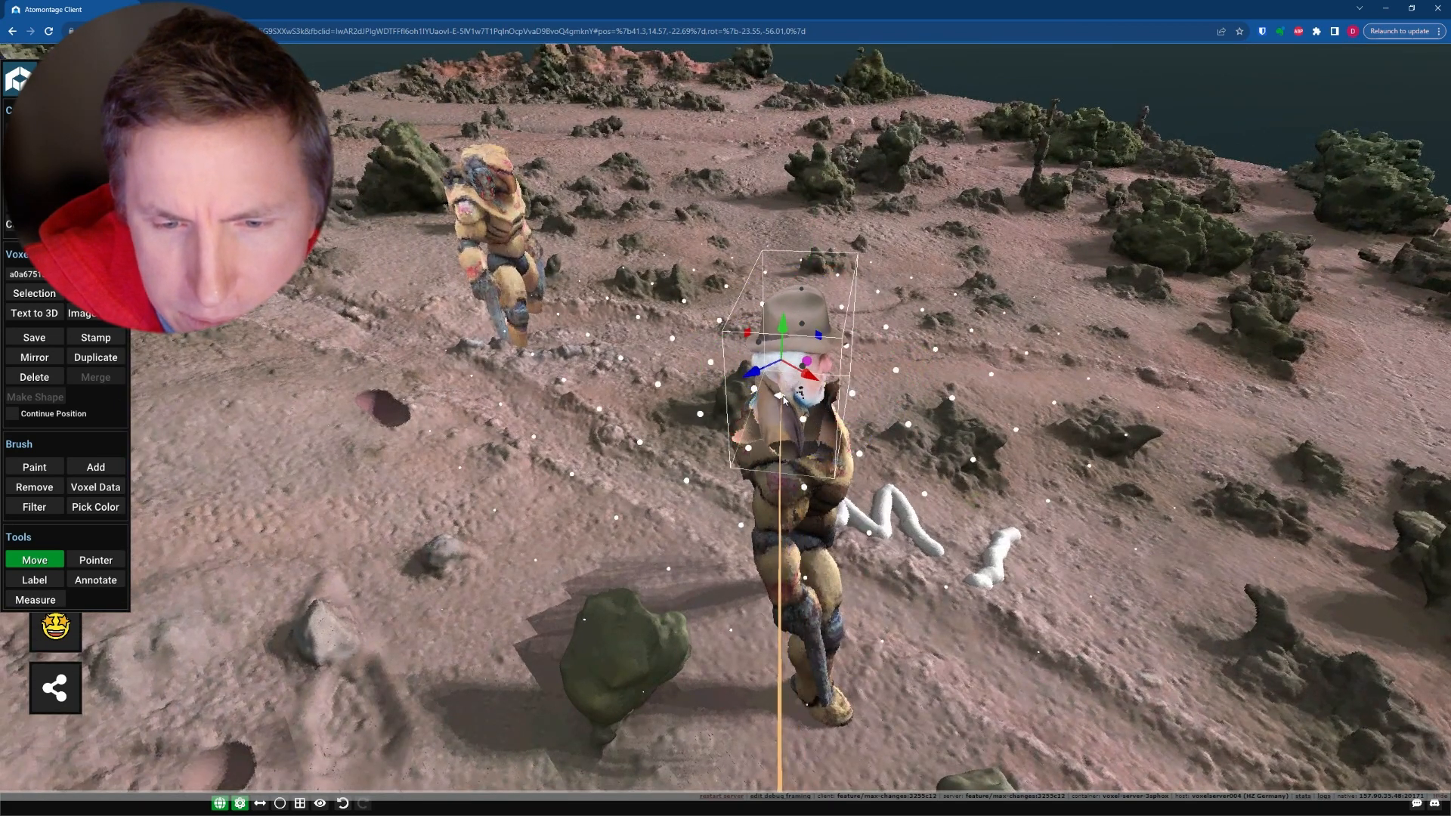
middle_click_drag(801, 404, 630, 478)
middle_click_drag(548, 535, 938, 410)
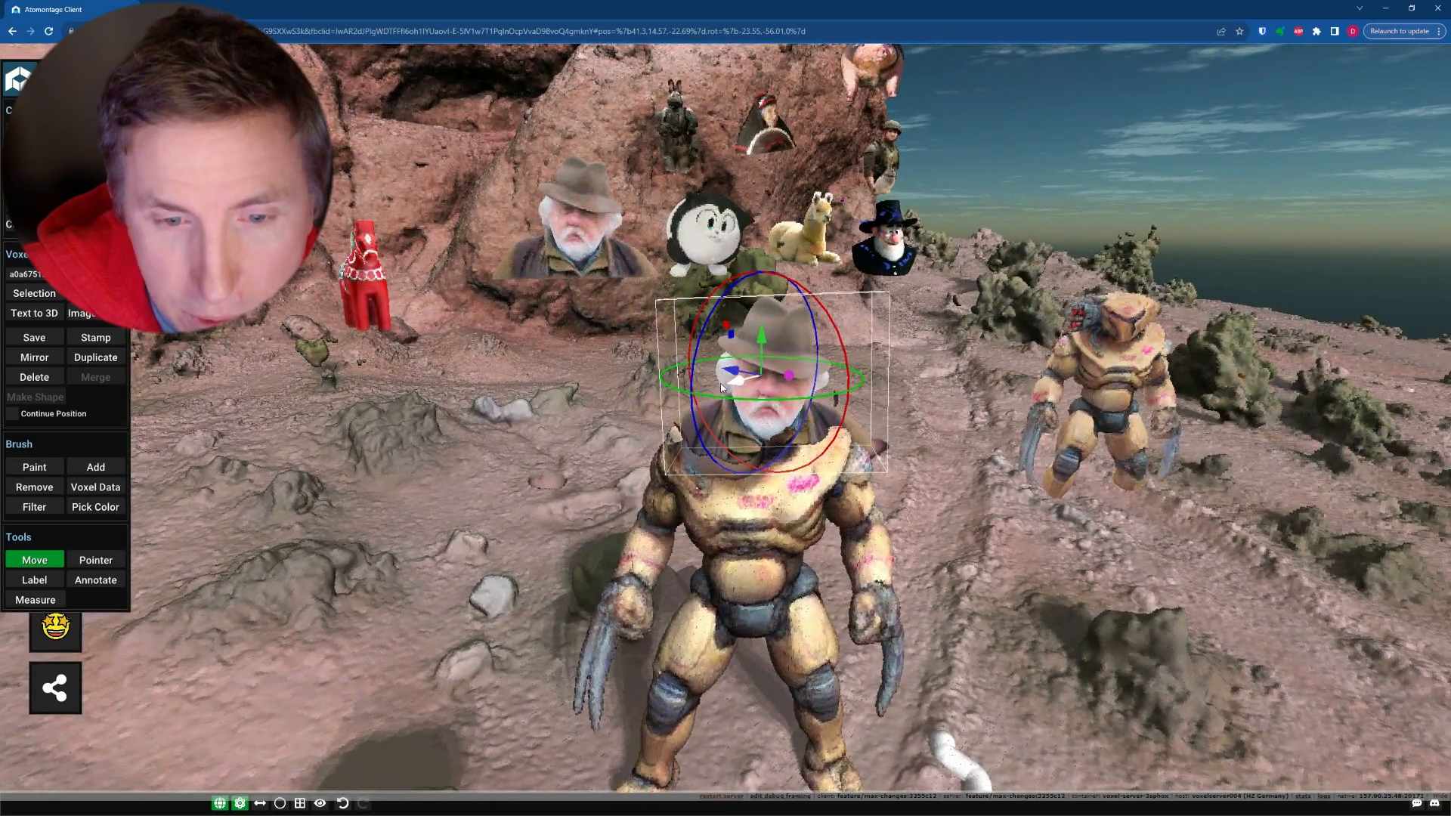
Stamp the brown-hatted bust onto the armored body and move the movable copy aside
middle_click_drag(722, 387, 688, 504)
left_click_drag(668, 503, 659, 515)
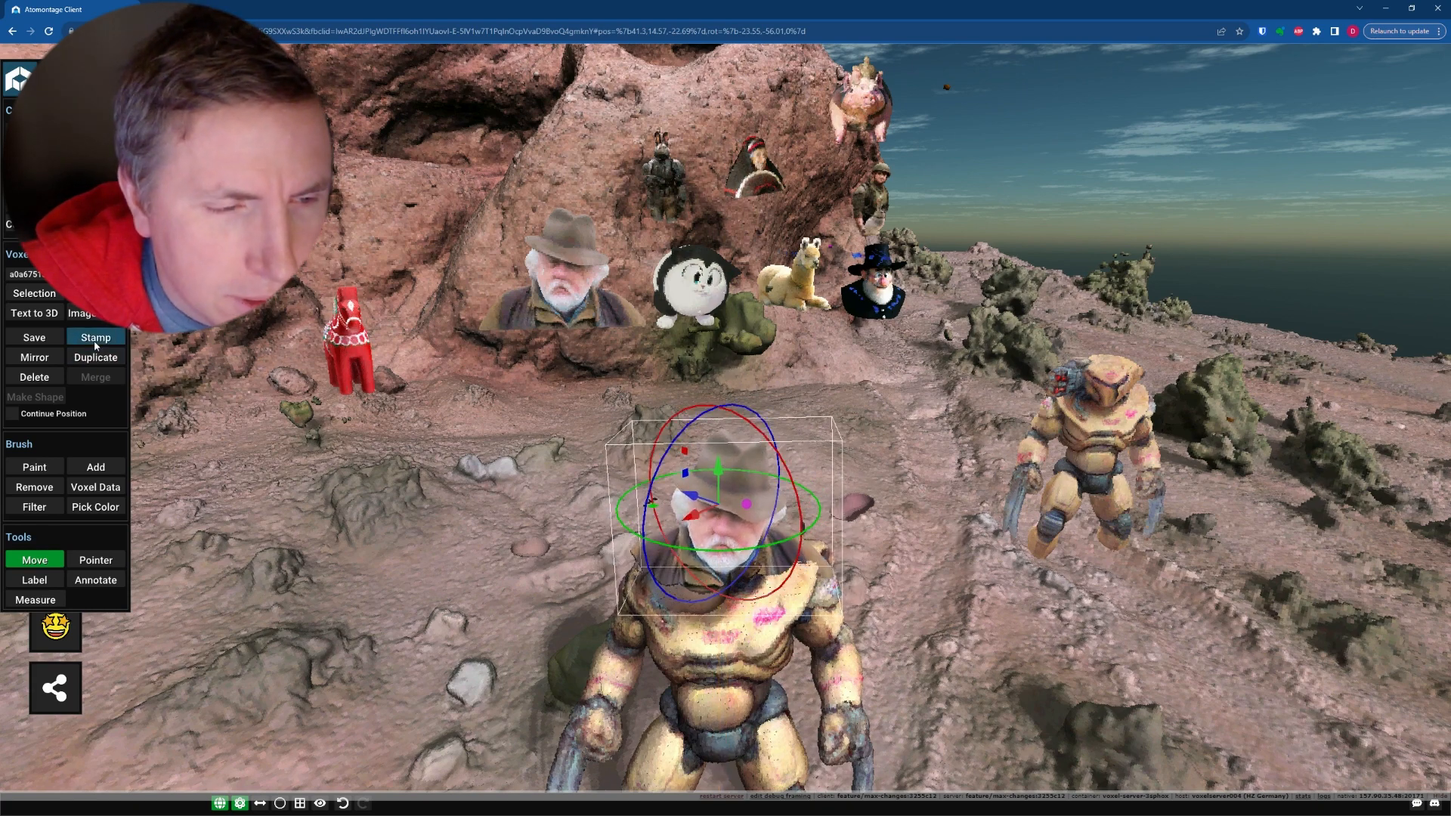
middle_click_drag(676, 509, 669, 487)
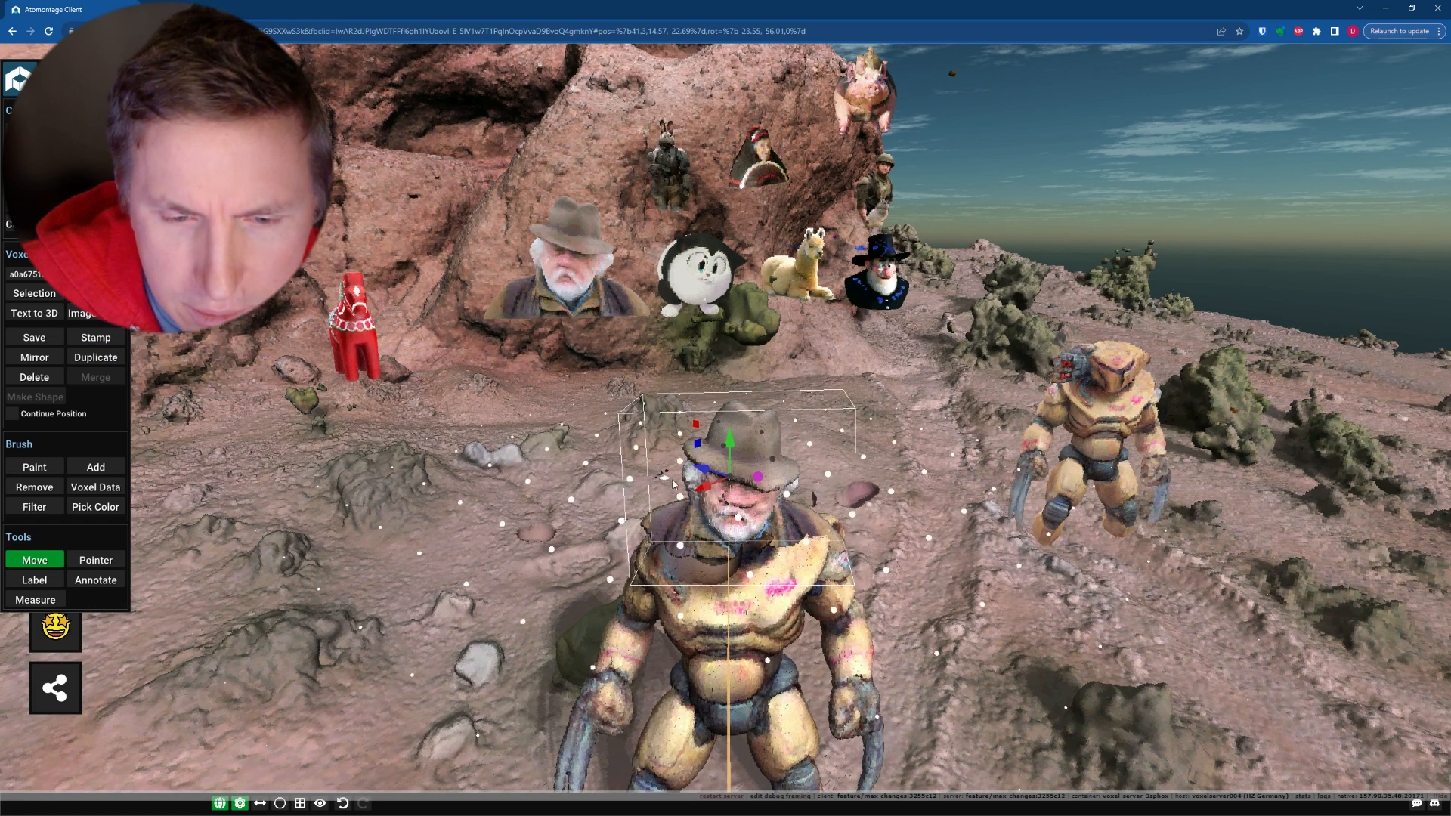
middle_click_drag(946, 530, 996, 442)
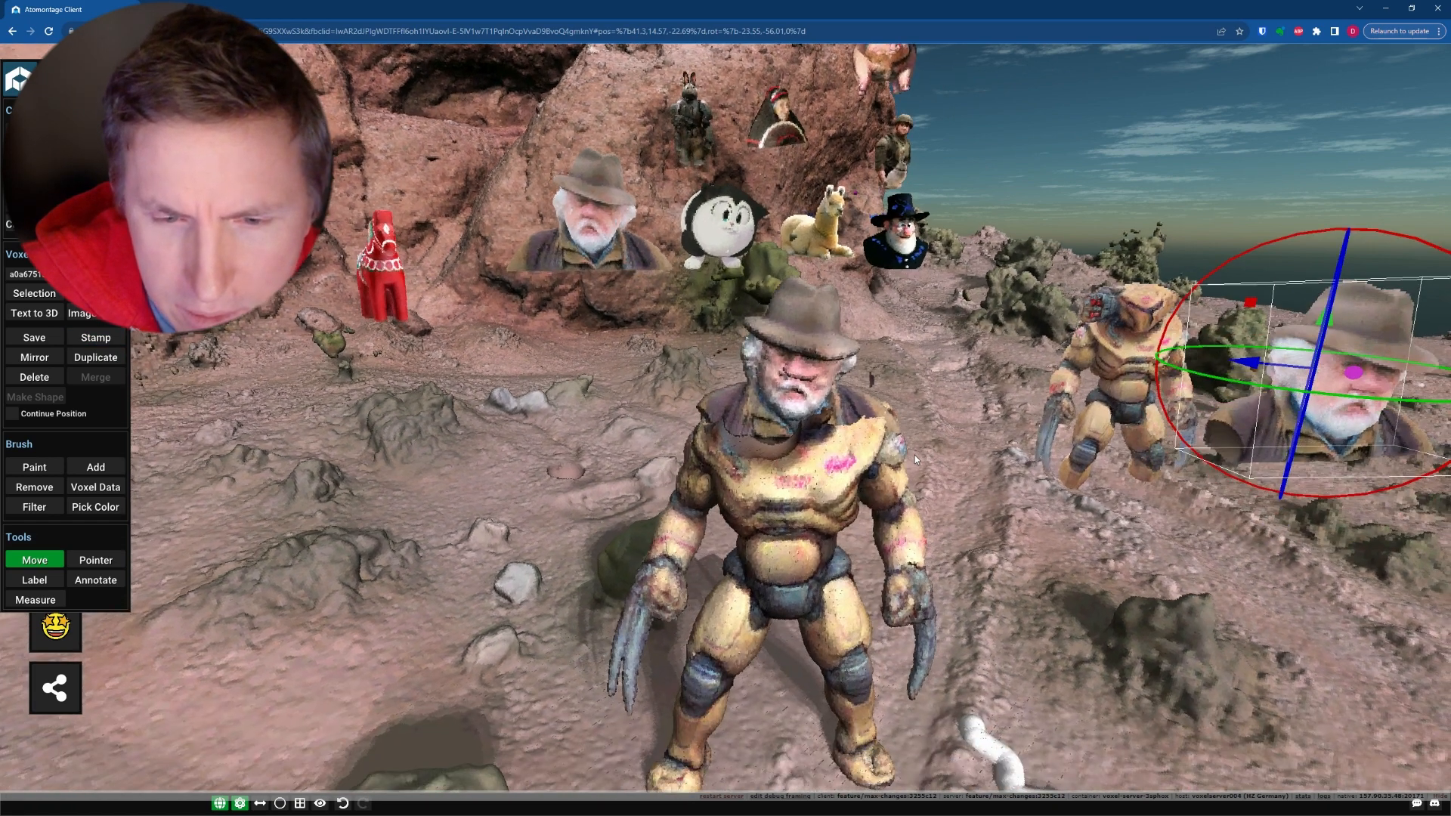
Examine the combined brown-hatted armored character up close and from farther away, and deselect the spare bust
scroll(996, 442, "up", 4)
scroll(996, 442, "down", 2)
scroll(990, 443, "down", 2)
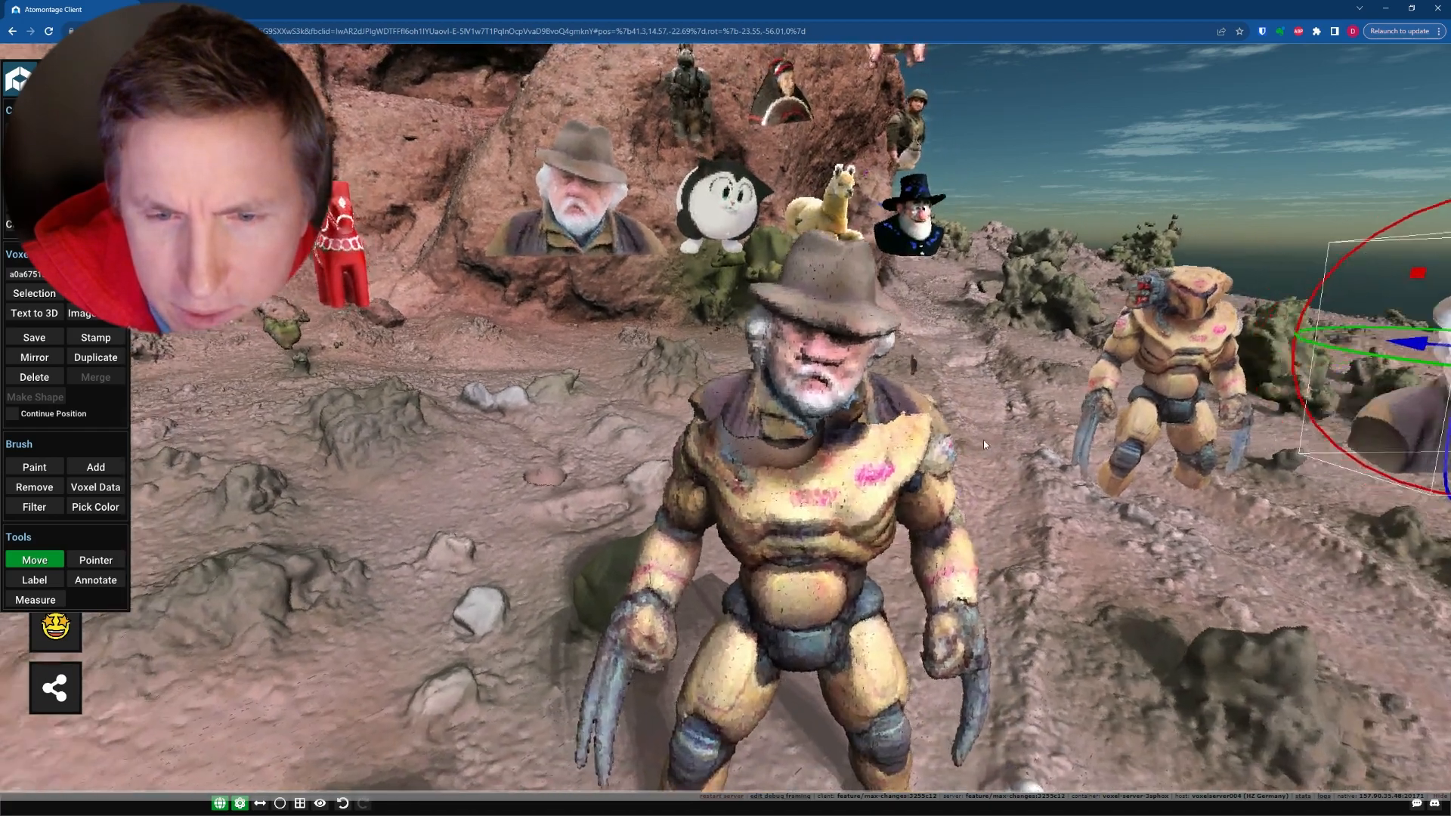
scroll(982, 440, "up", 4)
scroll(972, 429, "down", 3)
scroll(831, 444, "down", 5)
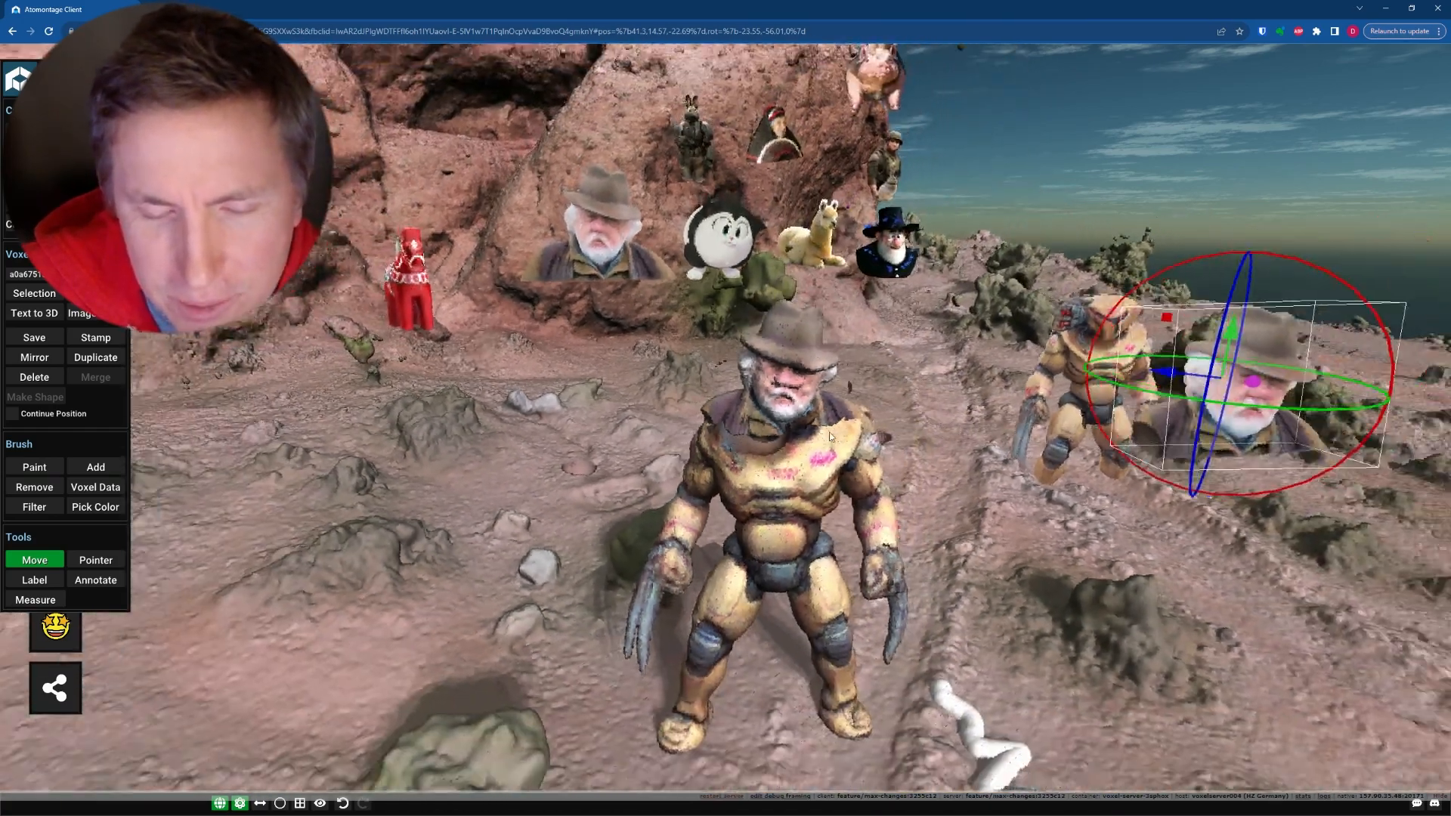
scroll(733, 457, "up", 4)
scroll(748, 442, "up", 6)
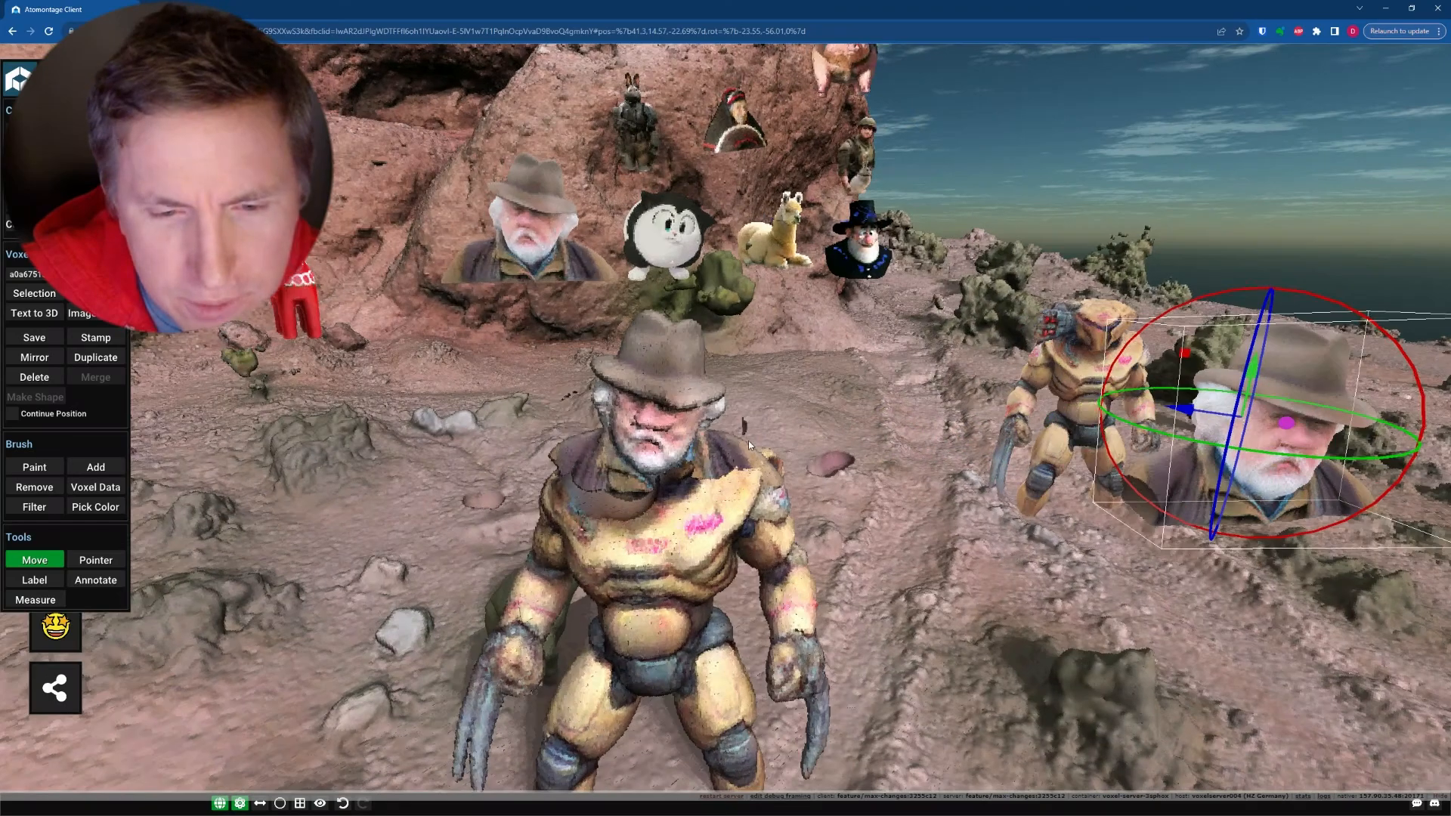
scroll(882, 385, "down", 2)
scroll(882, 386, "down", 4)
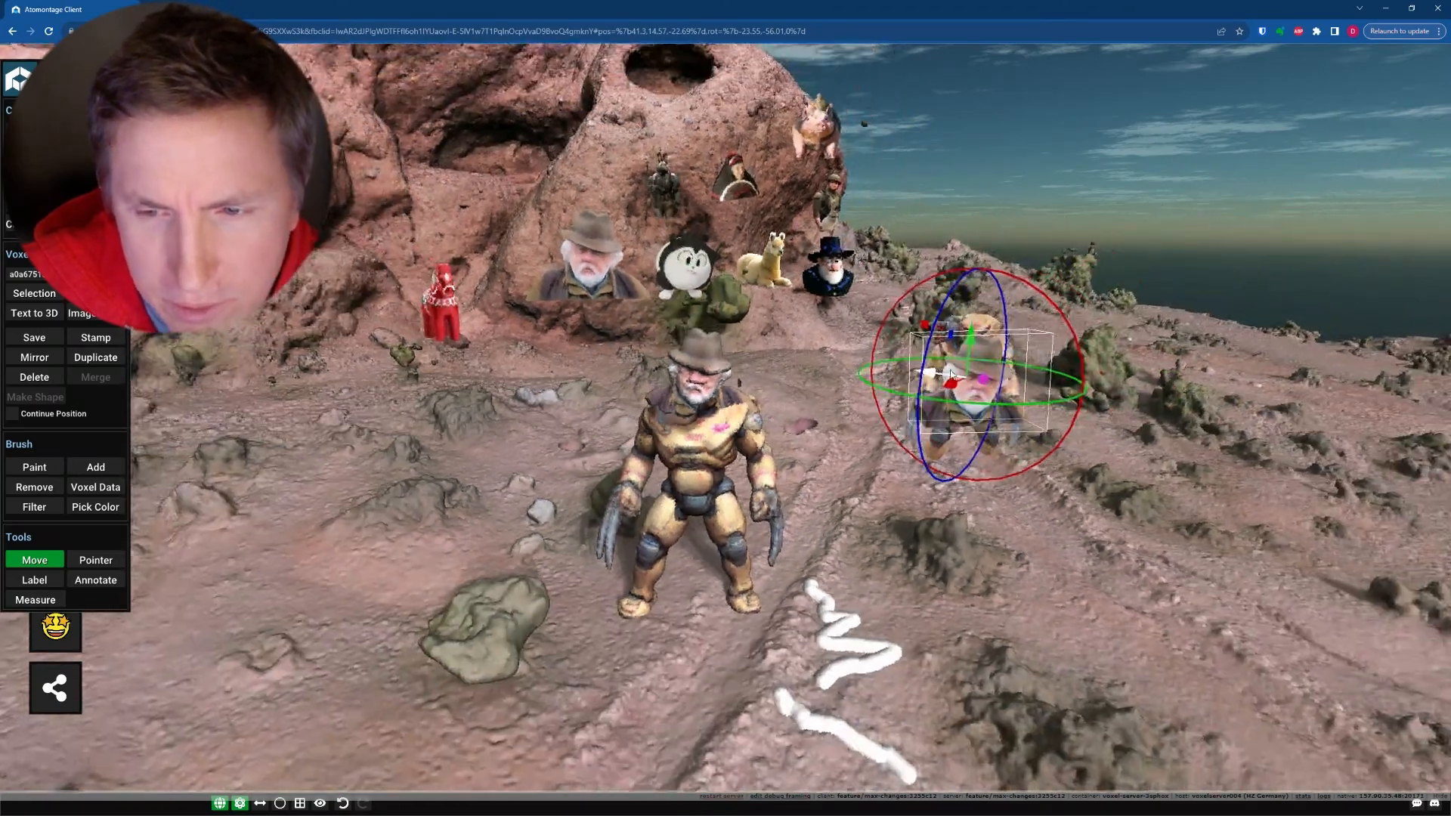
scroll(869, 400, "up", 1)
left_click(802, 411)
scroll(903, 423, "down", 2)
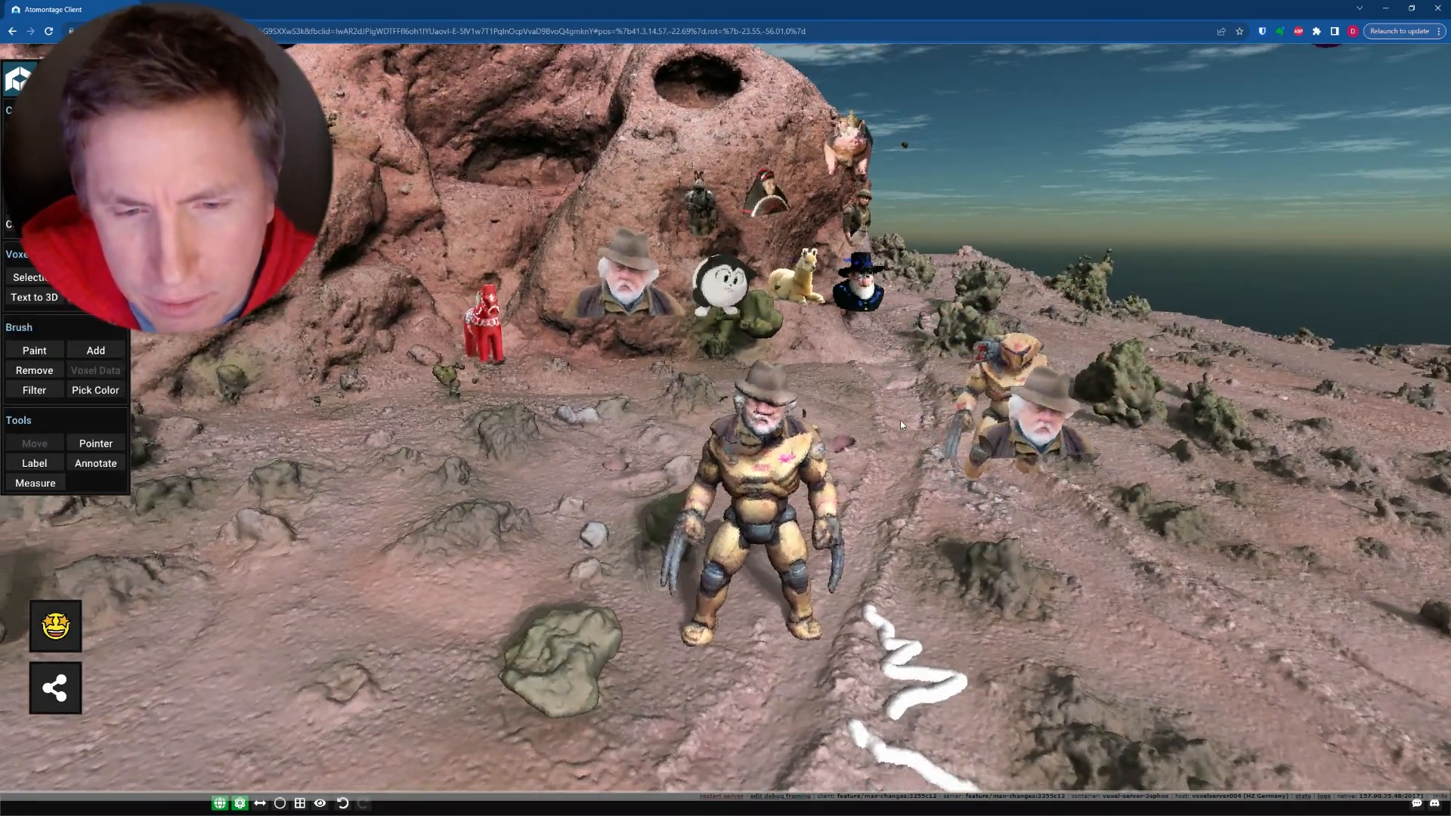
Select the intact armored figure with the shoulder cannon, enlarge it, and move it onto the open slope
scroll(907, 418, "up", 4)
scroll(908, 417, "down", 2)
middle_click_drag(1098, 434, 992, 473)
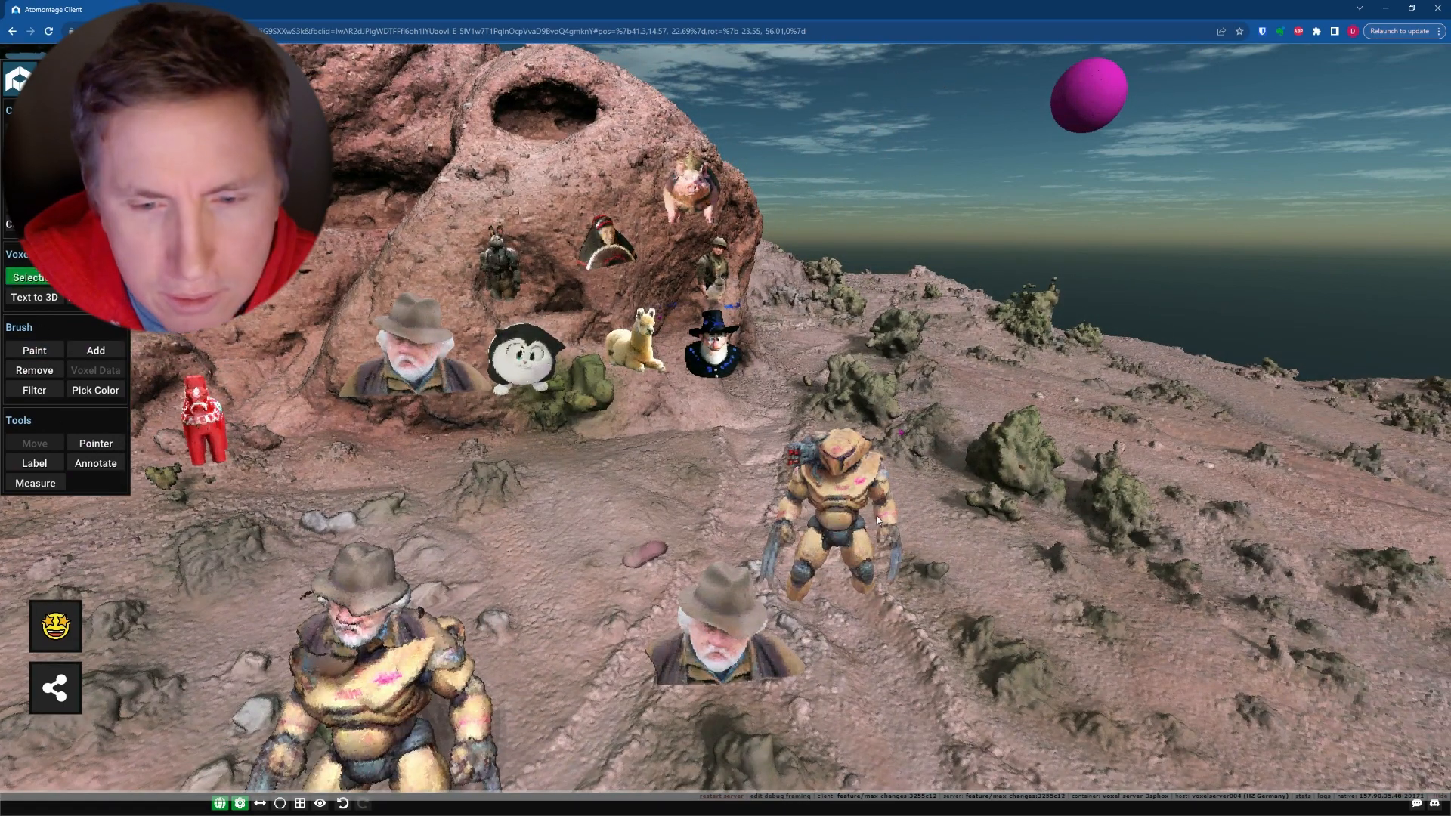
left_click_drag(859, 531, 928, 533)
left_click_drag(838, 500, 813, 190)
left_click_drag(775, 235, 775, 490)
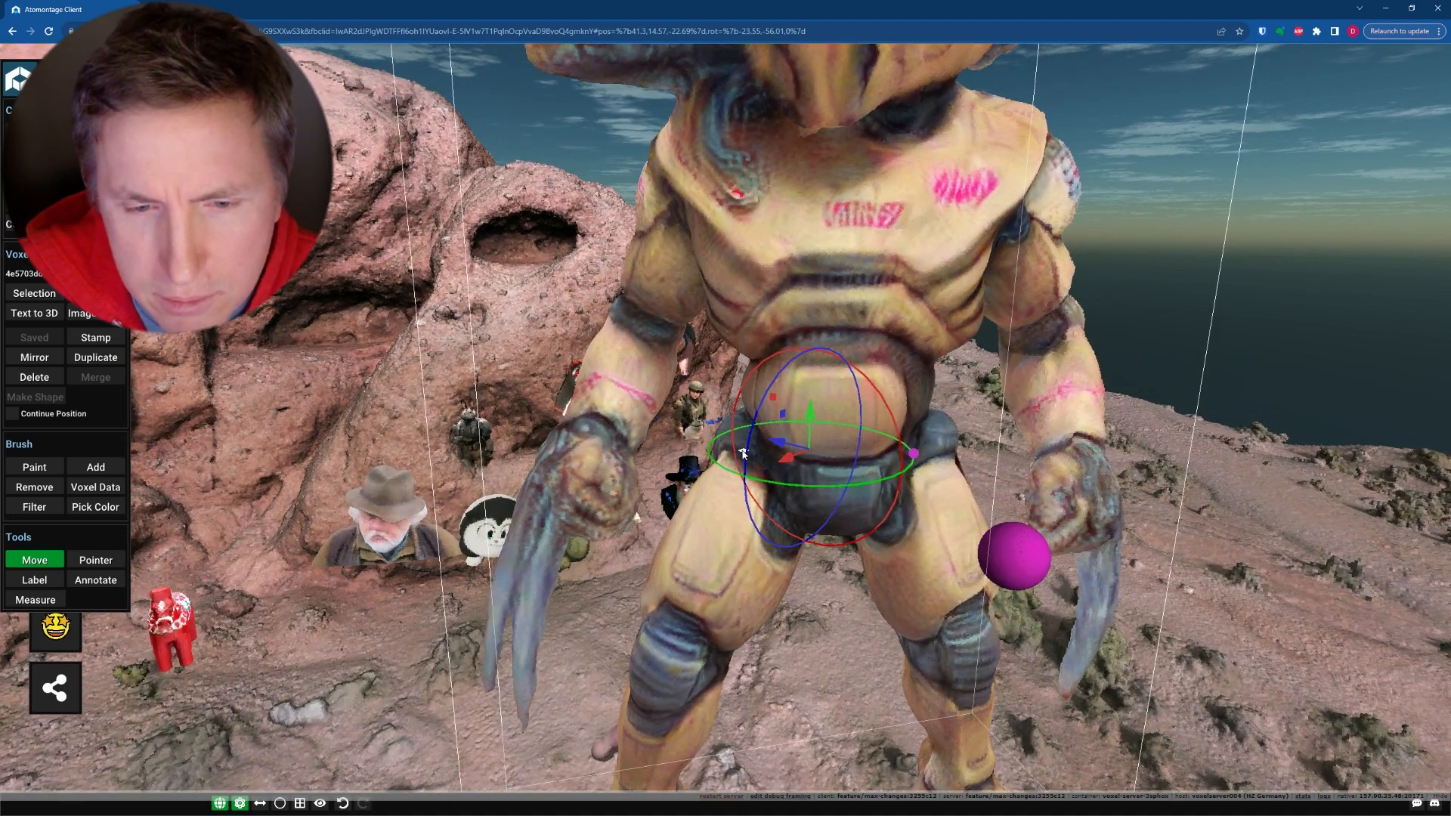
left_click_drag(899, 446, 1002, 364)
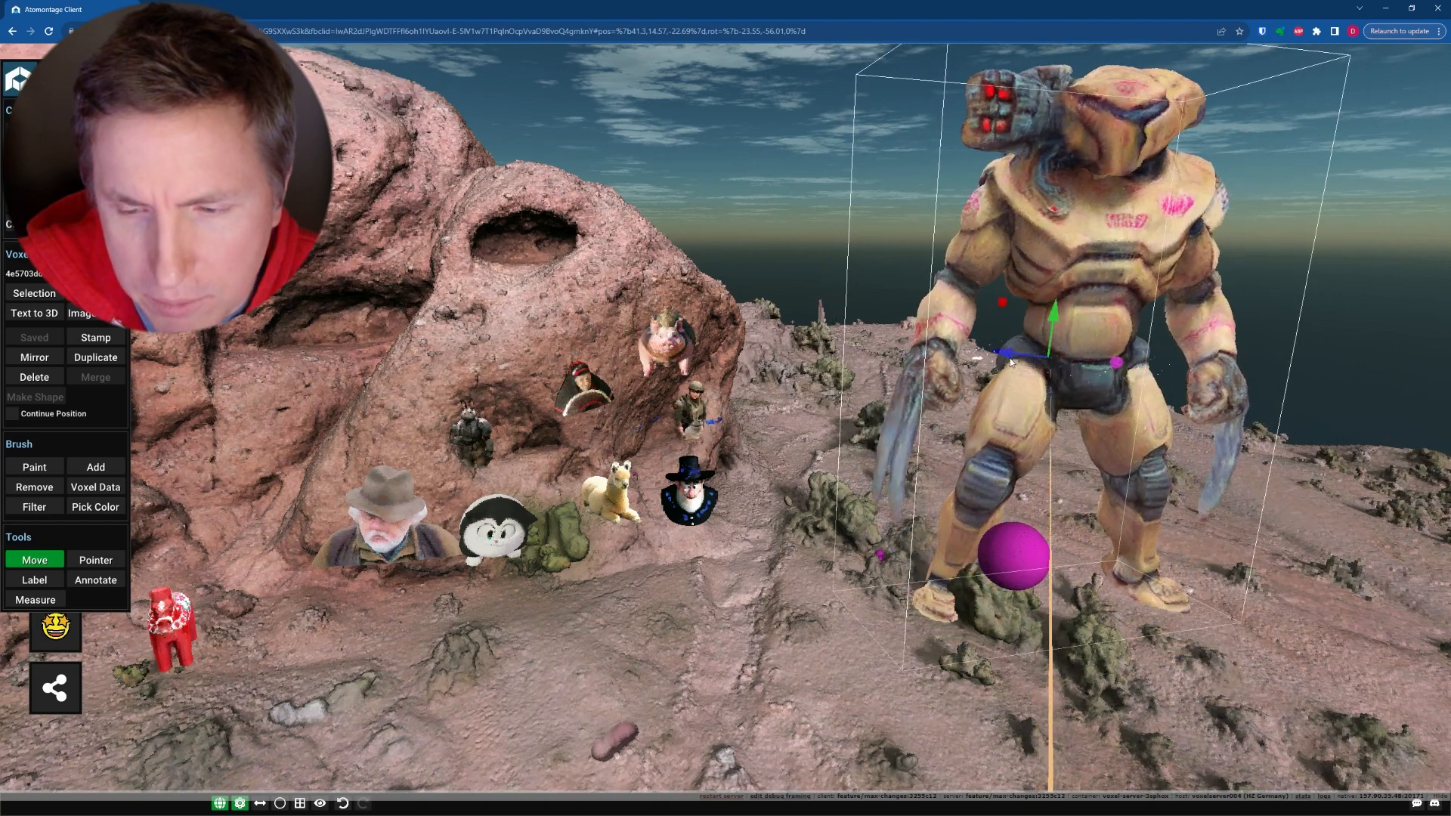
Stamp the enlarged armored figure into the scene and move the selected original aside
middle_click_drag(1017, 363, 700, 493)
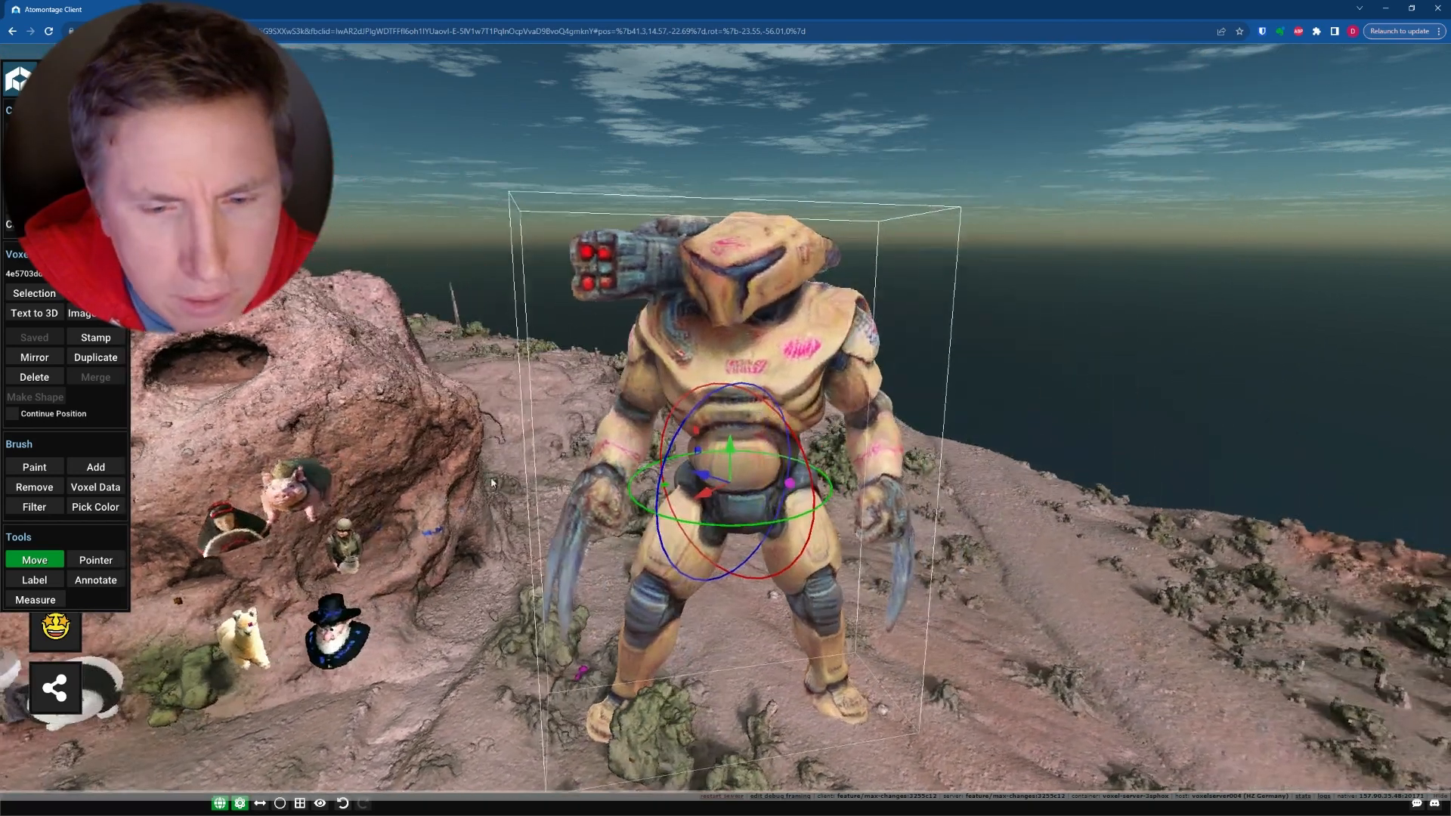
scroll(699, 494, "up", 2)
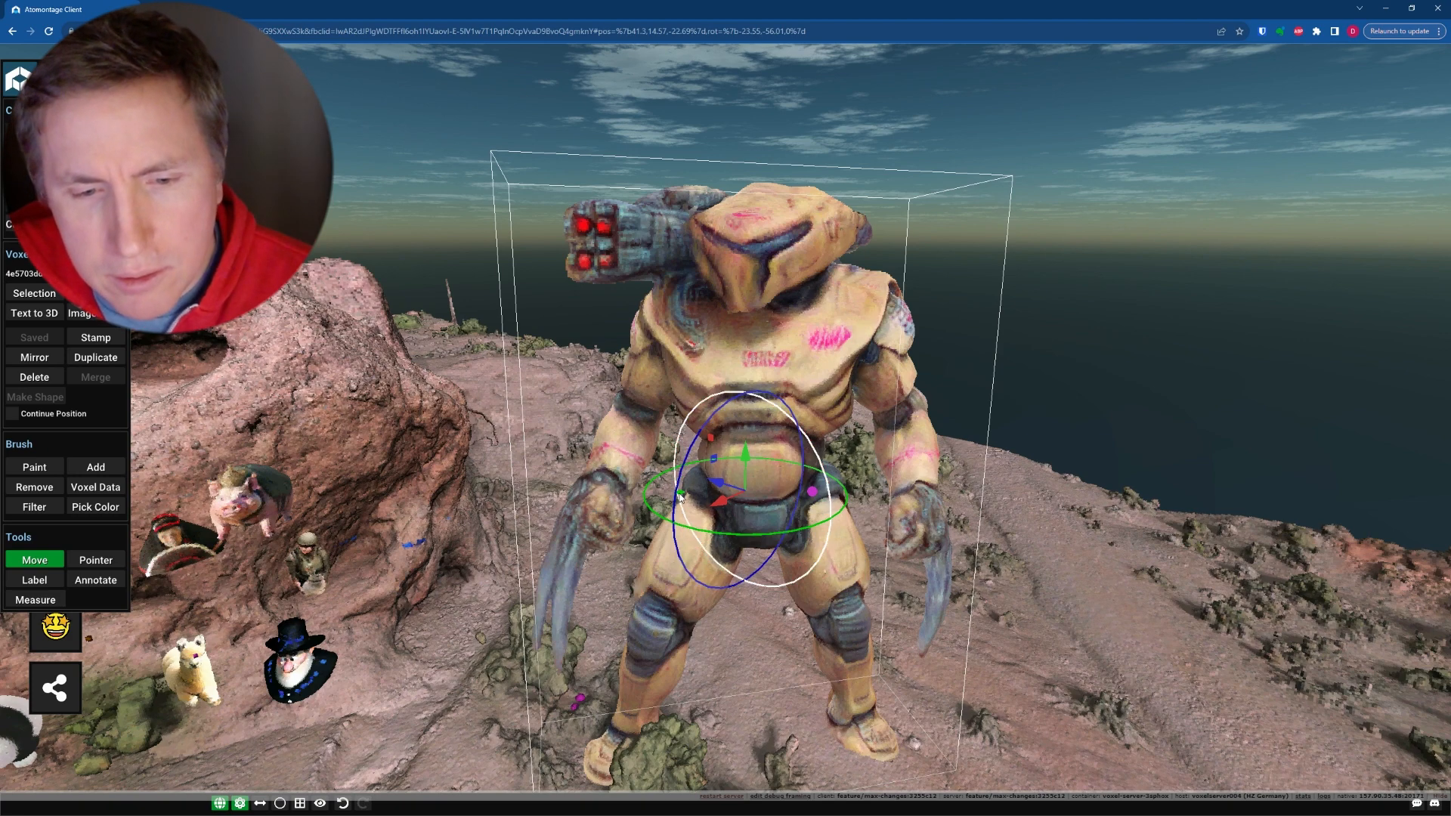
left_click_drag(1035, 545, 1169, 536)
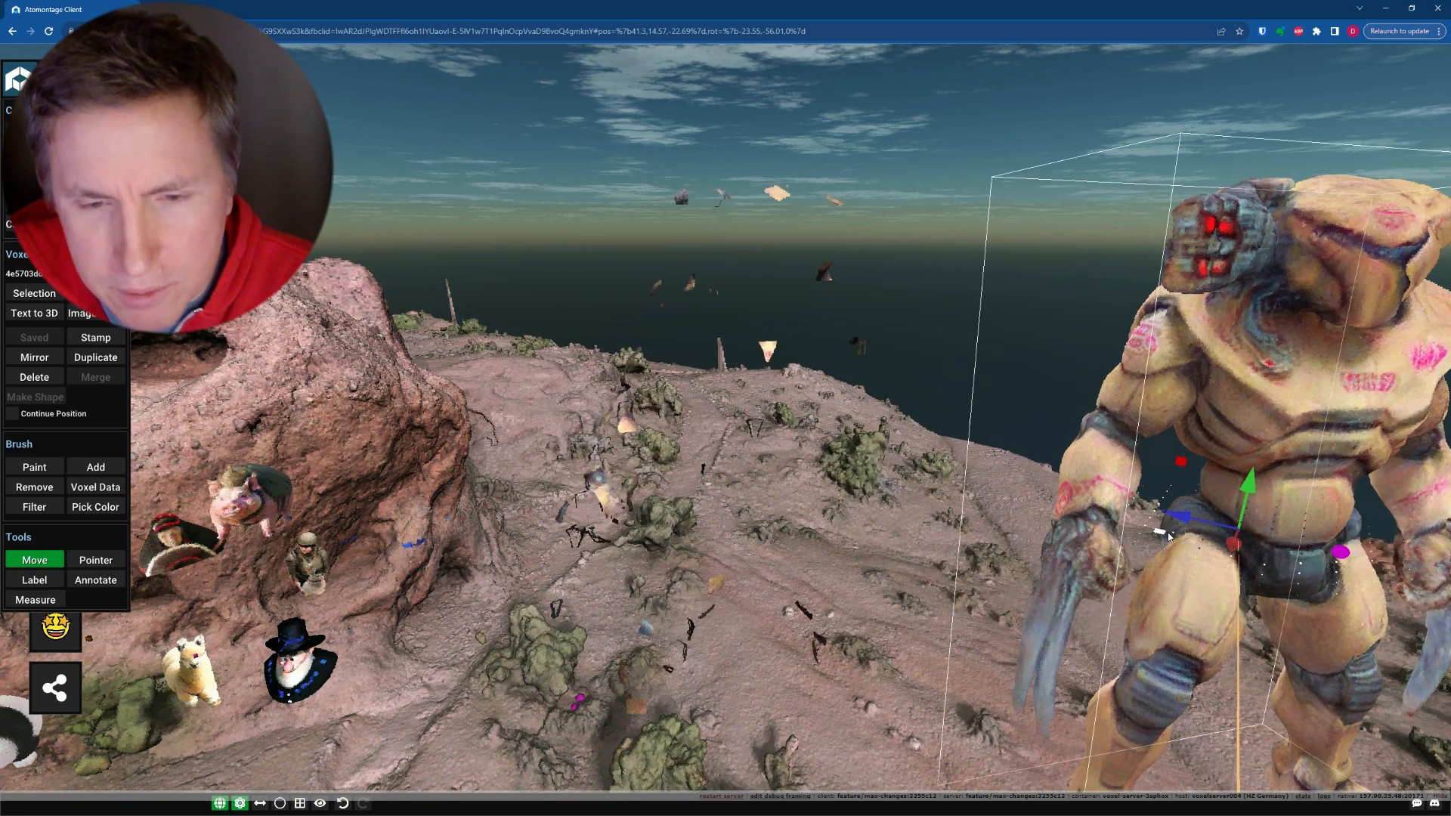
Examine the voxel fragments of the stamped armored figure at different distances as they load
scroll(942, 518, "up", 5)
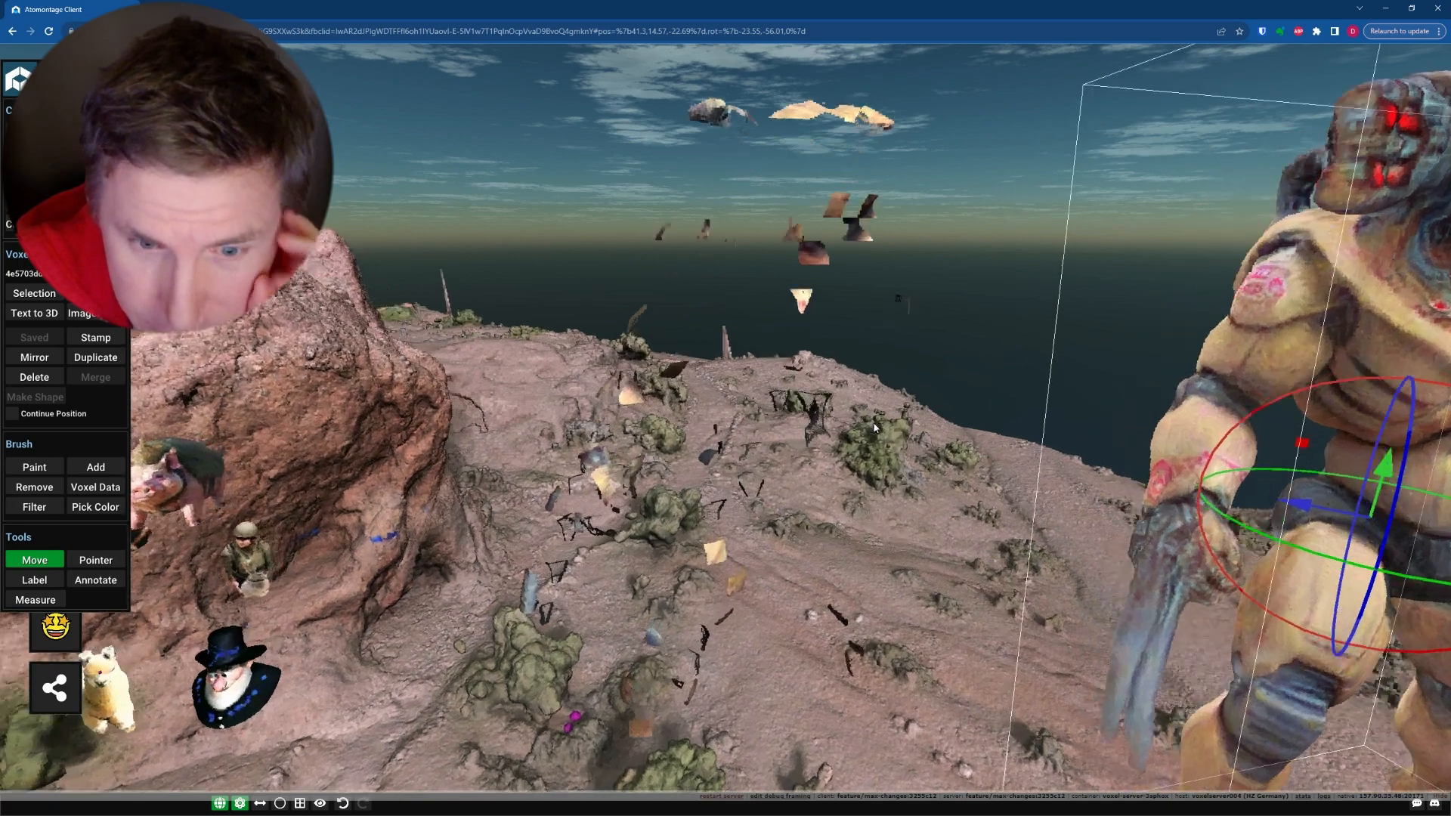
scroll(877, 445, "up", 5)
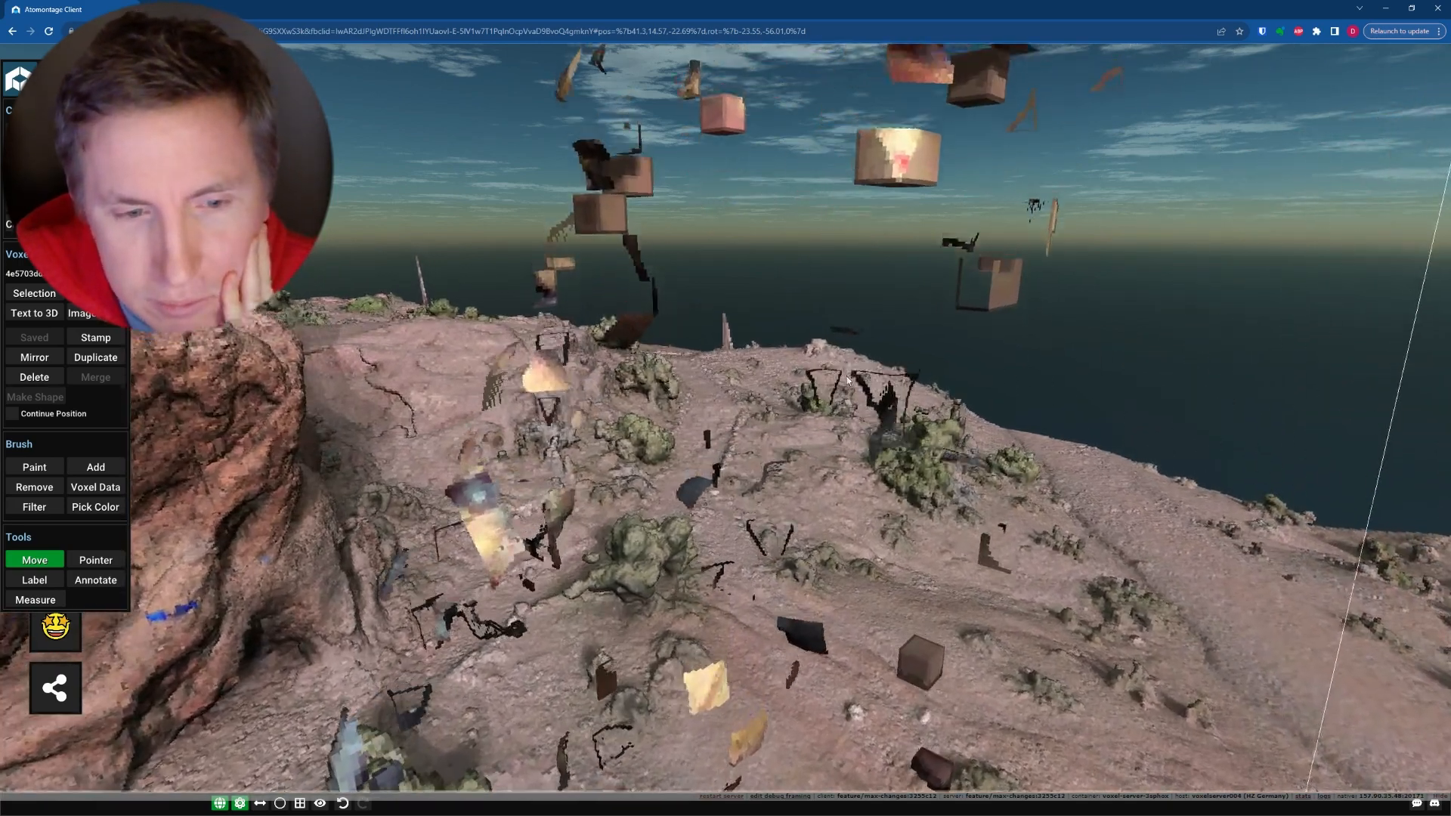
middle_click_drag(828, 445, 795, 534)
scroll(810, 483, "down", 5)
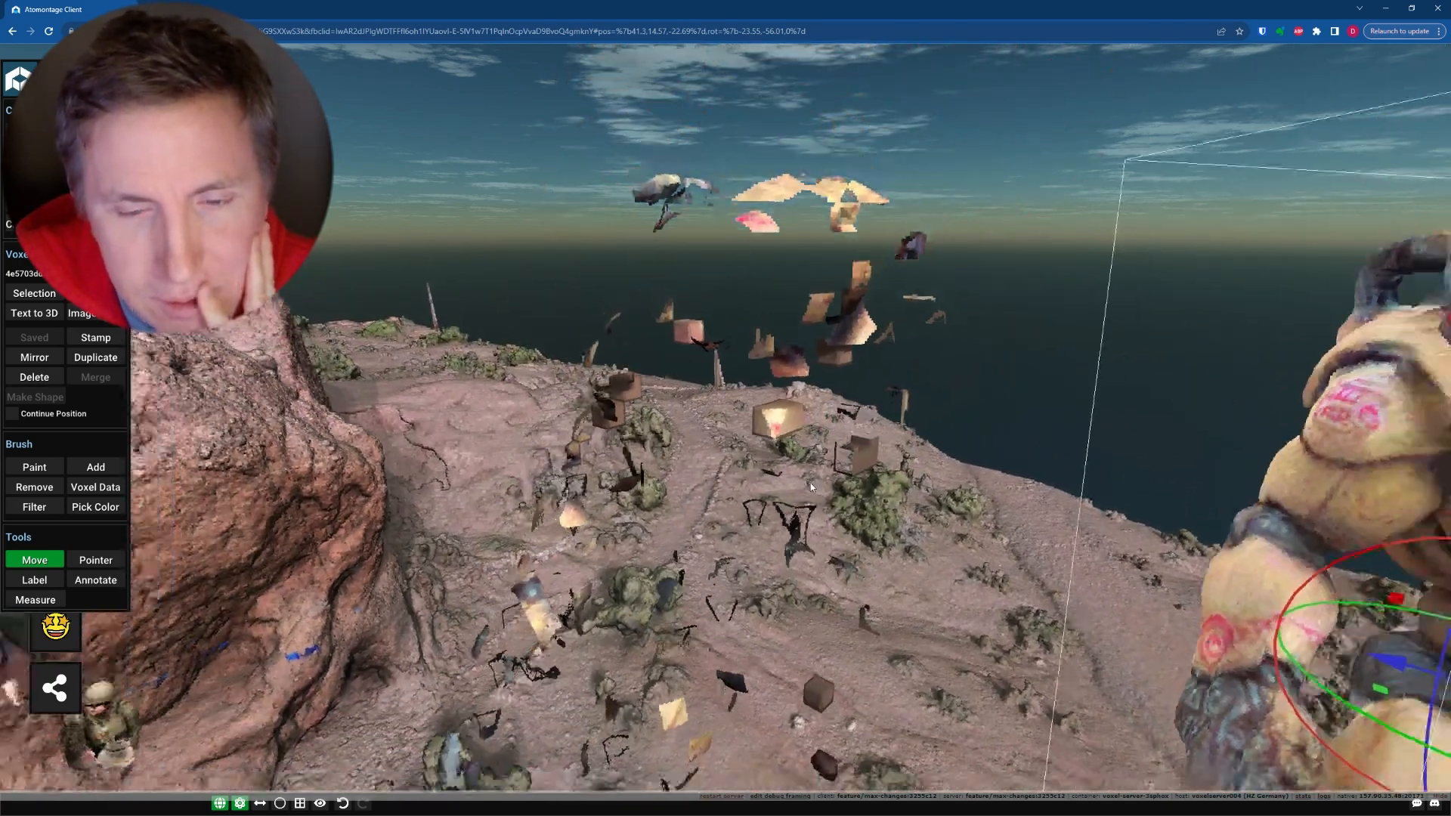
scroll(816, 473, "up", 4)
middle_click_drag(822, 425, 826, 449)
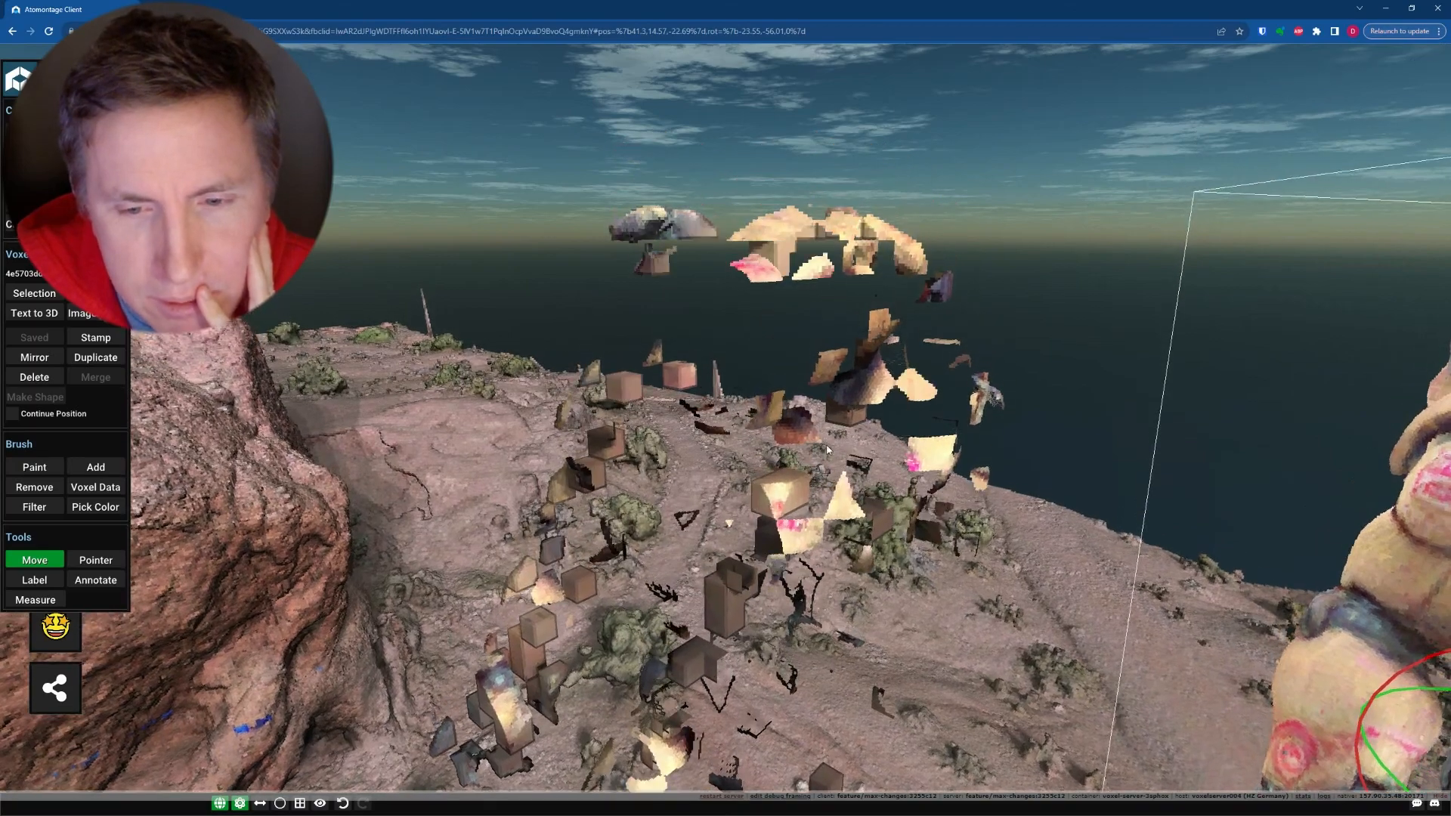
scroll(836, 449, "down", 5)
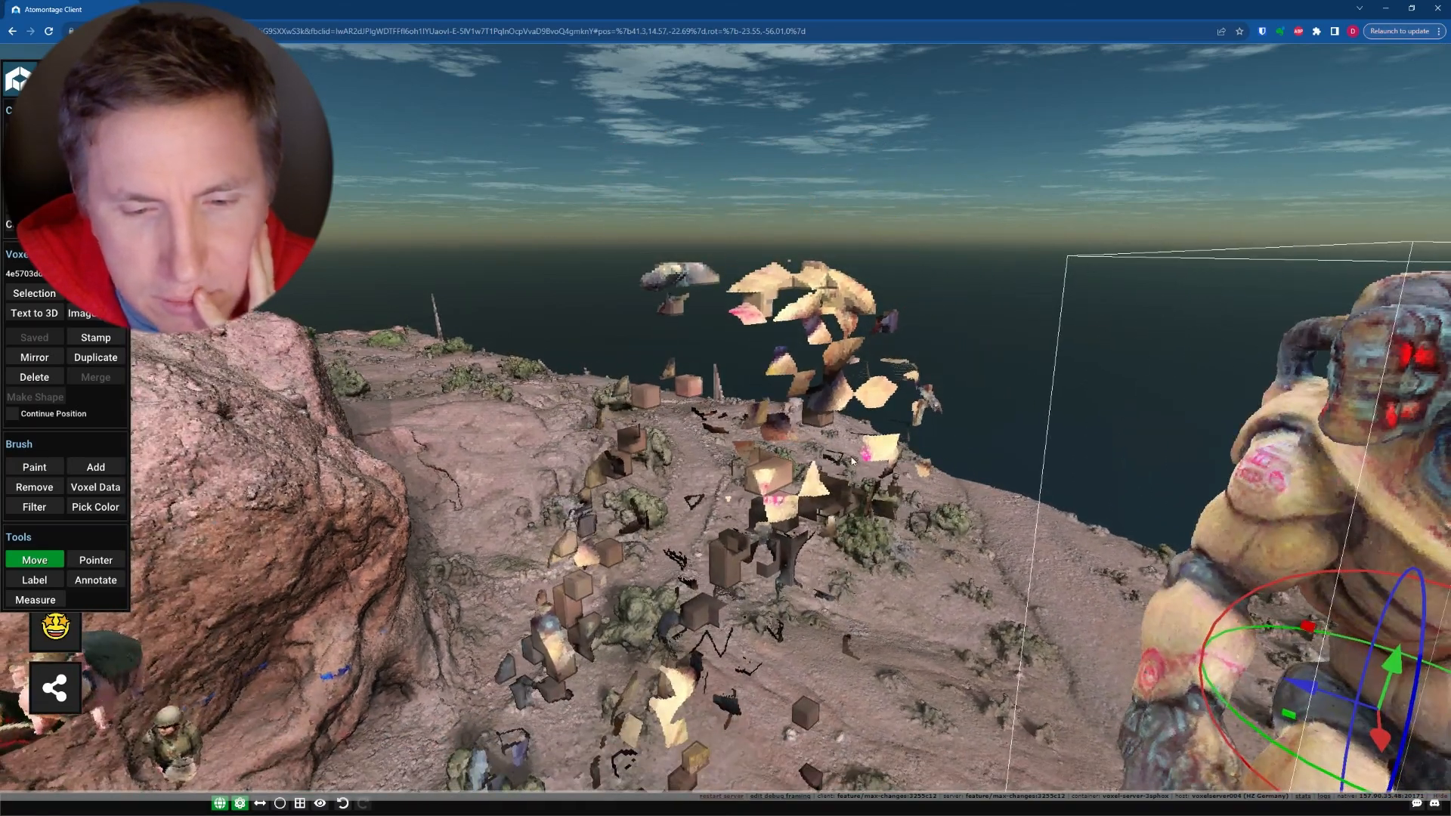
scroll(850, 457, "up", 5)
scroll(854, 461, "up", 5)
scroll(854, 461, "down", 7)
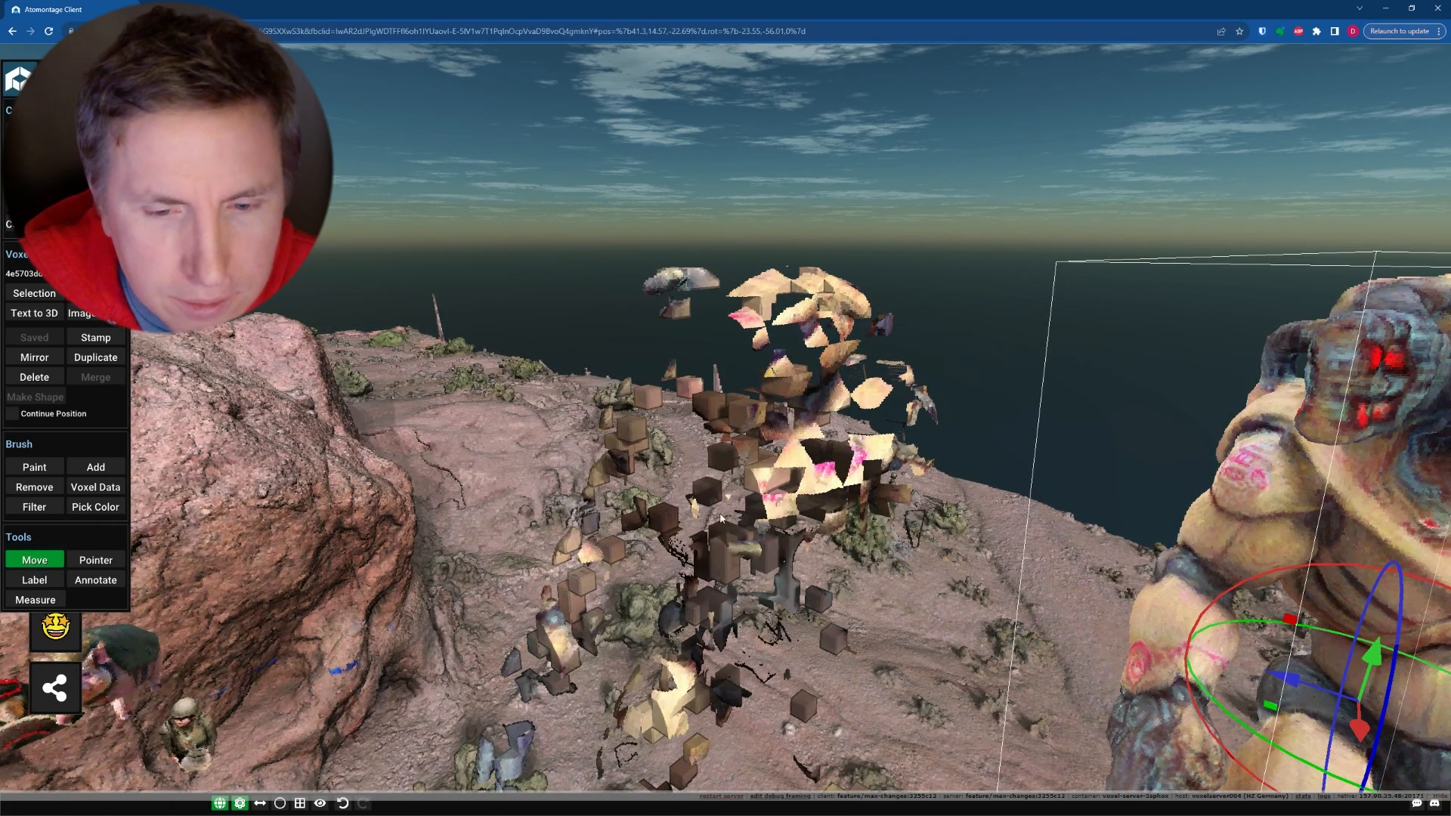
Deselect the enlarged armored figure and compare it with the partly formed stamped copy
left_click_drag(720, 518, 765, 278)
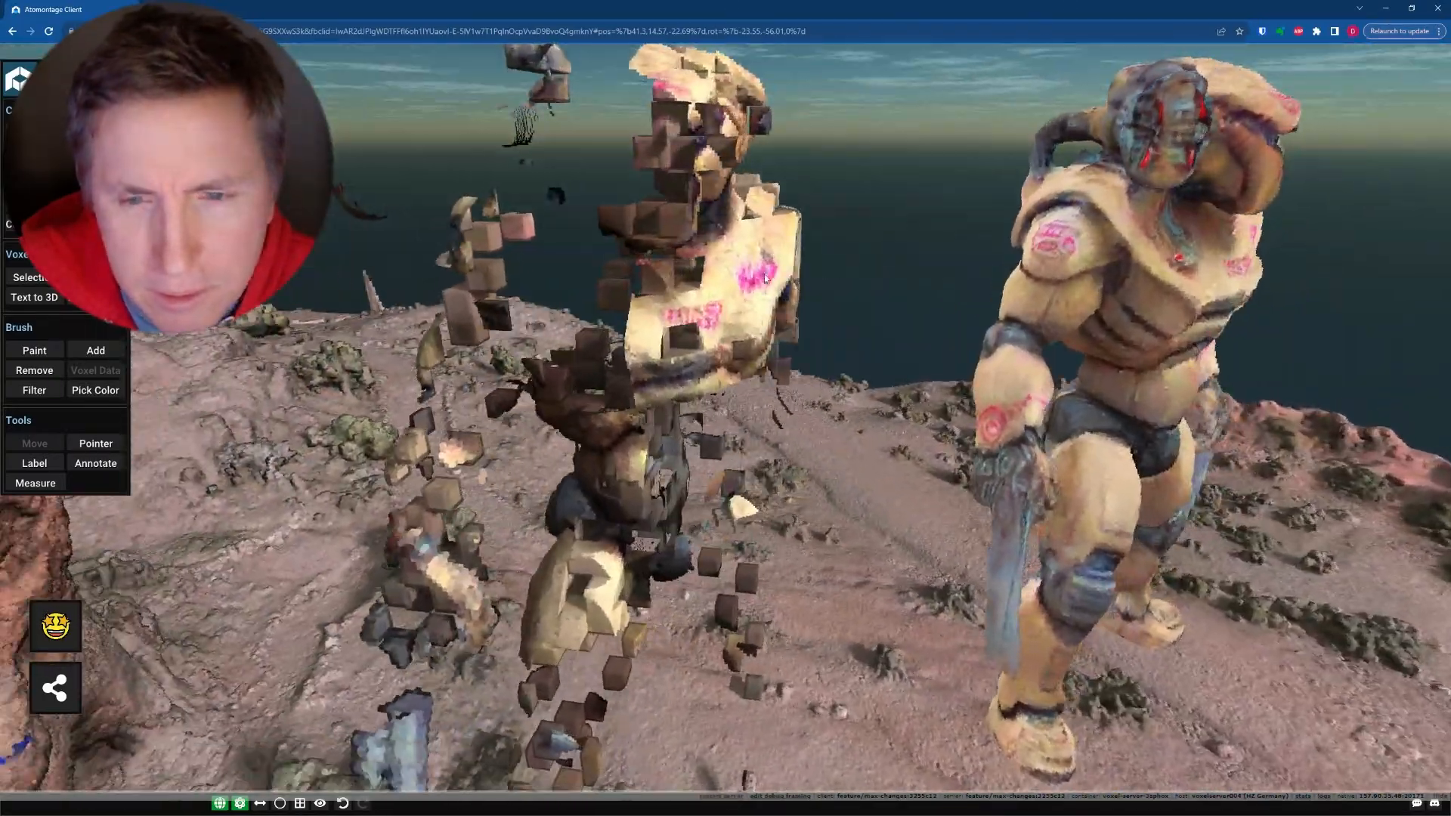
scroll(765, 279, "down", 6)
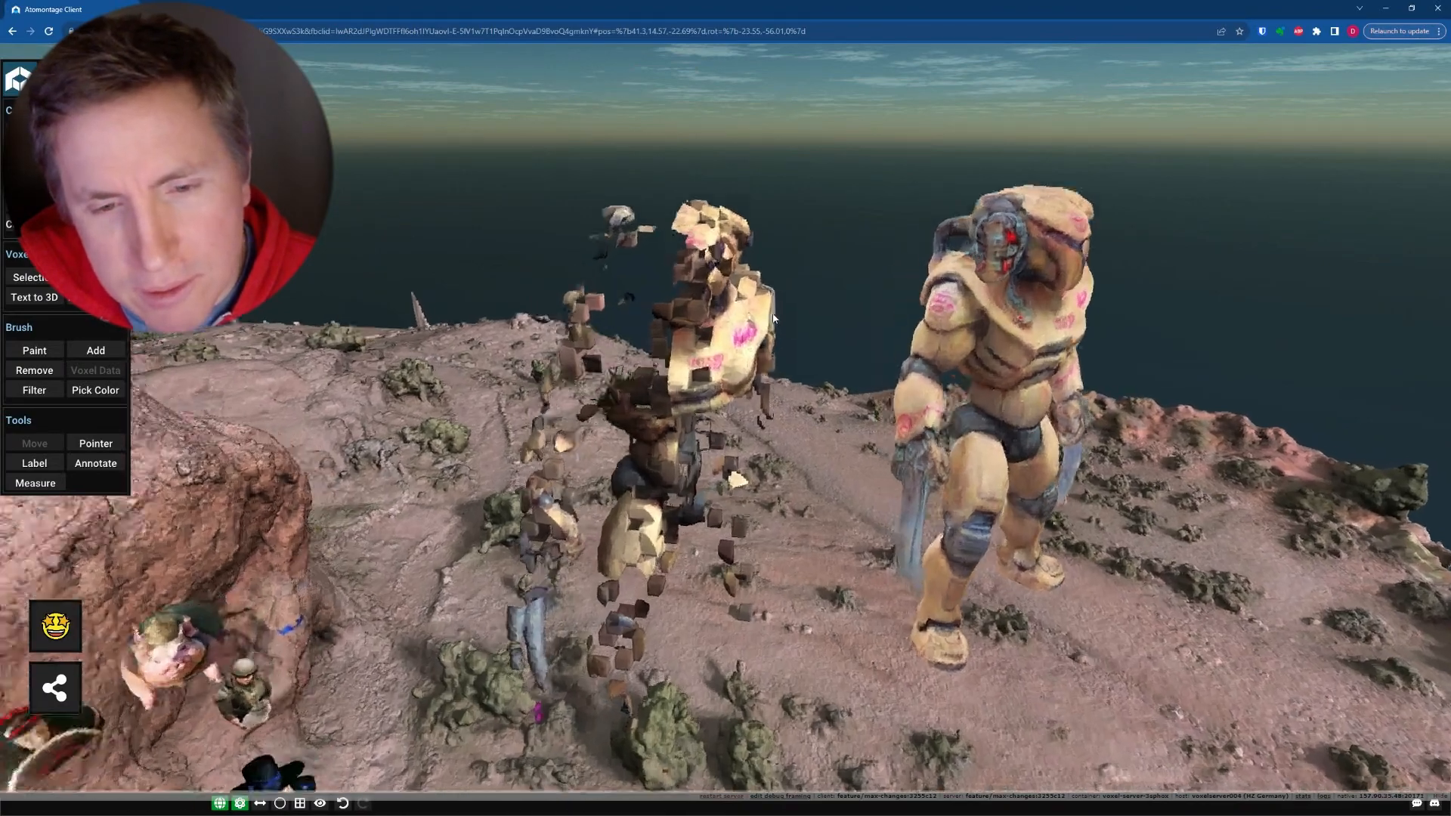
scroll(773, 318, "up", 8)
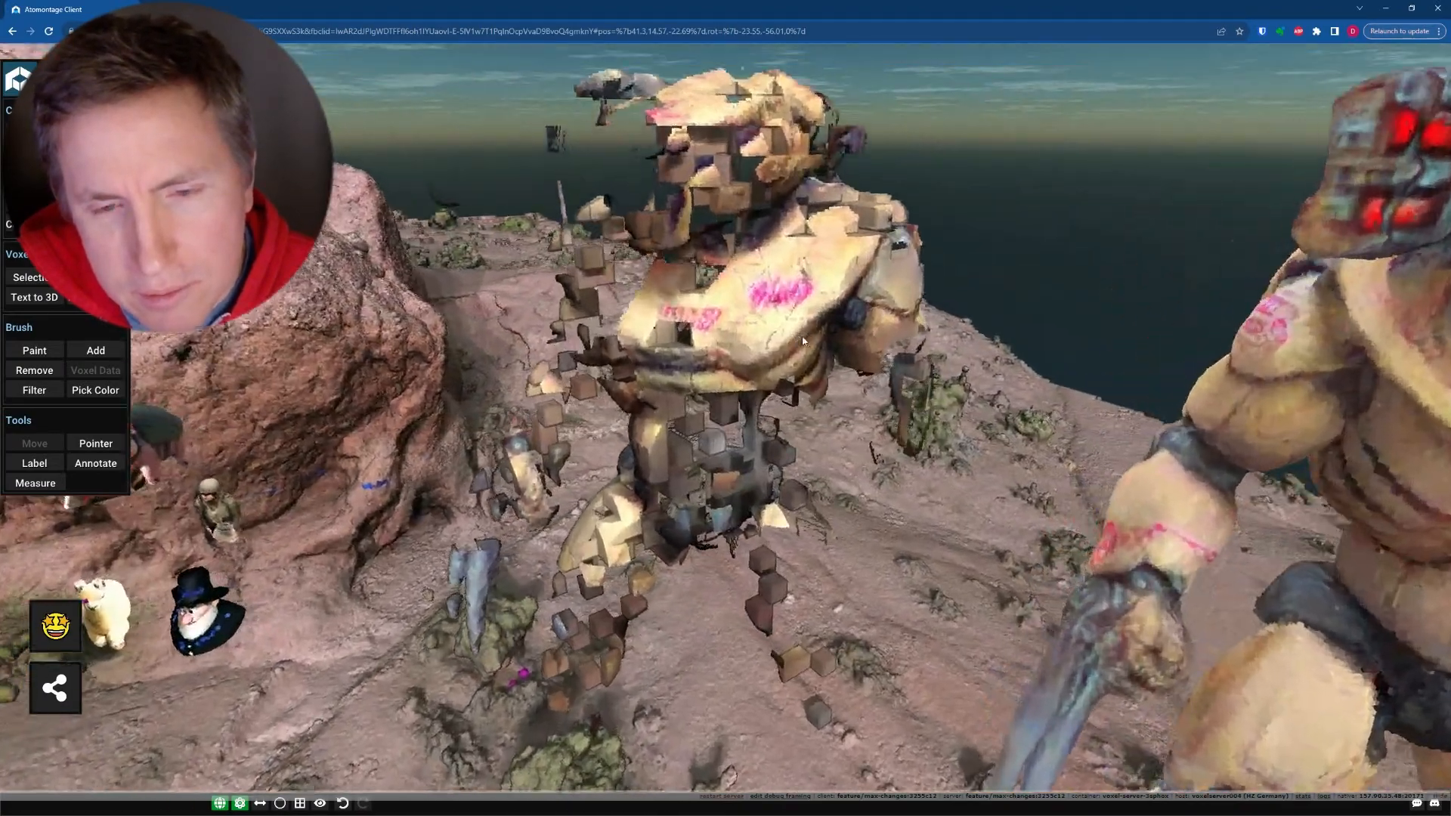
scroll(802, 341, "up", 6)
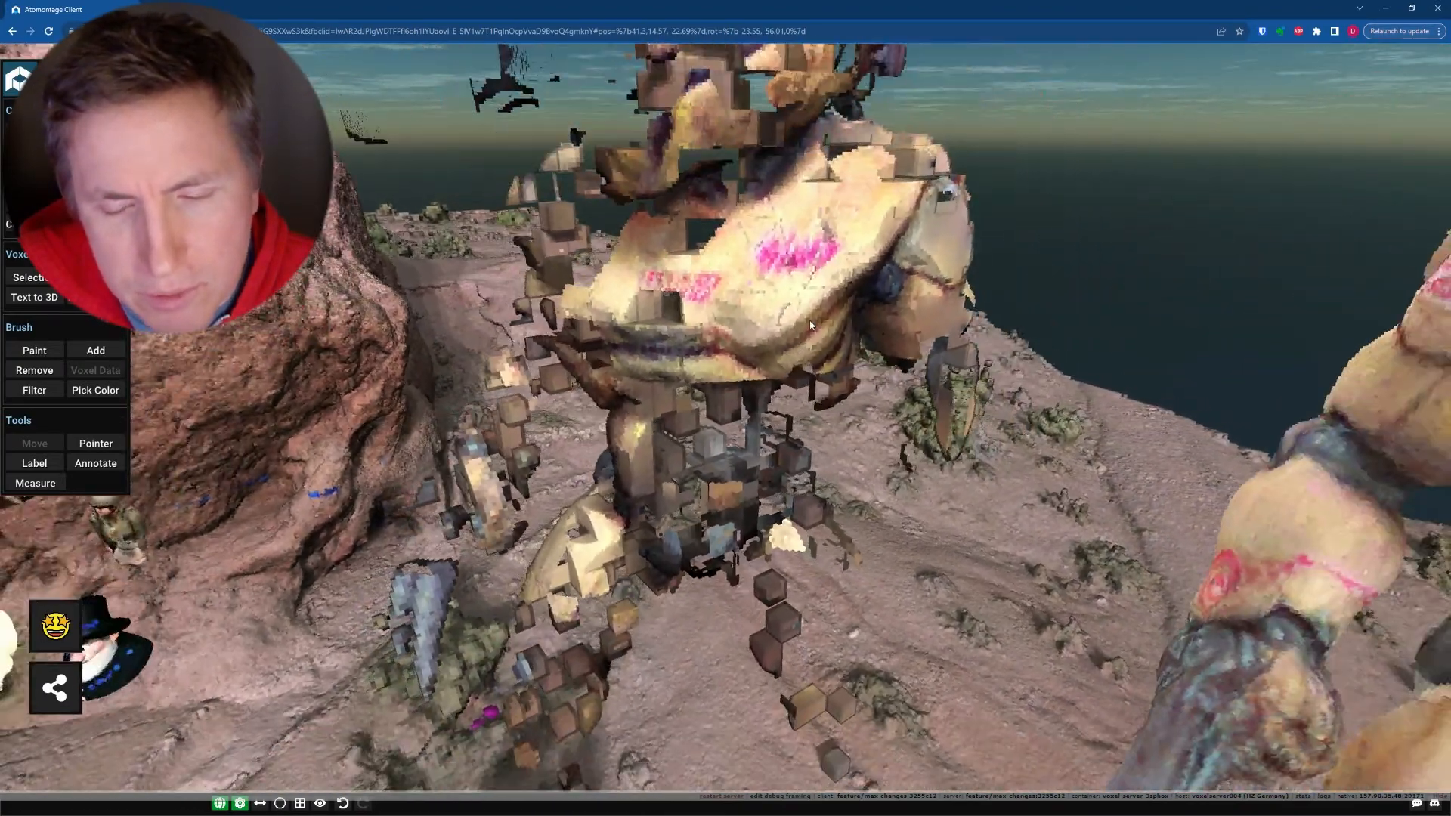
scroll(810, 325, "down", 6)
scroll(789, 349, "up", 4)
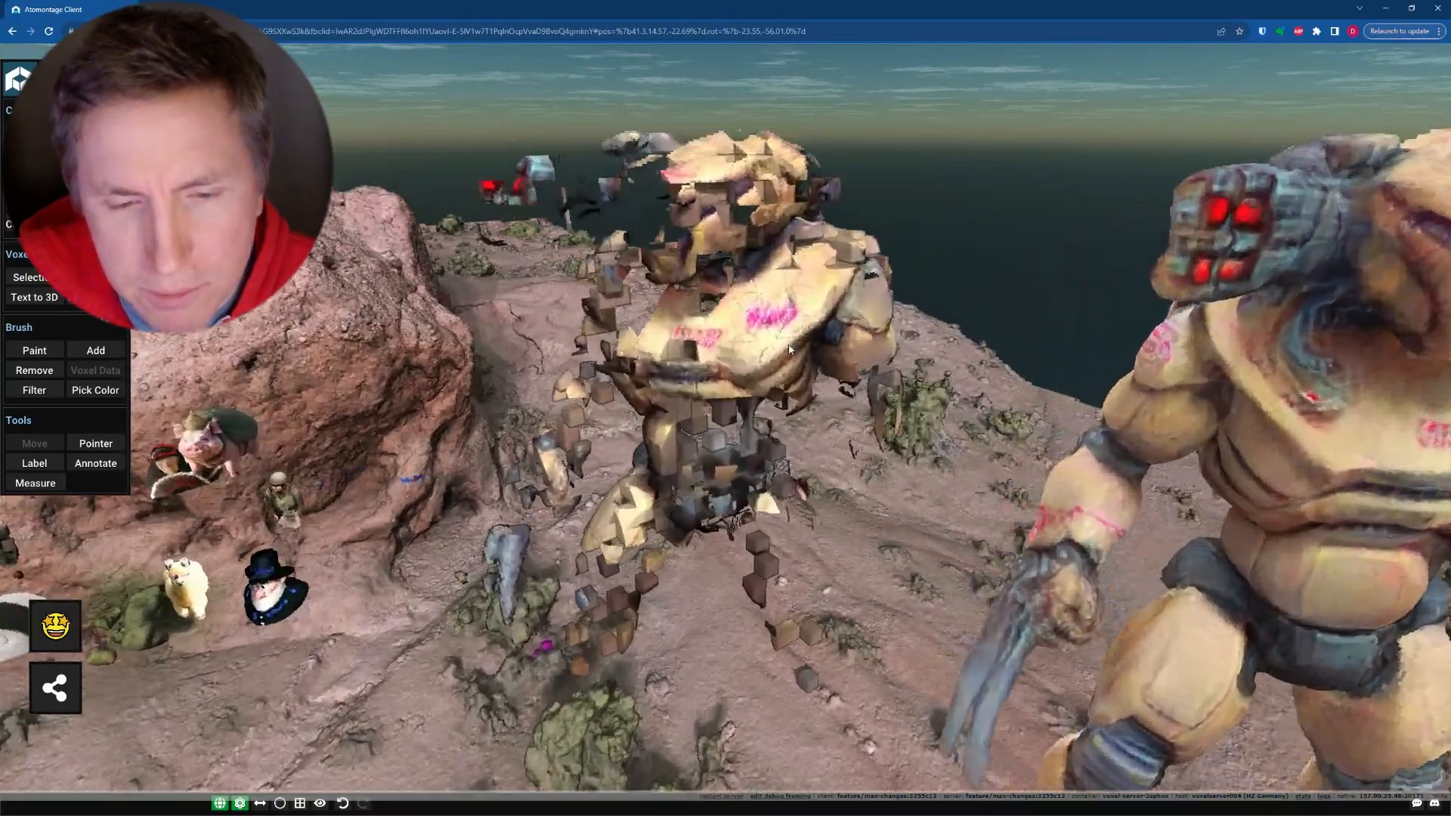
Inspect the fragmented stamped armored figure from near and far, comparing it with the intact enlarged original beside it
scroll(790, 349, "down", 5)
scroll(813, 330, "up", 5)
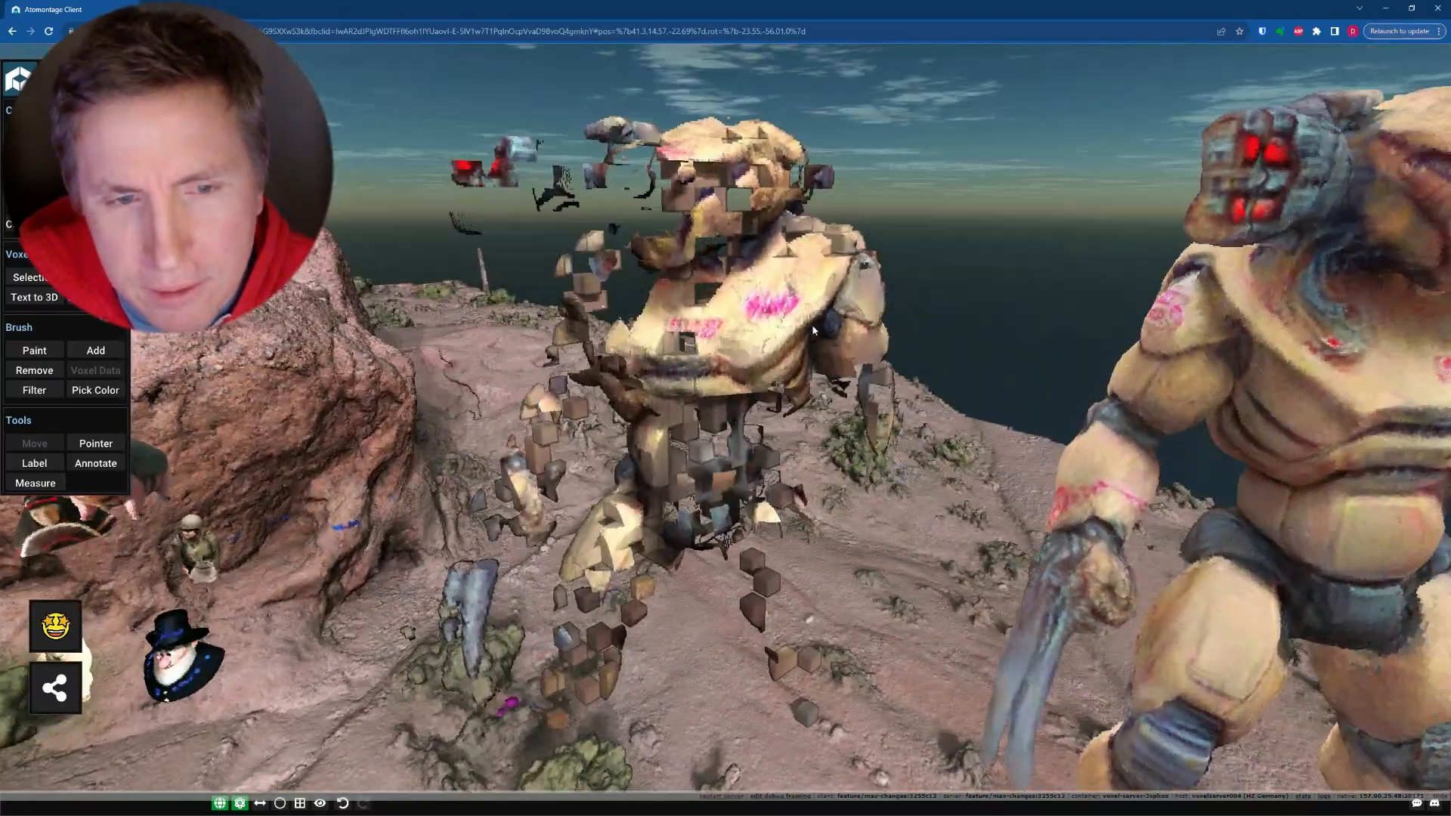
scroll(811, 324, "down", 5)
scroll(802, 367, "up", 4)
scroll(803, 366, "up", 5)
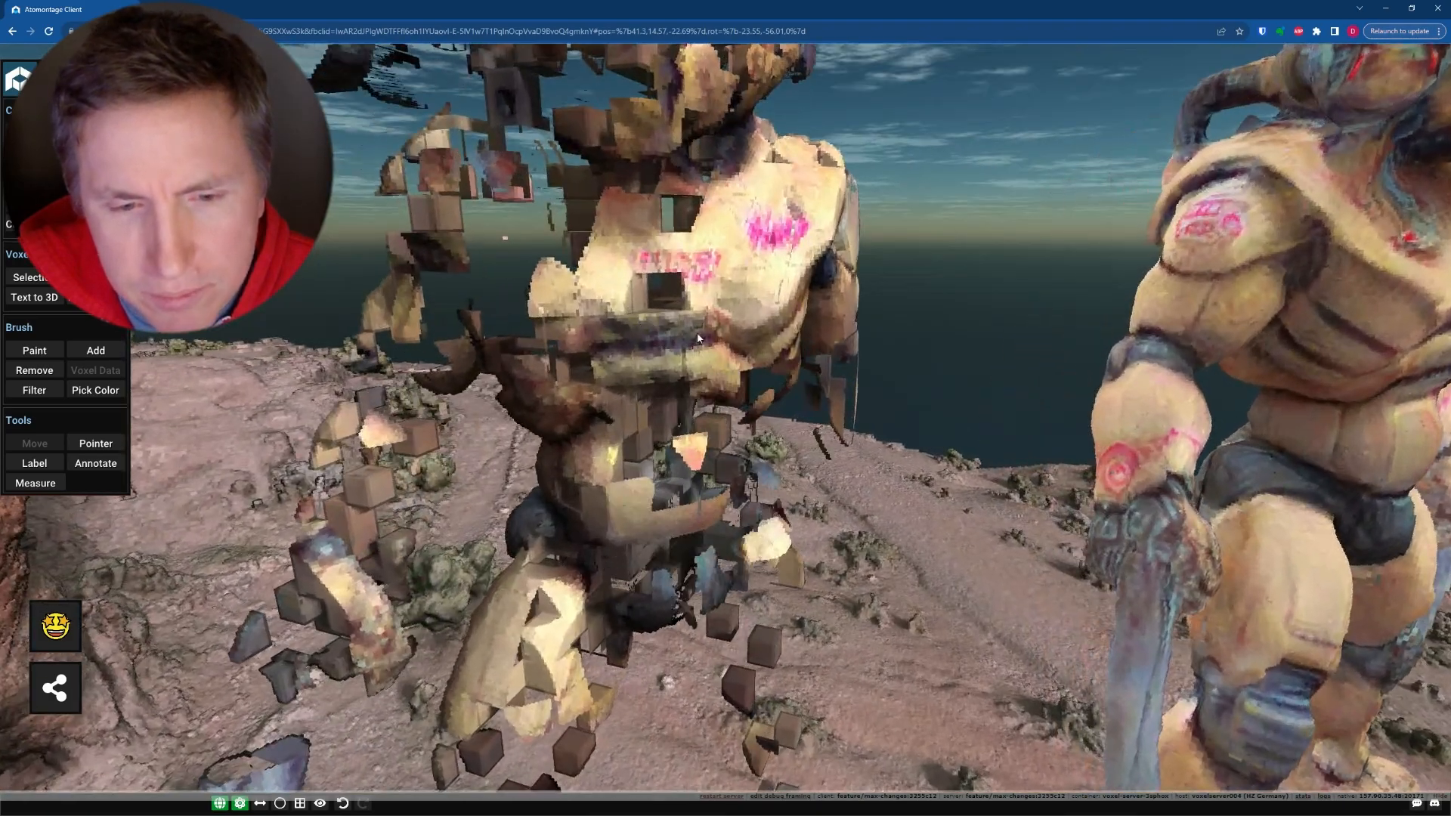
scroll(698, 339, "down", 6)
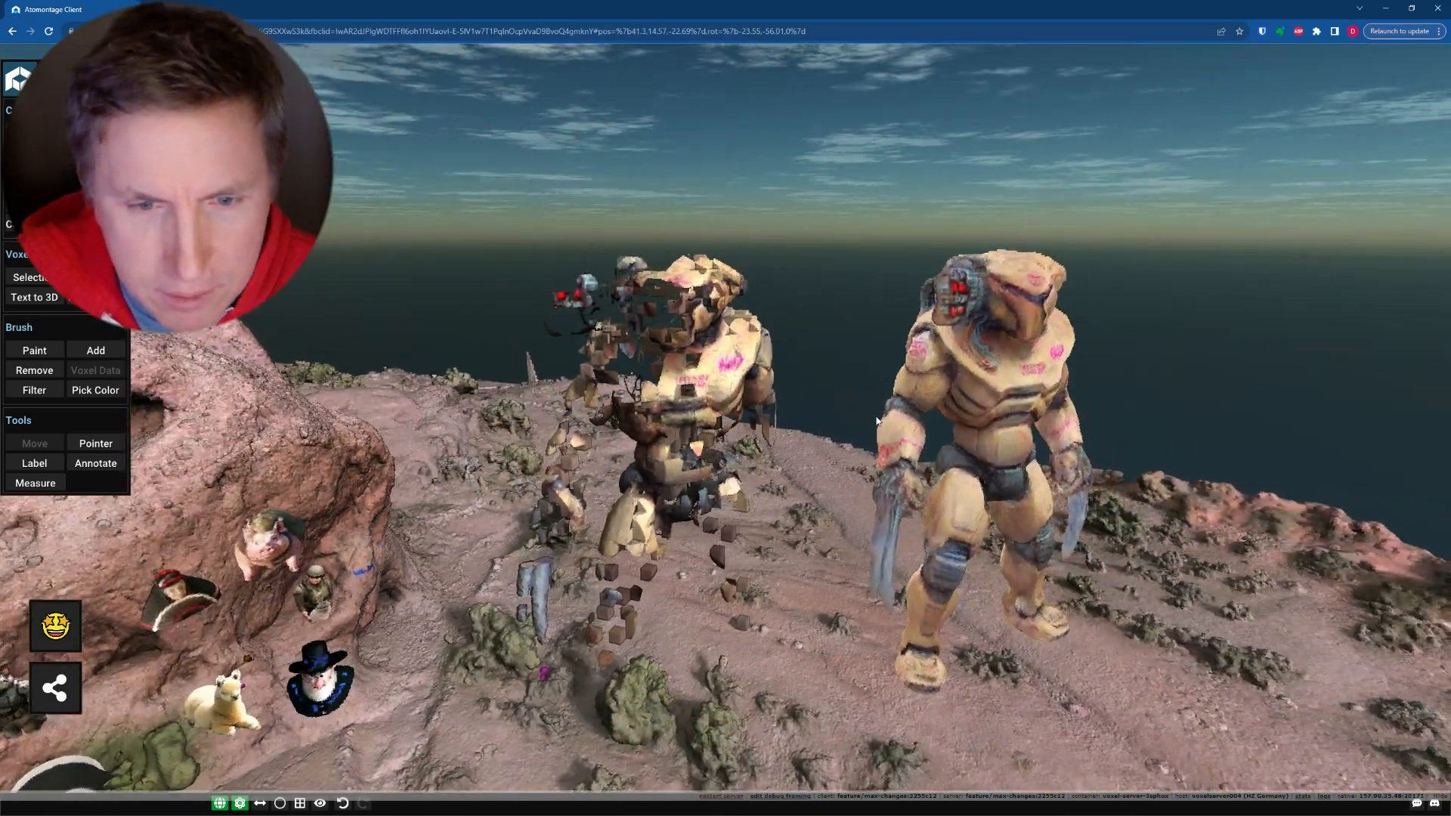
mouse_move(876, 421)
left_mouse_down()
mouse_move(1043, 476)
mouse_move(907, 423)
mouse_move(797, 411)
mouse_move(362, 411)
mouse_move(781, 493)
mouse_move(801, 605)
mouse_move(861, 434)
left_mouse_up()
Examine the orange cartoon character with the frowning face among the image-generated models, up close and from farther back
left_click_drag(604, 522, 770, 380)
left_click_drag(458, 597, 786, 572)
scroll(792, 514, "up", 6)
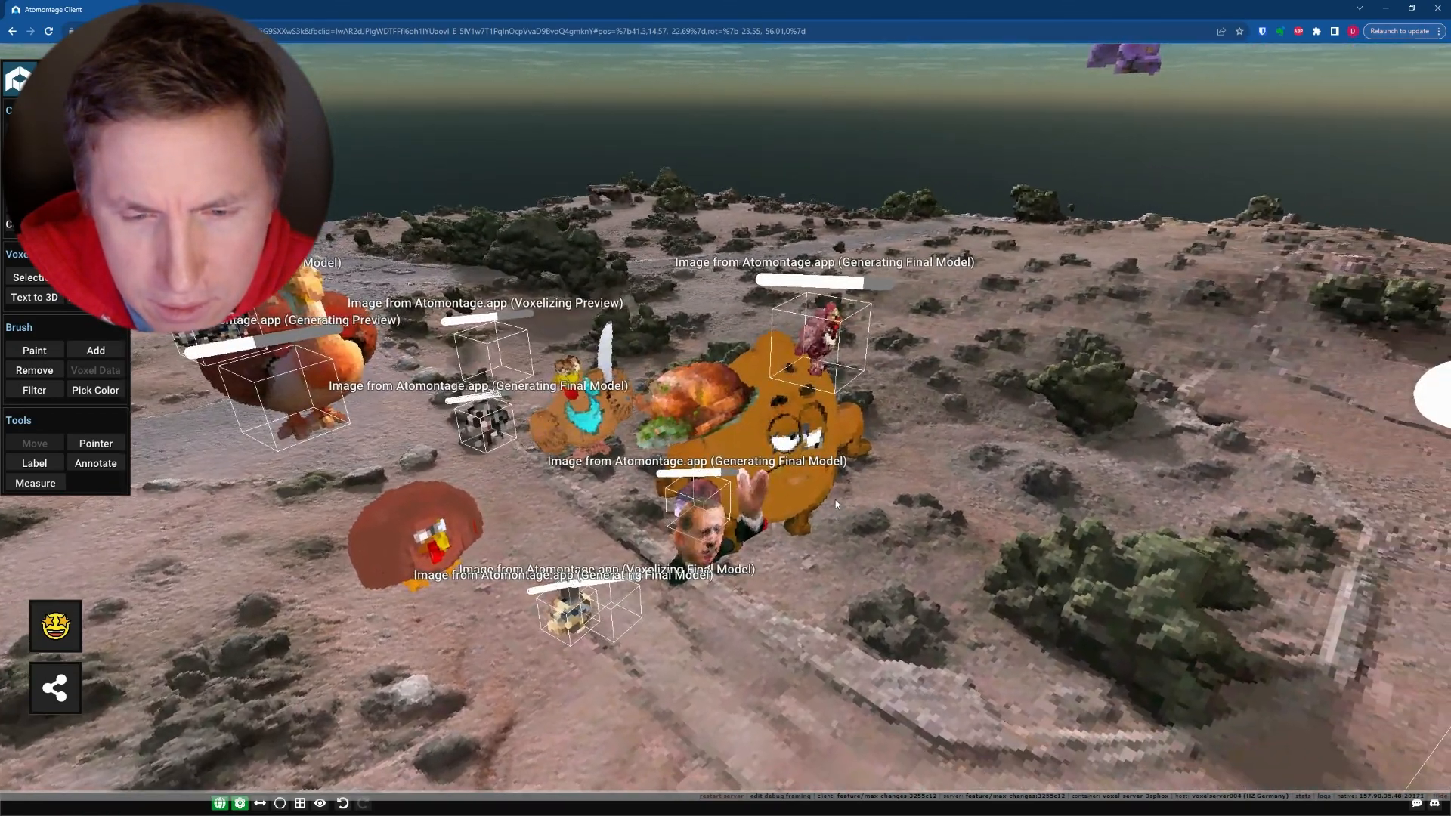
scroll(906, 476, "up", 6)
left_click_drag(904, 488, 845, 390)
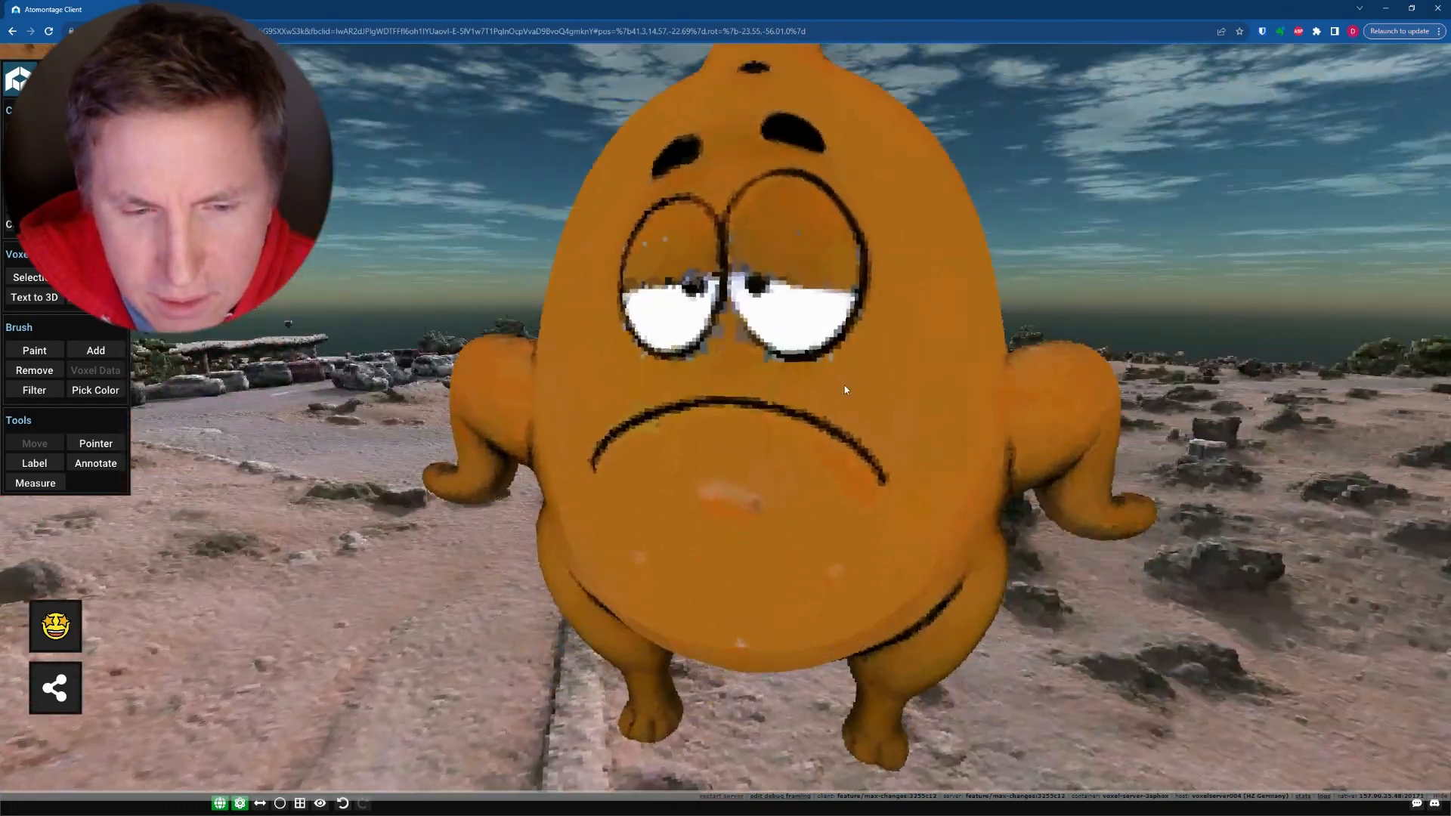
scroll(845, 390, "down", 5)
scroll(751, 428, "up", 2)
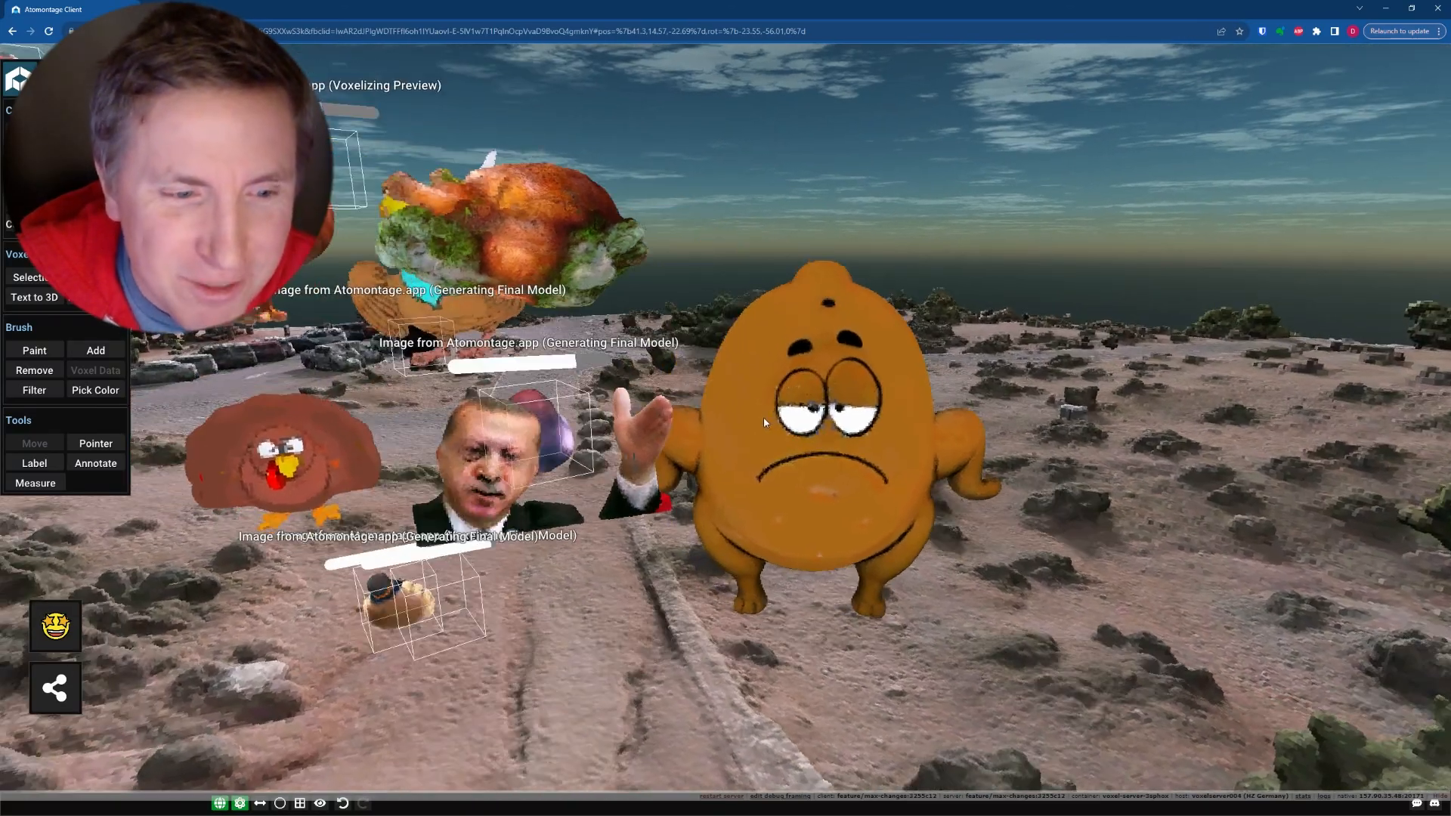
Survey the turkey models and image-to-3D objects still generating around the orange character from several sides
scroll(763, 422, "down", 4)
scroll(654, 322, "up", 1)
left_click_drag(527, 330, 907, 430)
scroll(765, 519, "up", 5)
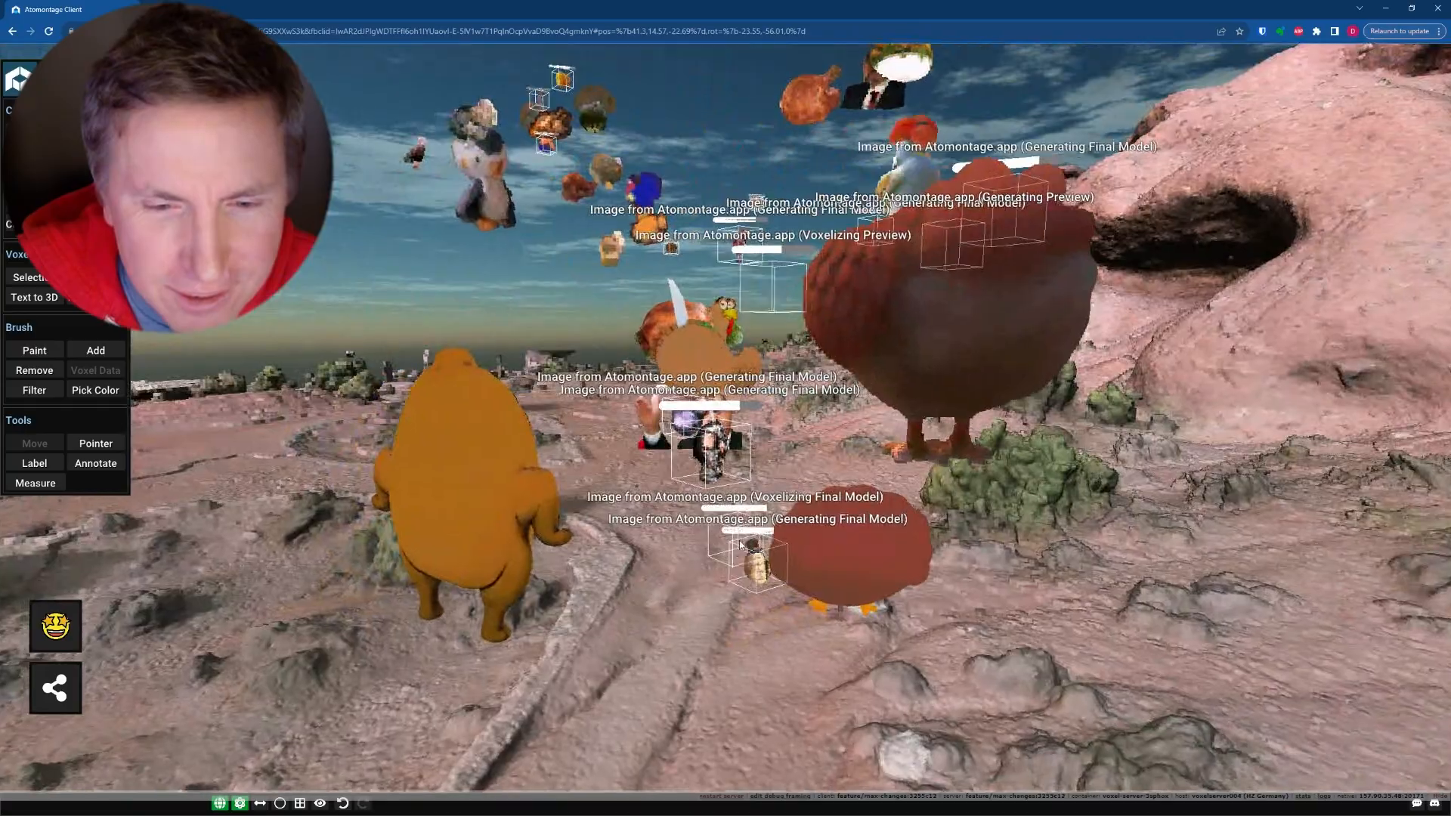
scroll(581, 487, "up", 3)
scroll(580, 488, "down", 6)
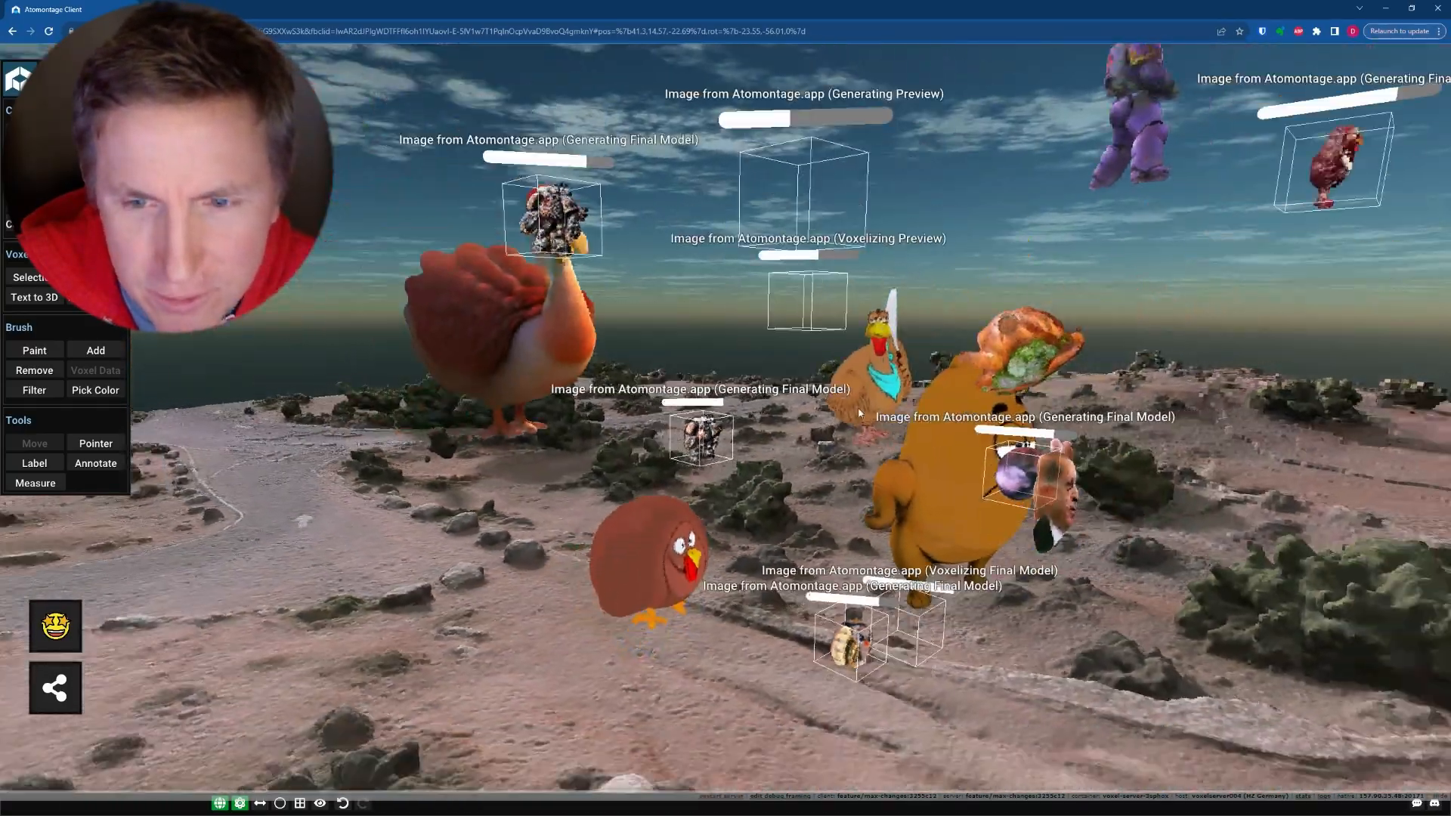
left_click_drag(859, 413, 893, 443)
Look over the generated models scattered and floating across the open terrain farther away
scroll(869, 450, "up", 5)
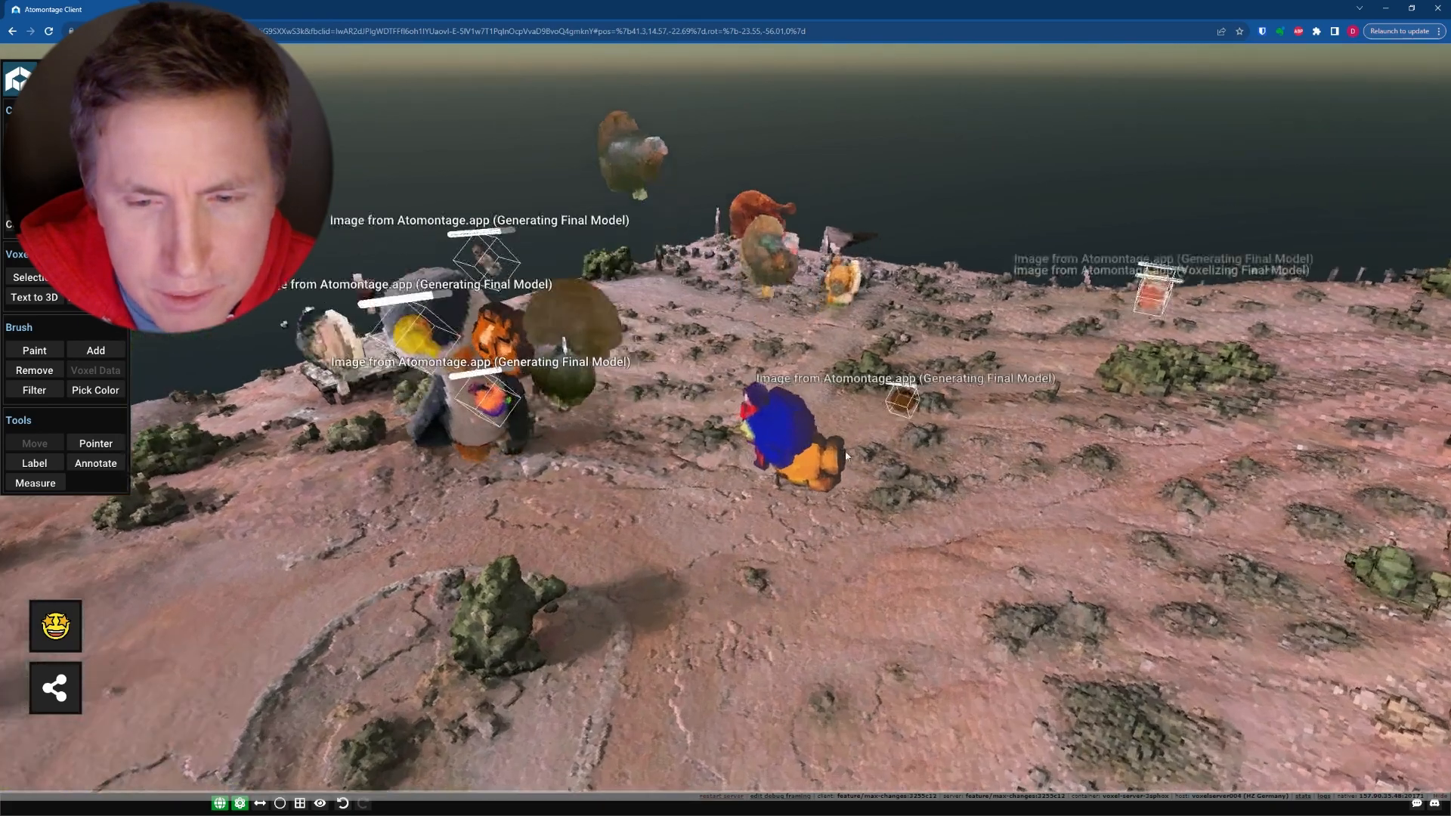
left_click_drag(847, 456, 634, 300)
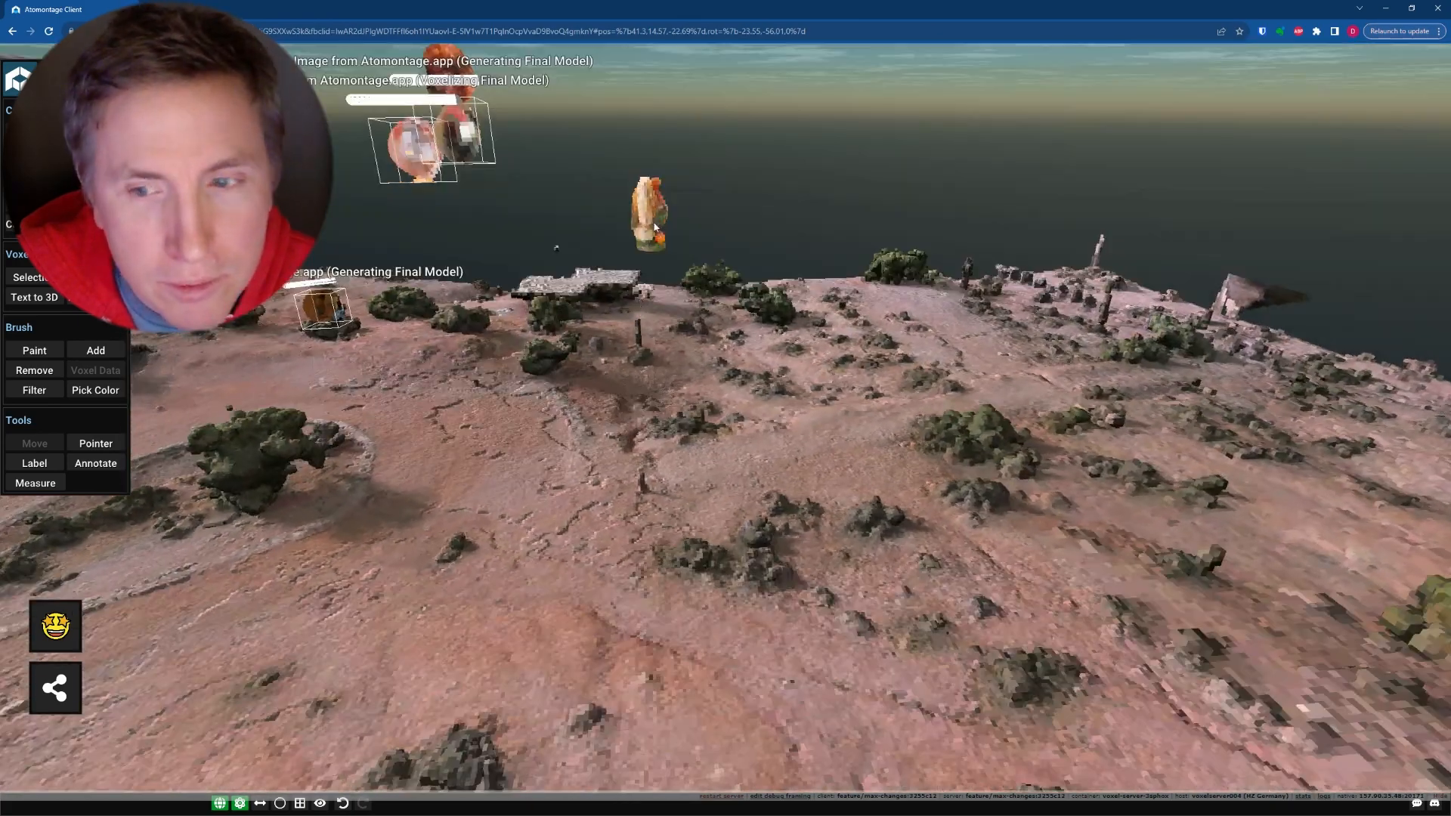
left_click_drag(649, 232, 717, 401)
scroll(813, 403, "up", 2)
left_click_drag(584, 225, 1363, 534)
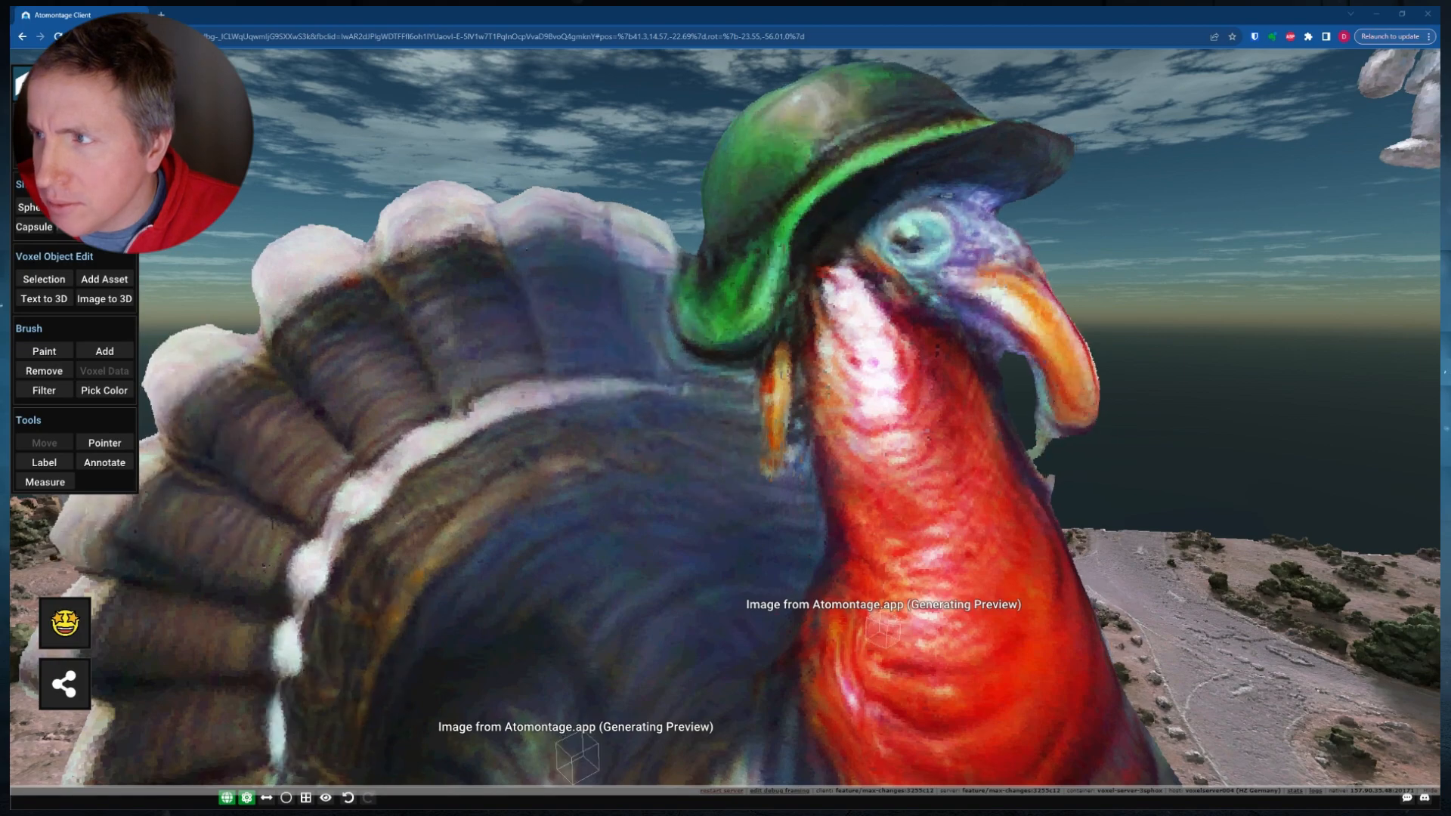
Examine the turkey model with the green helmet and rifle from different distances and angles
scroll(975, 475, "down", 5)
left_click_drag(975, 475, 854, 430)
scroll(854, 433, "up", 5)
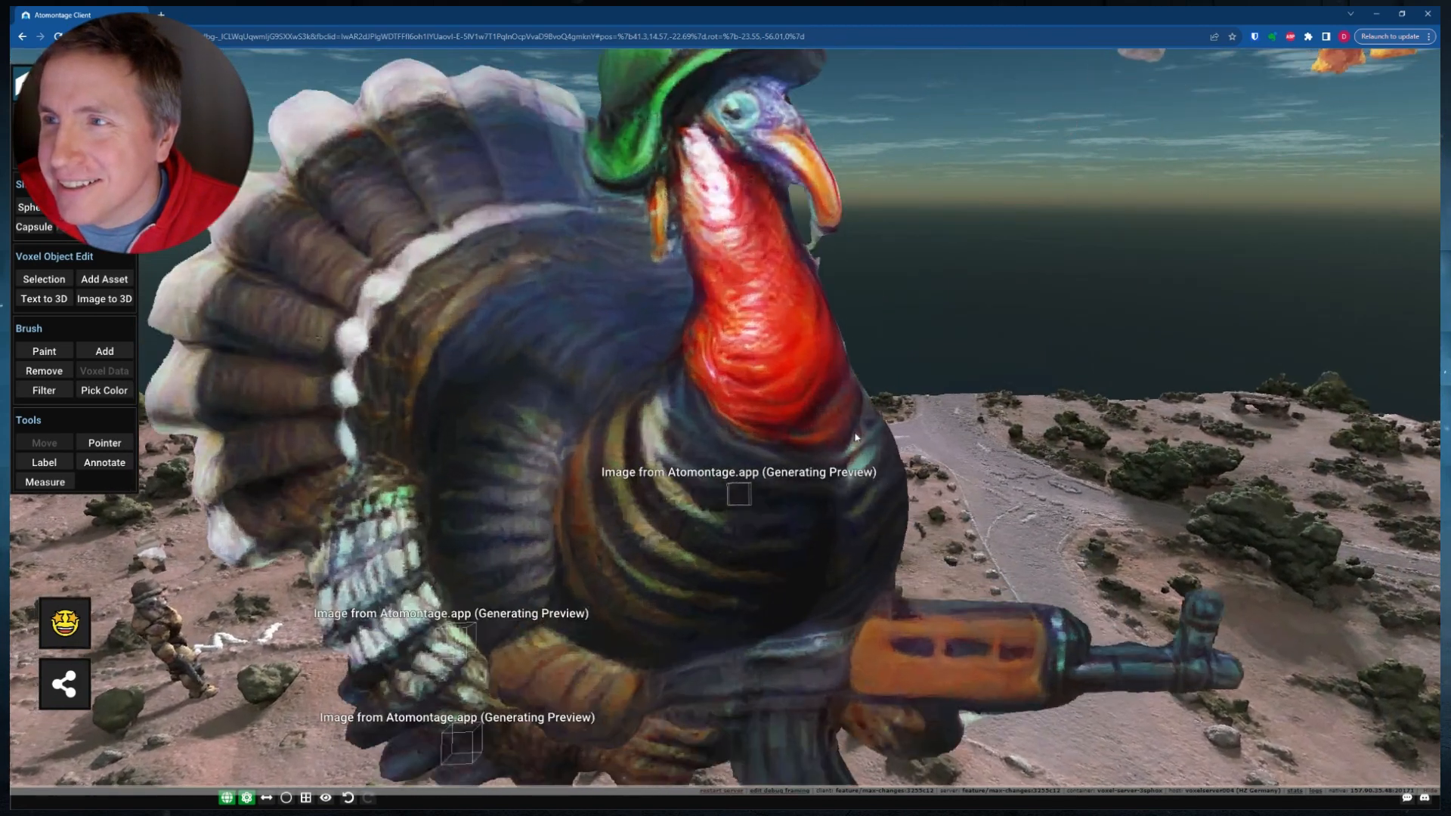
scroll(722, 423, "down", 3)
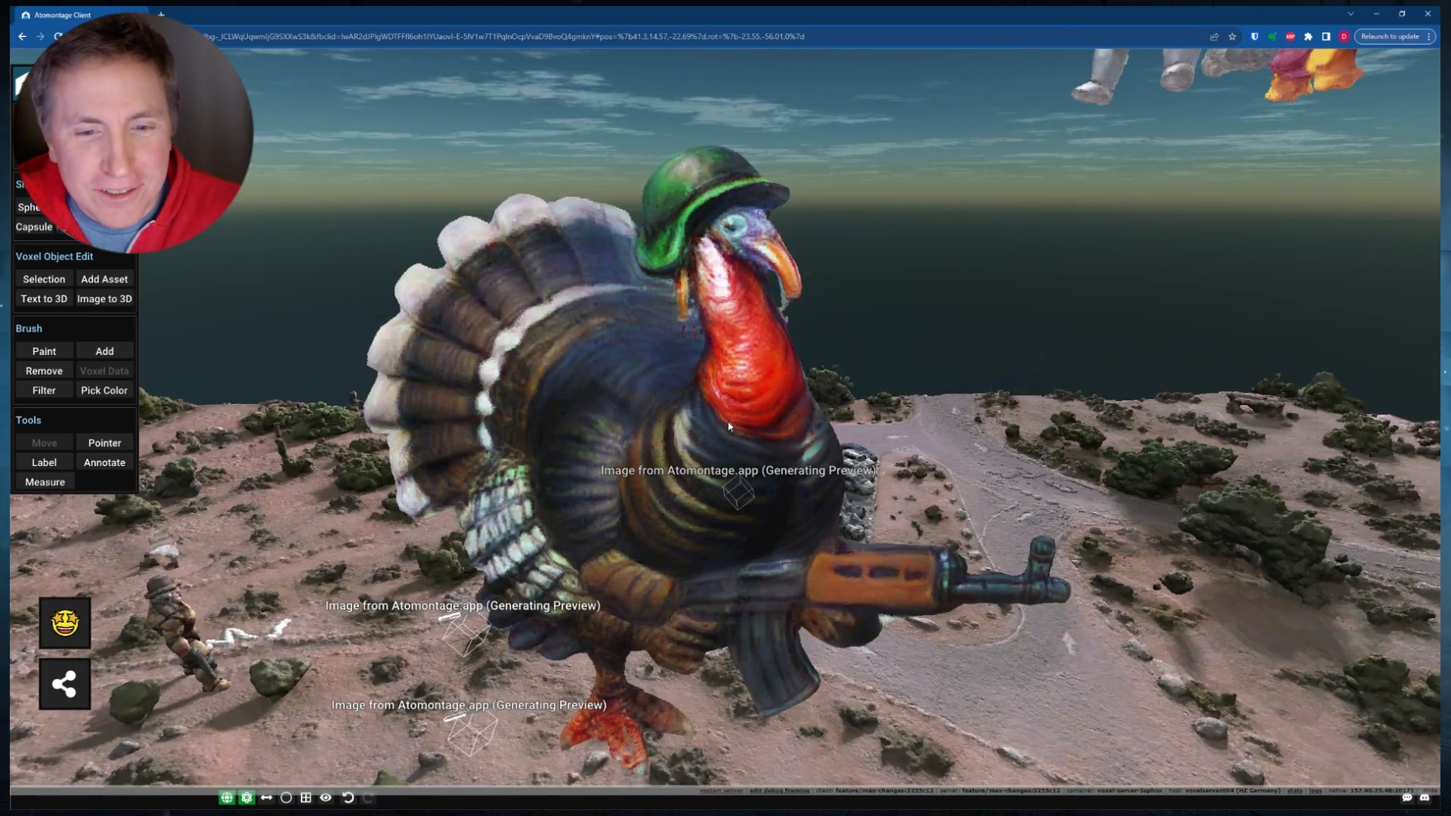